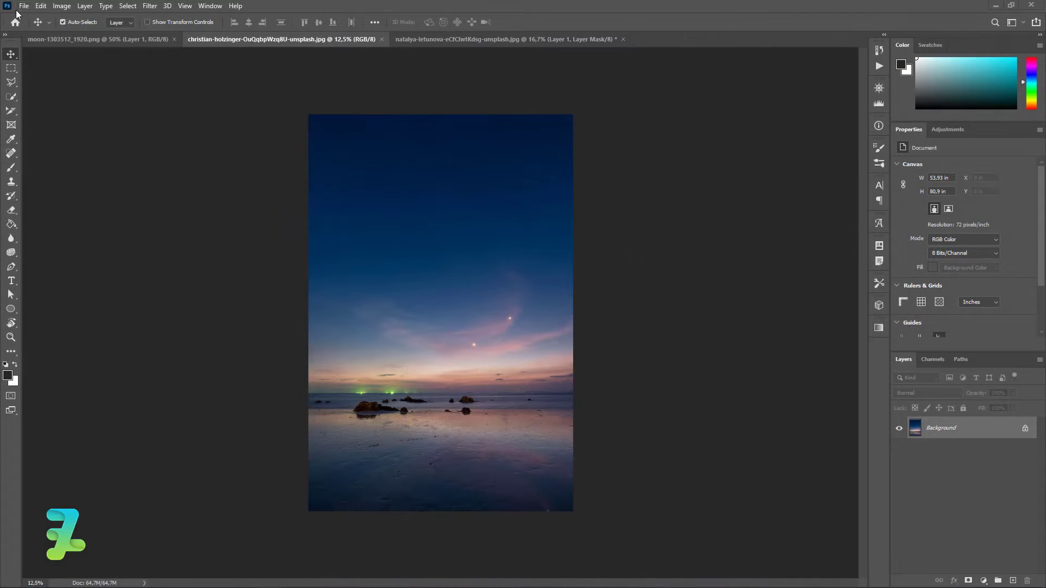
# Create a new blank white A3 document (297 × 420 mm, 300 ppi) from the Print presets
pyautogui.click(23, 6)
pyautogui.click(21, 16)
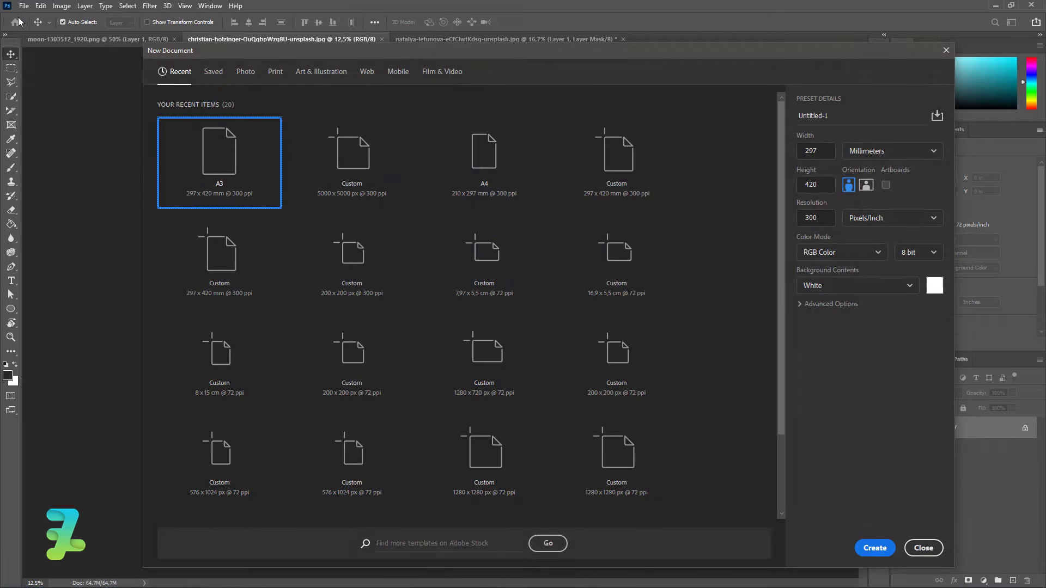
pyautogui.click(275, 71)
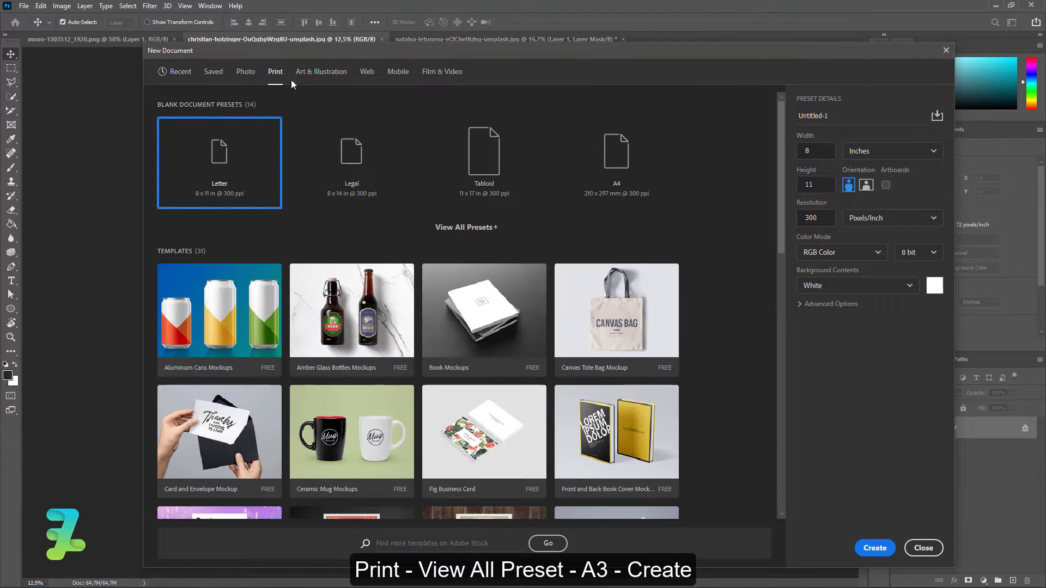
pyautogui.click(465, 229)
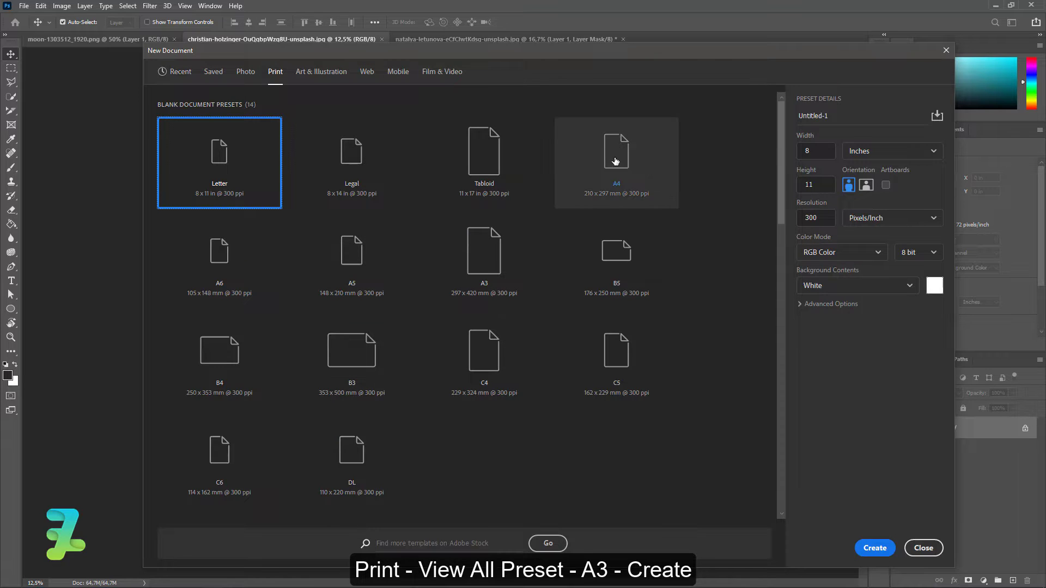
pyautogui.click(478, 268)
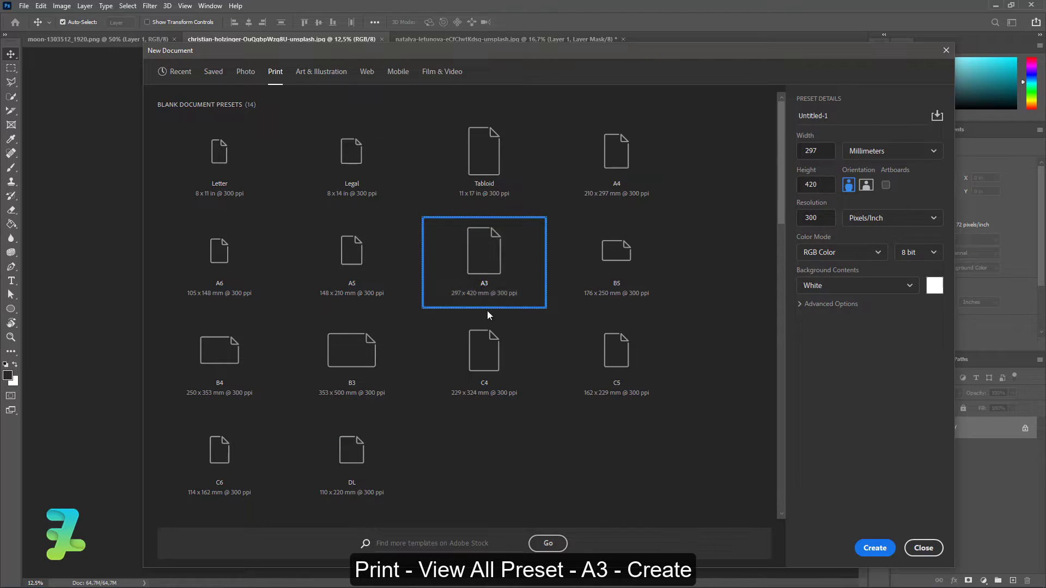
pyautogui.click(875, 546)
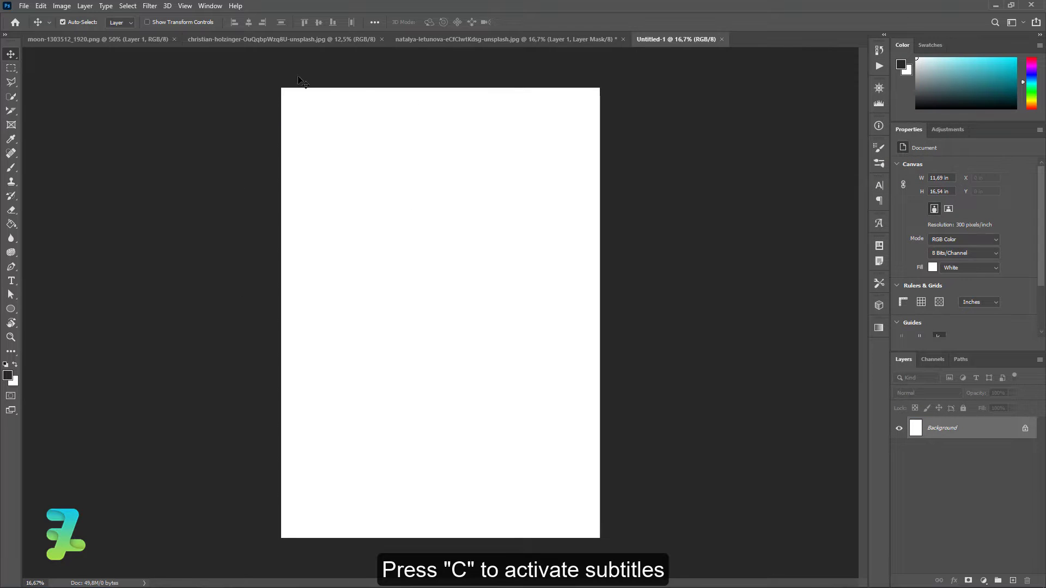
# Copy the sunset seascape photo into the A3 document as a new layer
pyautogui.click(267, 42)
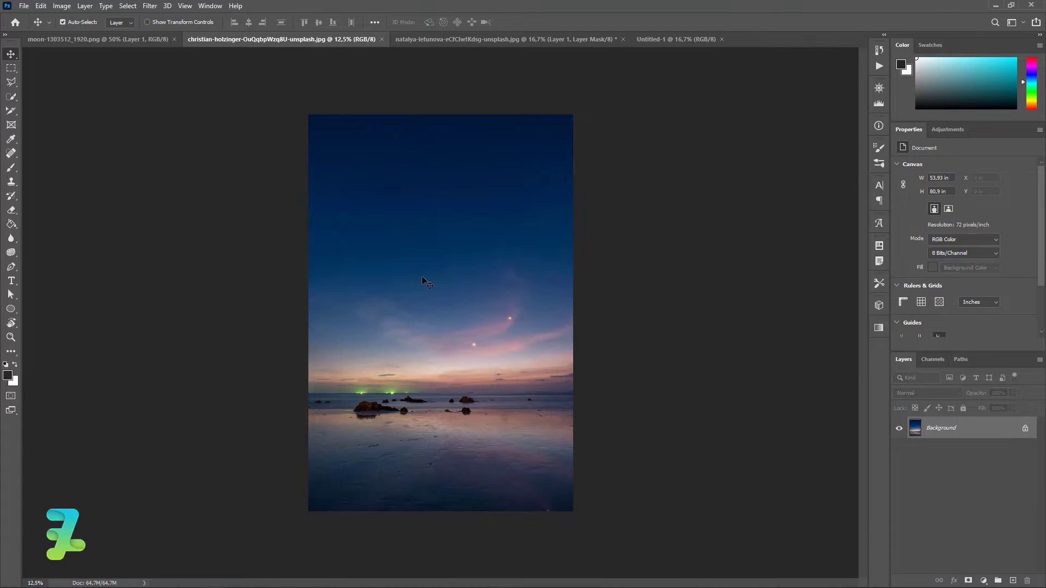
pyautogui.rightClick(283, 50)
pyautogui.click(306, 89)
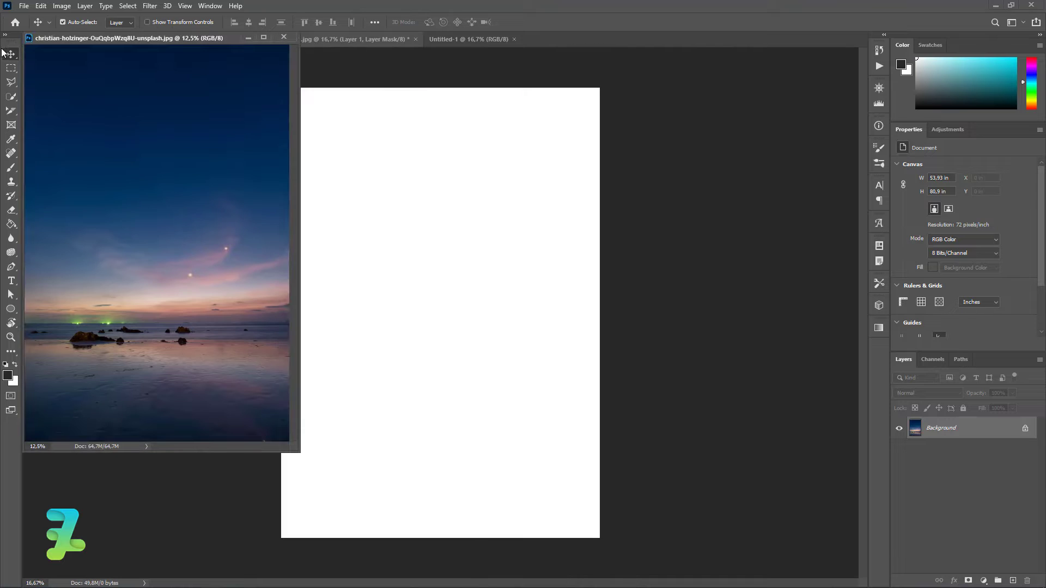
pyautogui.moveTo(124, 123); pyautogui.dragTo(371, 341)
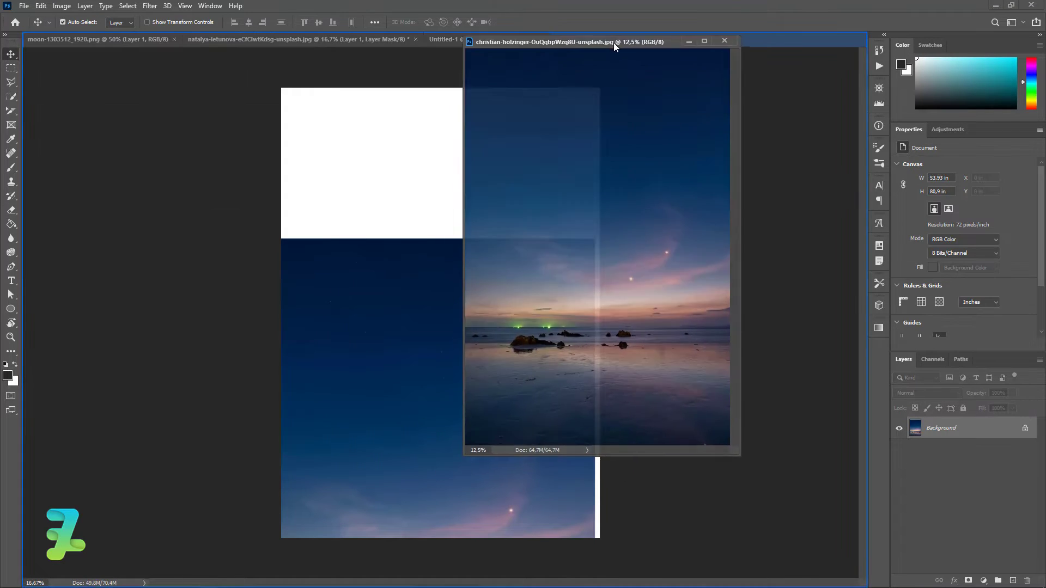
pyautogui.moveTo(181, 50); pyautogui.dragTo(614, 42)
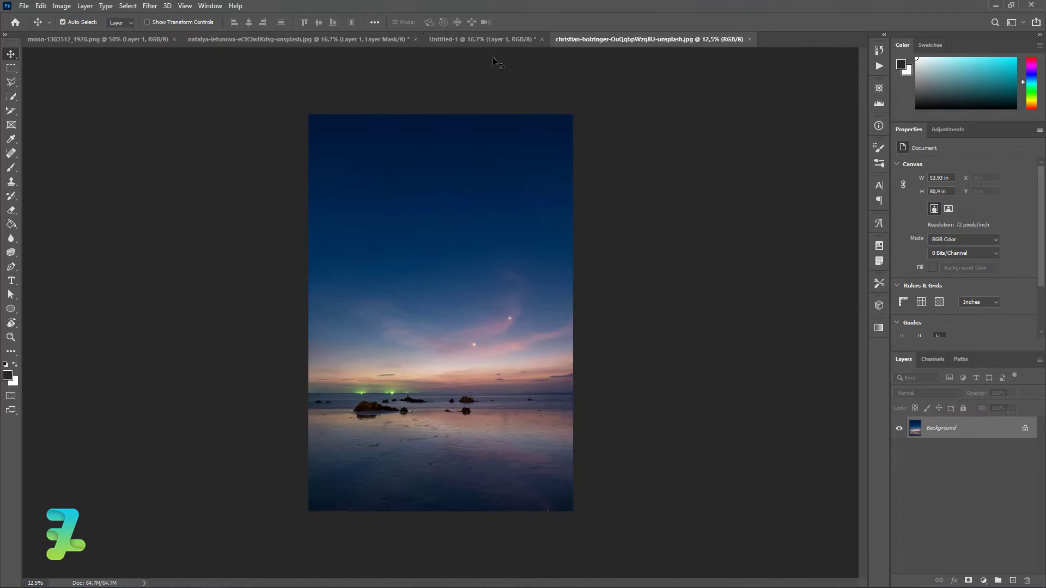
pyautogui.moveTo(484, 45); pyautogui.dragTo(487, 178)
# Scale the seascape layer to about 91% and shift it to fill the canvas
pyautogui.hotkey('ctrl', 't')
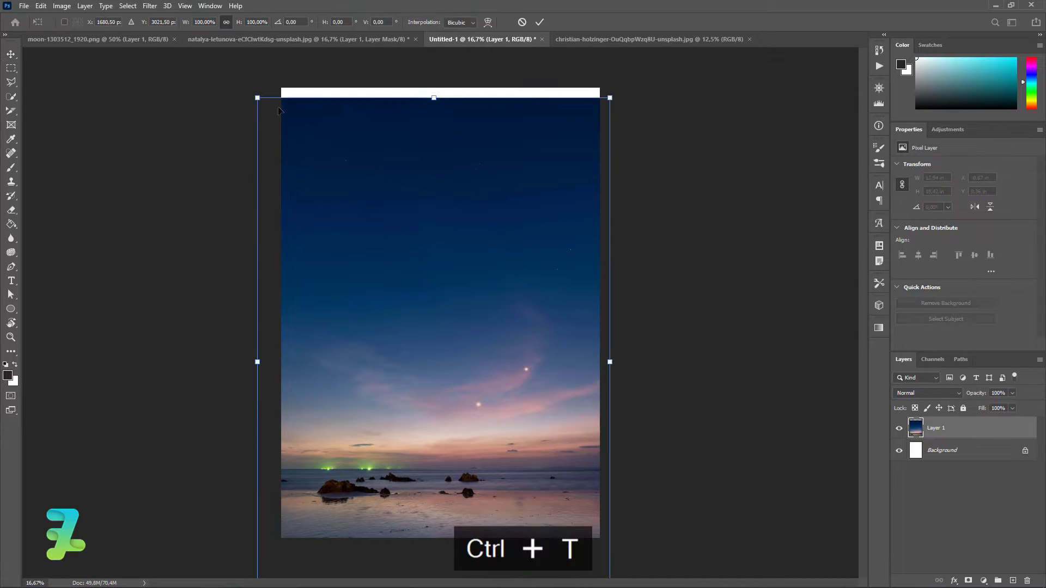
pyautogui.moveTo(257, 97); pyautogui.dragTo(289, 117)
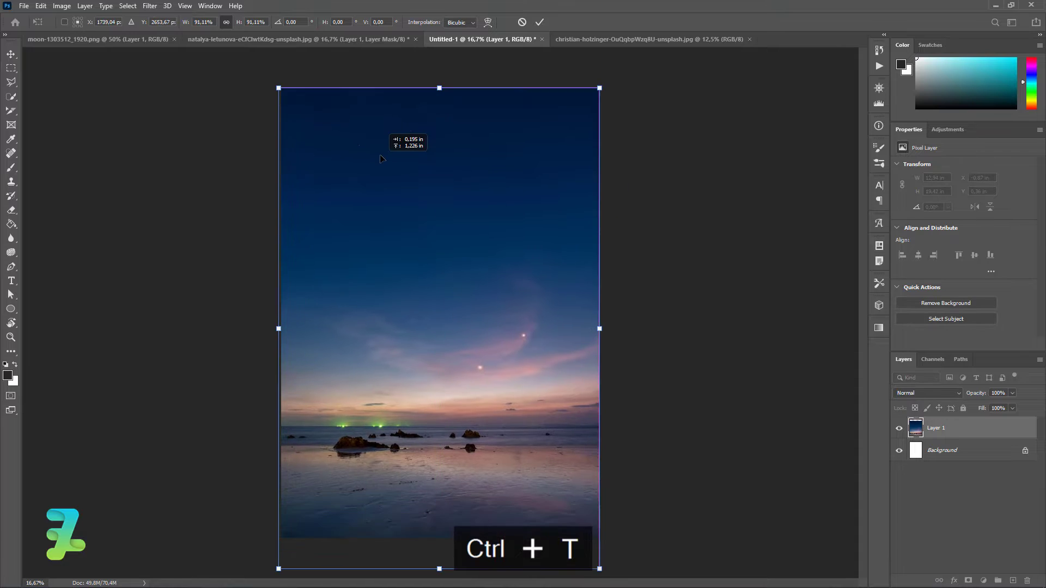
pyautogui.moveTo(391, 196); pyautogui.dragTo(384, 132)
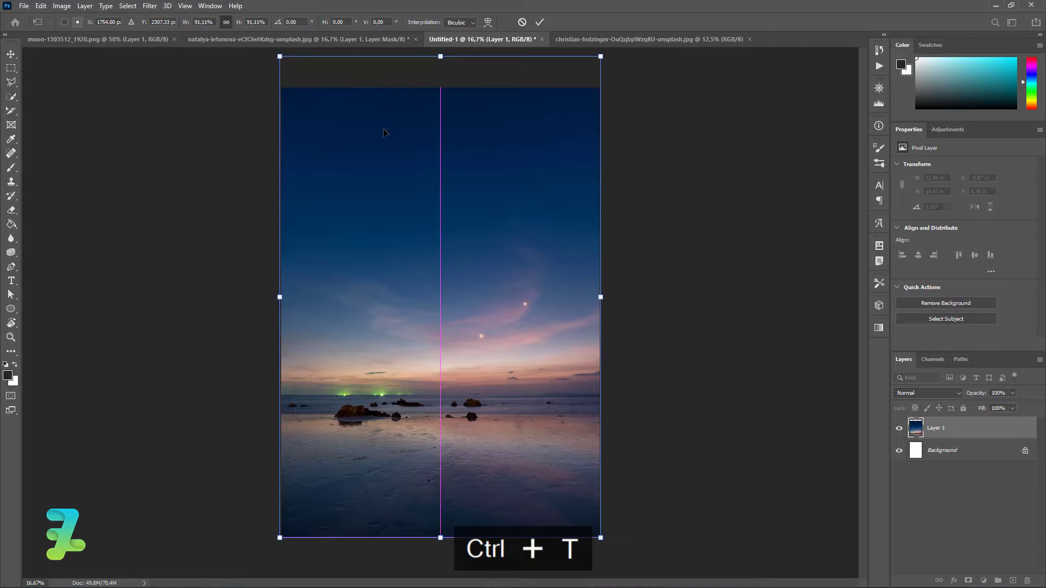
pyautogui.click(11, 54)
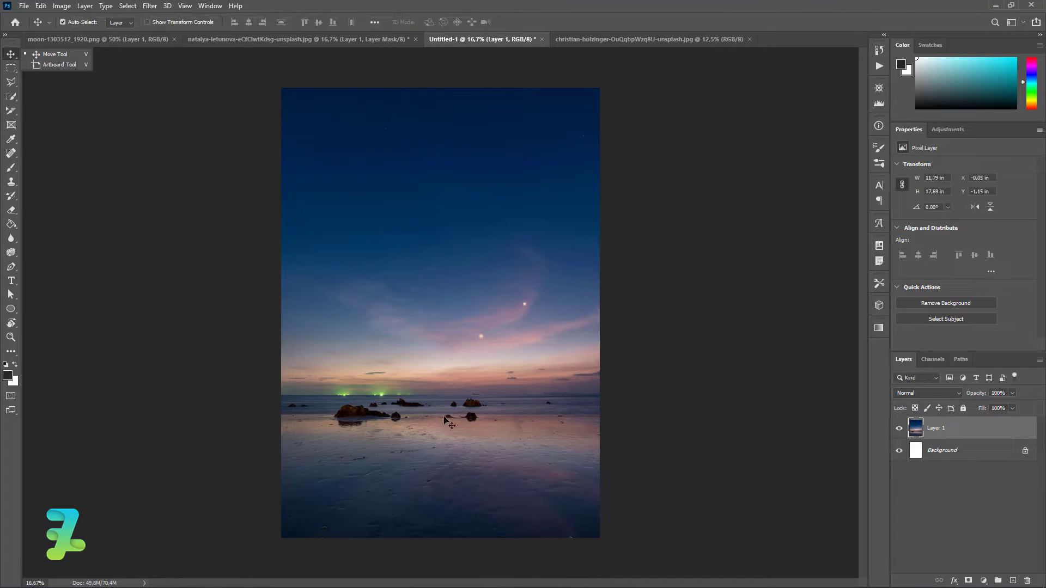
# Mask out the sky above the horizon on Layer 1 and add an empty Layer 2
pyautogui.click(11, 67)
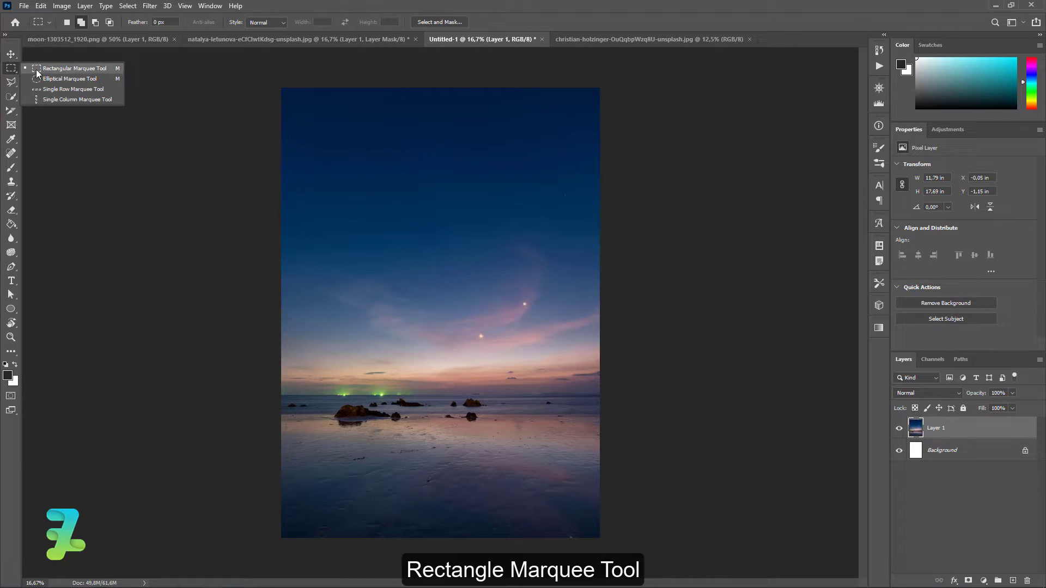
pyautogui.click(59, 70)
pyautogui.moveTo(281, 87)
pyautogui.mouseDown()
pyautogui.moveTo(710, 378)
pyautogui.moveTo(720, 398)
pyautogui.mouseUp()
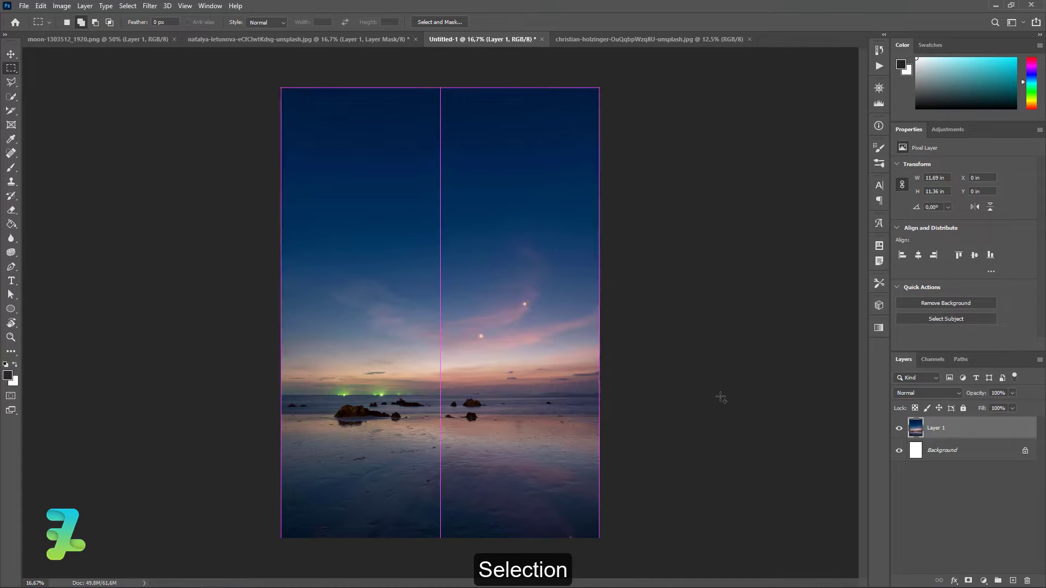
pyautogui.click(969, 580)
pyautogui.hotkey('ctrl', 'i')
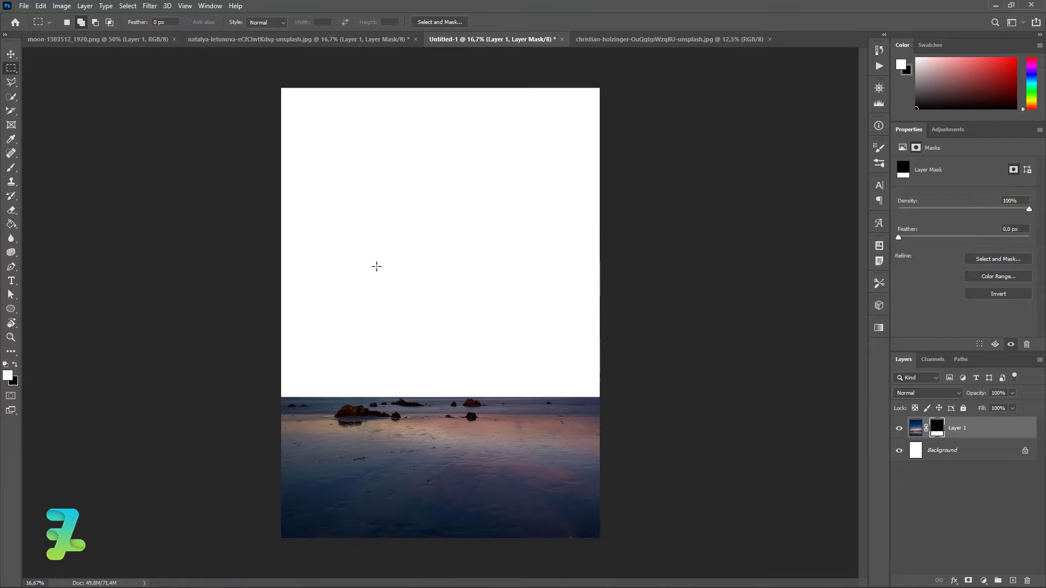
pyautogui.click(9, 53)
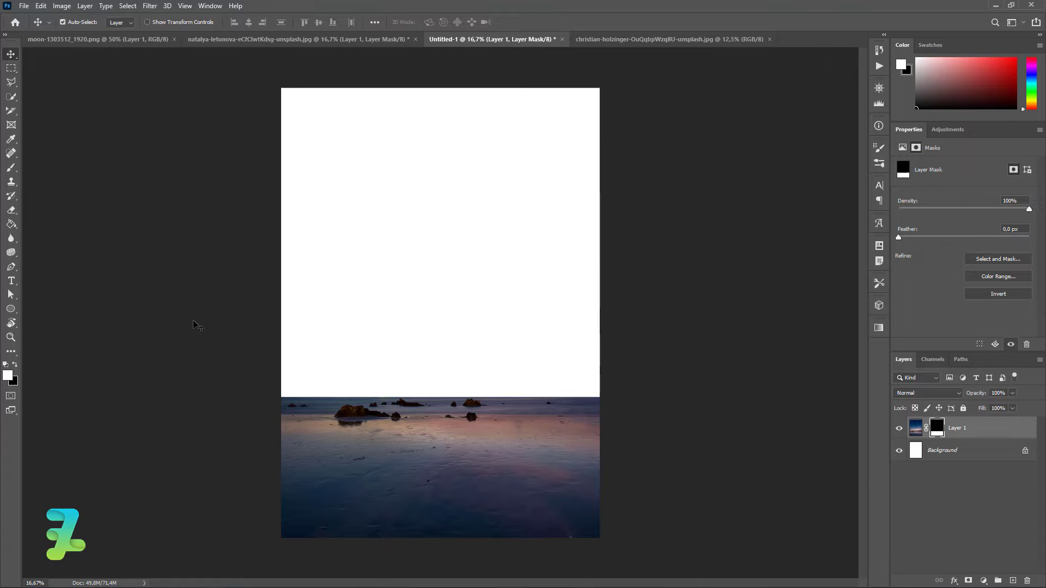
pyautogui.click(964, 448)
# Add an empty layer below the seascape and set the gradient's start stop to deep navy
pyautogui.click(1013, 580)
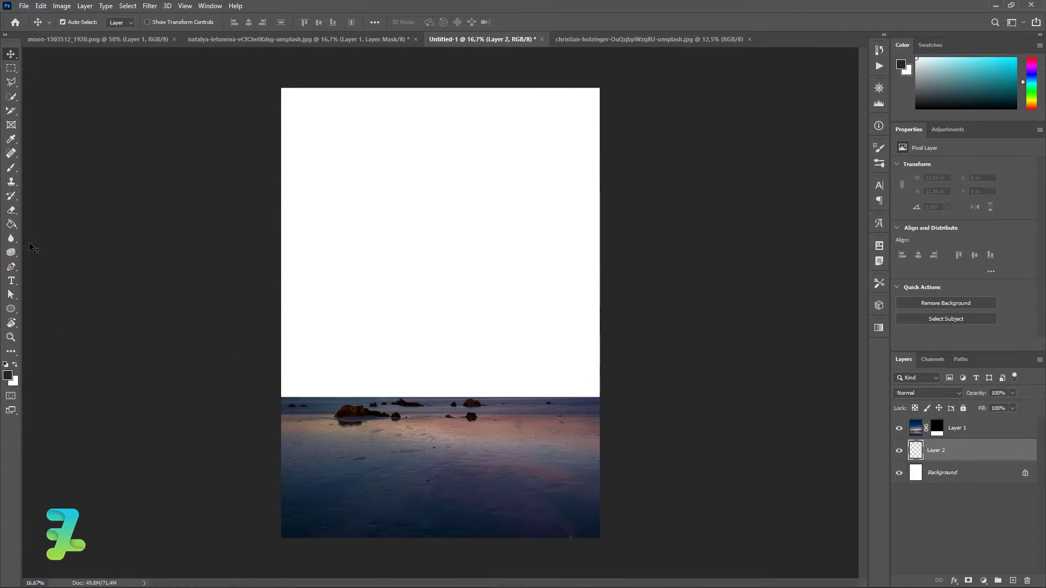
pyautogui.rightClick(11, 224)
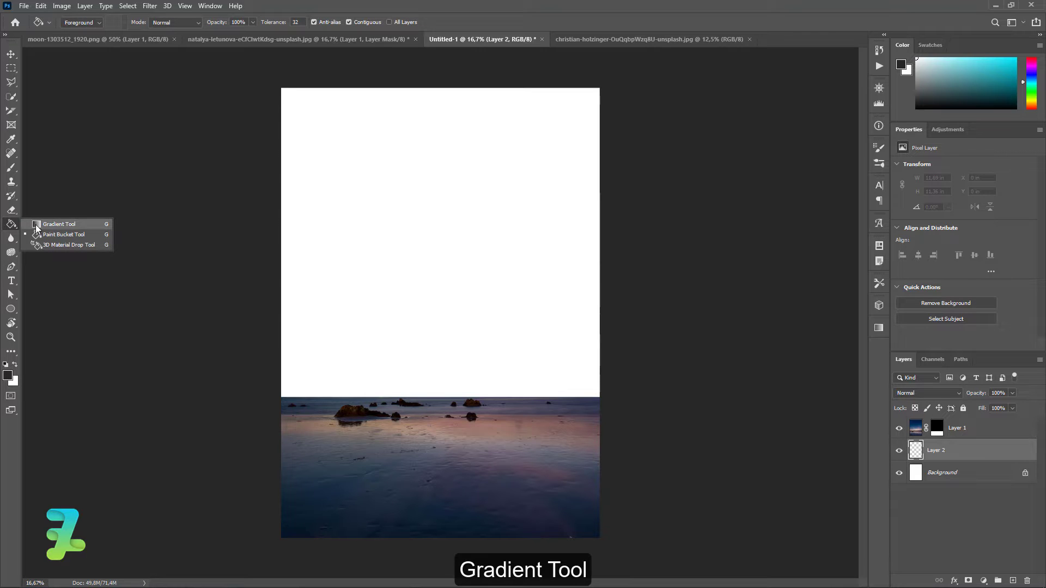
pyautogui.click(38, 226)
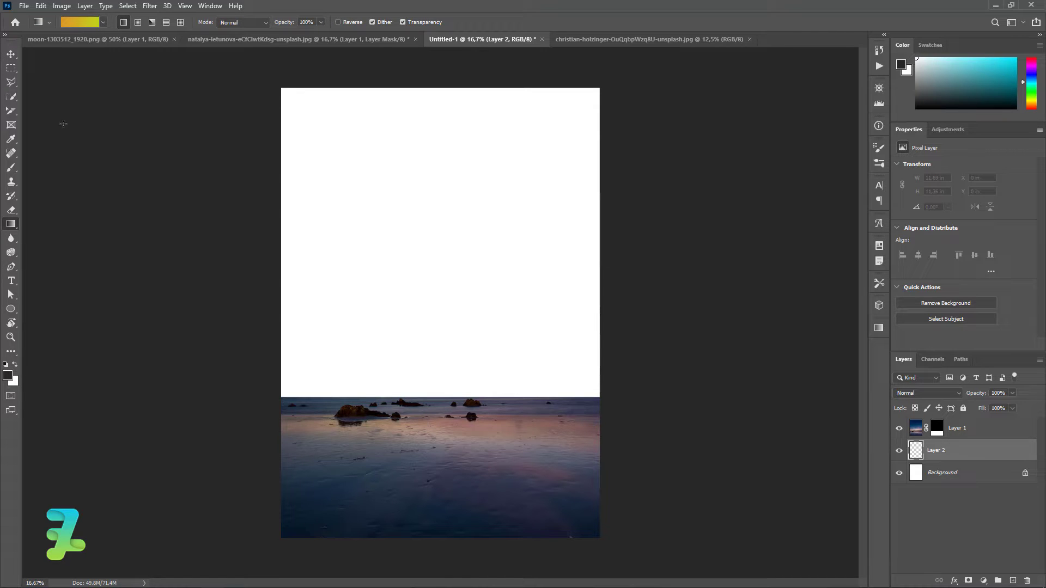
pyautogui.click(79, 22)
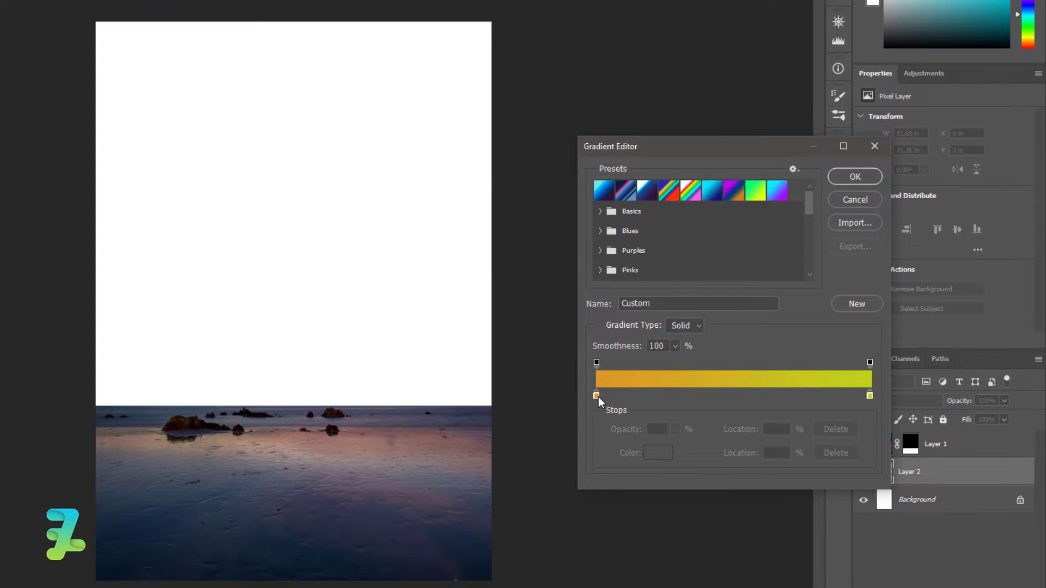
pyautogui.doubleClick(597, 396)
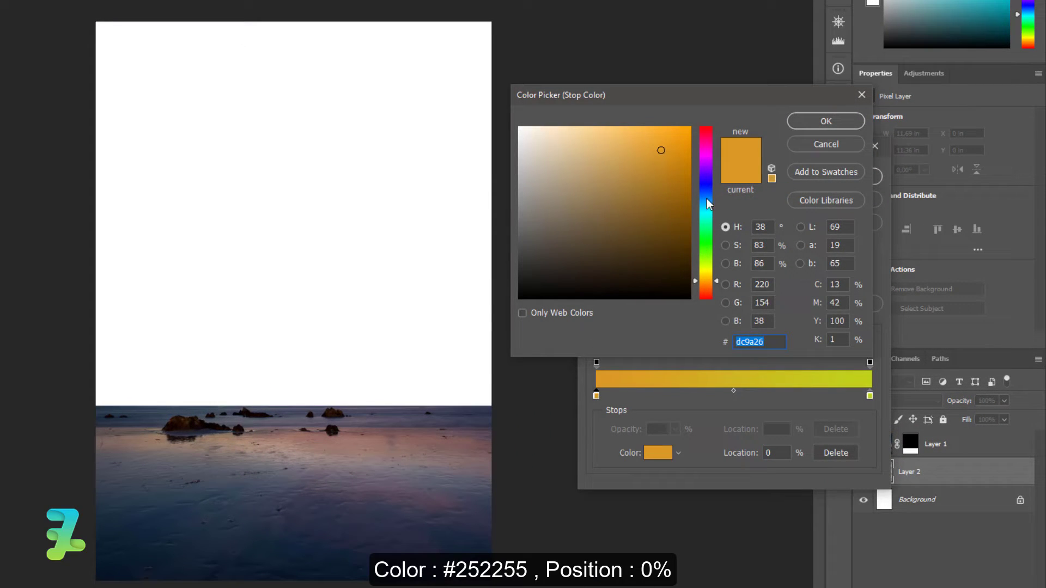
pyautogui.moveTo(707, 198); pyautogui.dragTo(706, 188)
pyautogui.moveTo(623, 226)
pyautogui.mouseDown()
pyautogui.moveTo(632, 246)
pyautogui.moveTo(619, 212)
pyautogui.moveTo(622, 236)
pyautogui.mouseUp()
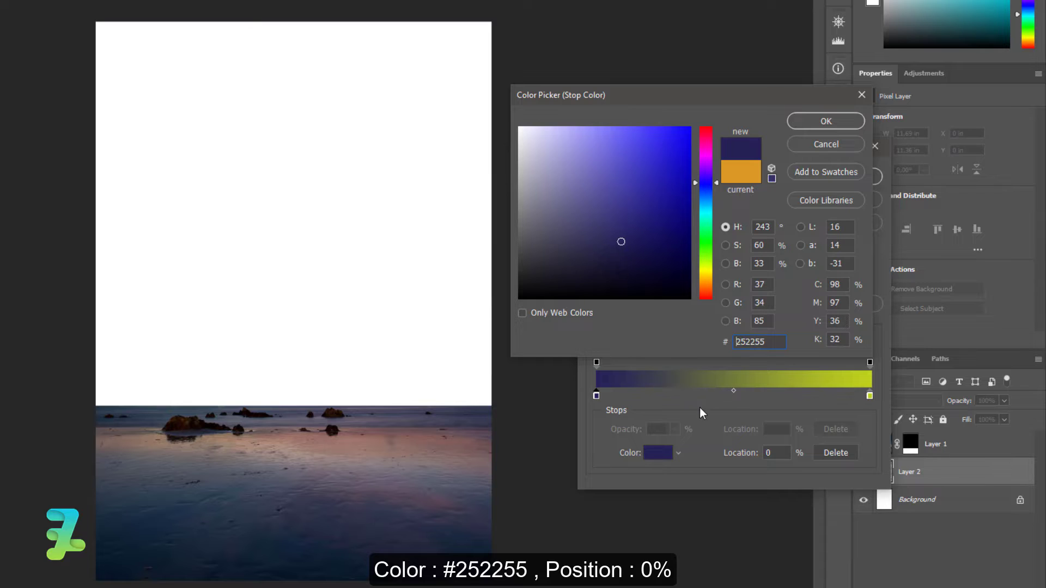
pyautogui.click(816, 122)
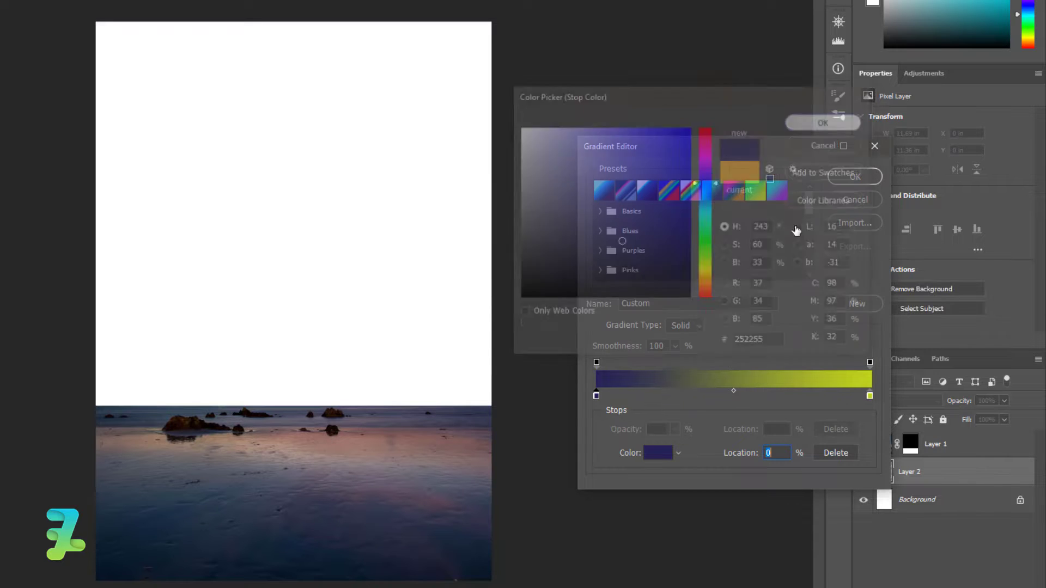
# Set the gradient's middle stop at 50% to soft pink #d183b3
pyautogui.write('50')
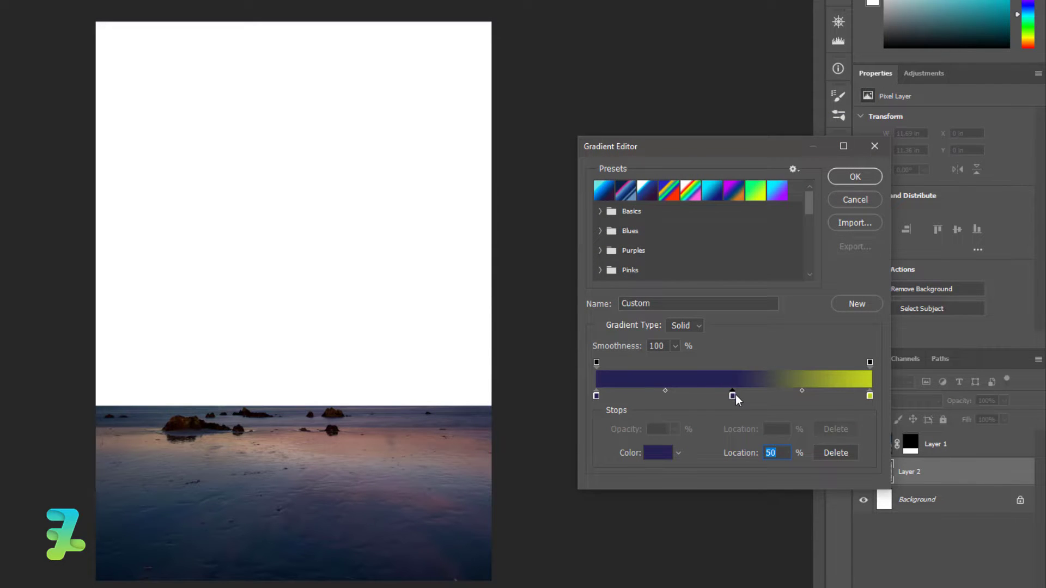
pyautogui.doubleClick(732, 395)
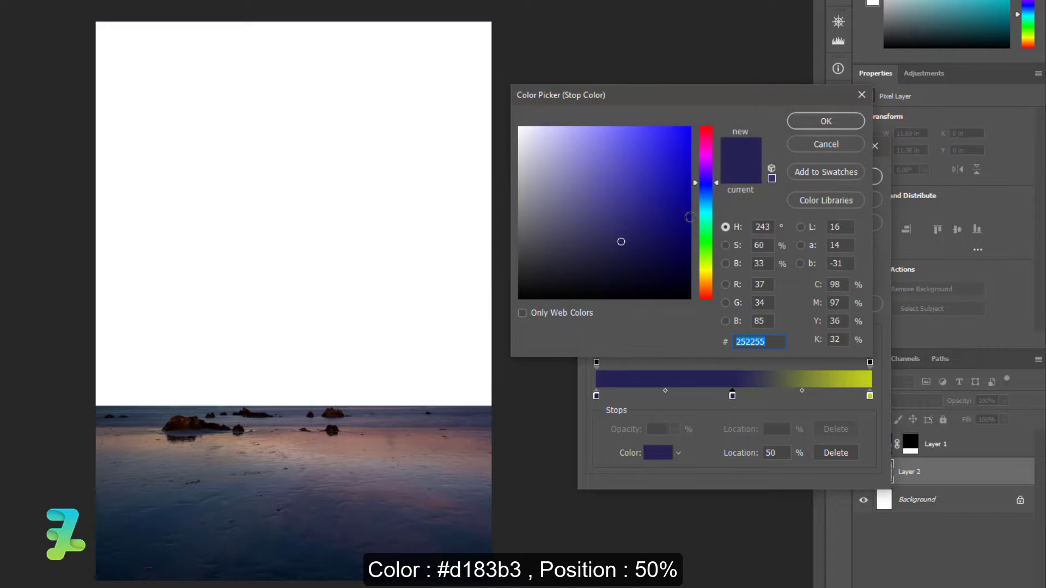
pyautogui.moveTo(706, 183); pyautogui.dragTo(710, 150)
pyautogui.moveTo(642, 187)
pyautogui.mouseDown()
pyautogui.moveTo(539, 163)
pyautogui.moveTo(583, 158)
pyautogui.mouseUp()
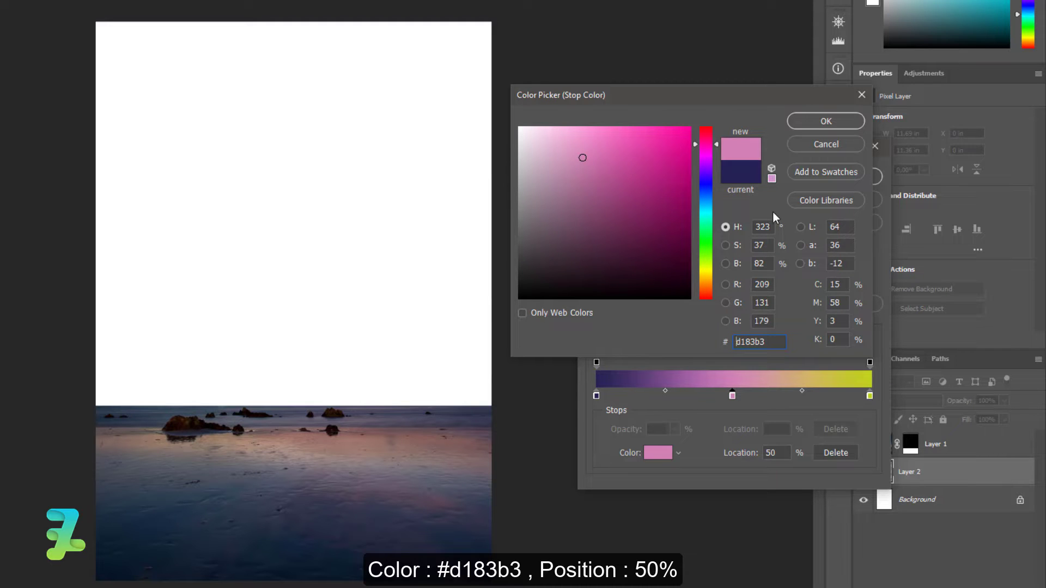
pyautogui.click(813, 122)
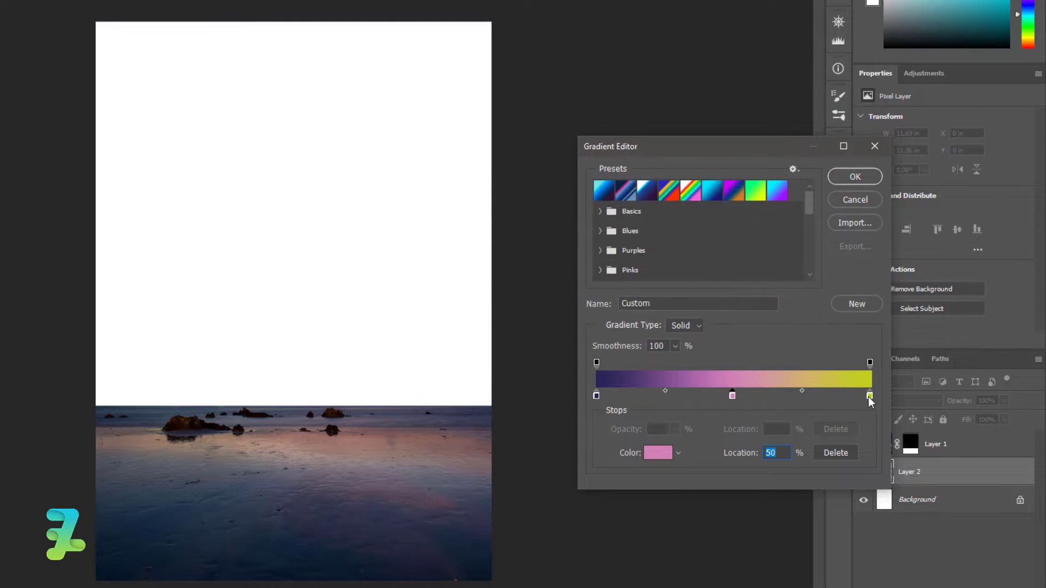
# Set the gradient's end stop to pale yellow #fffaac
pyautogui.doubleClick(870, 396)
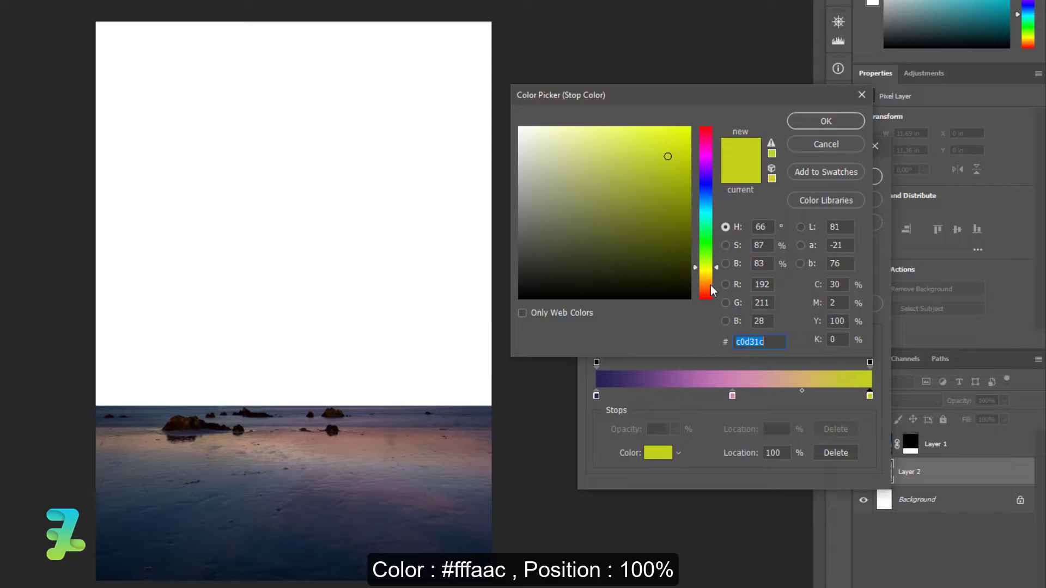
pyautogui.click(707, 276)
pyautogui.click(598, 141)
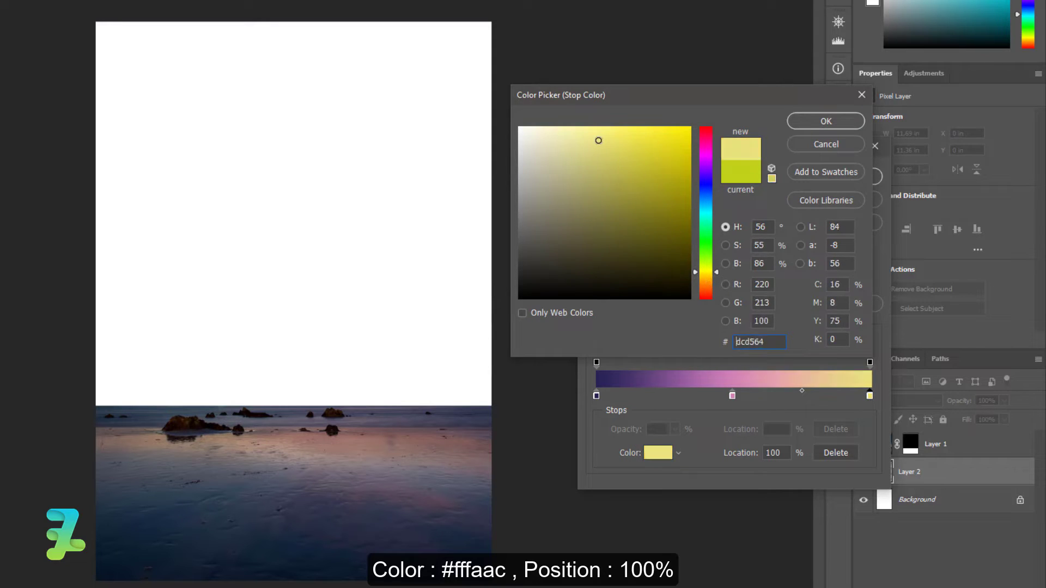
pyautogui.moveTo(598, 141)
pyautogui.mouseDown()
pyautogui.moveTo(556, 135)
pyautogui.moveTo(577, 127)
pyautogui.mouseUp()
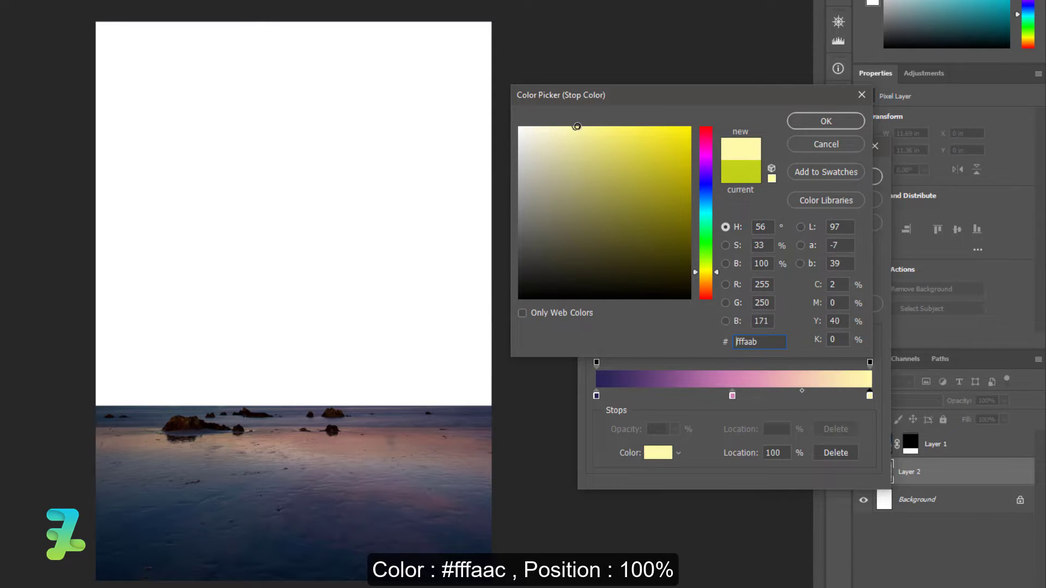
pyautogui.click(822, 125)
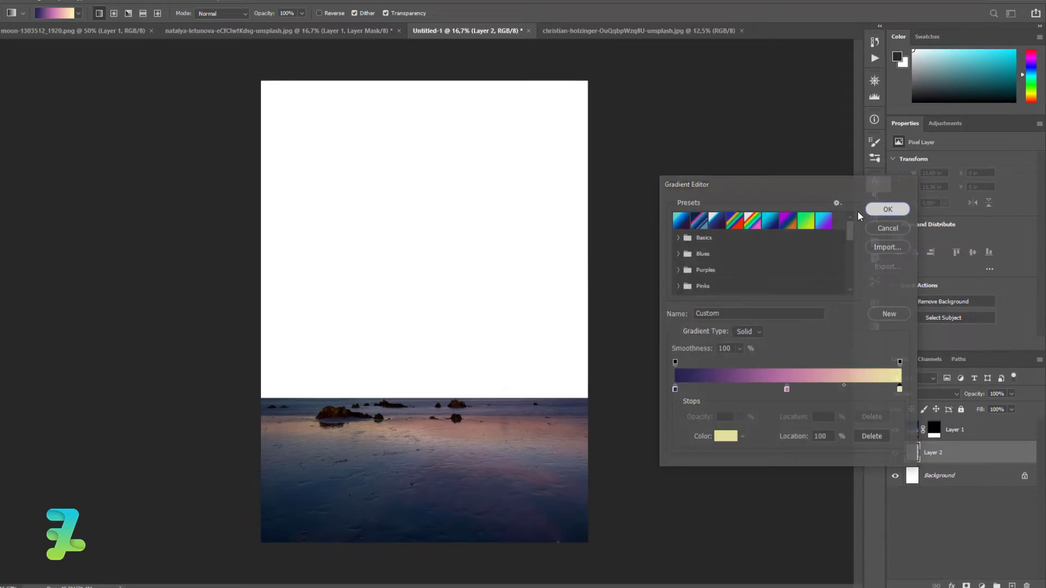
# Draw the navy-to-pink gradient on Layer 2 vertically from the canvas top down to the horizon
pyautogui.click(885, 206)
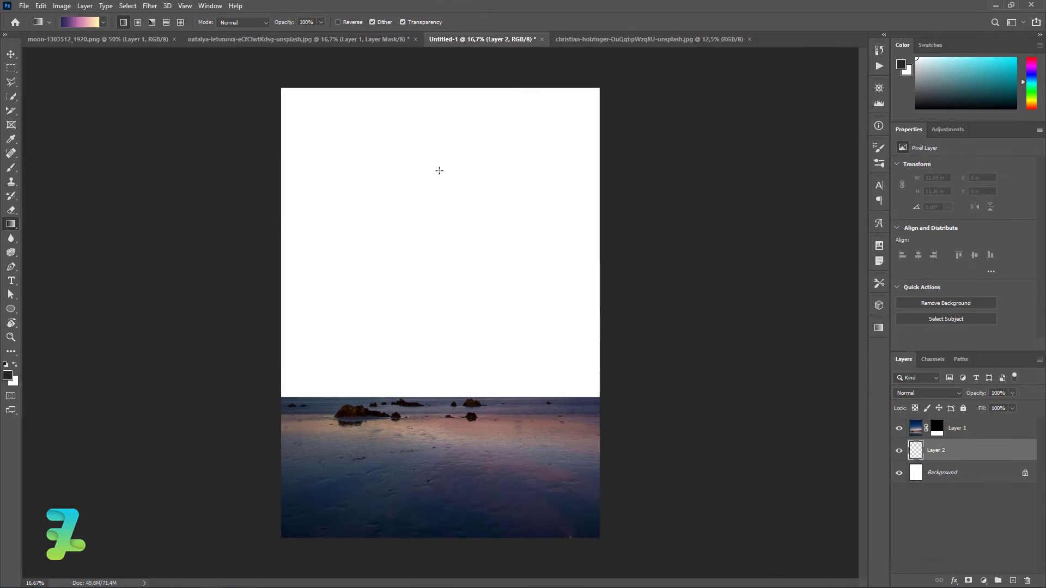
pyautogui.moveTo(455, 266); pyautogui.dragTo(448, 396)
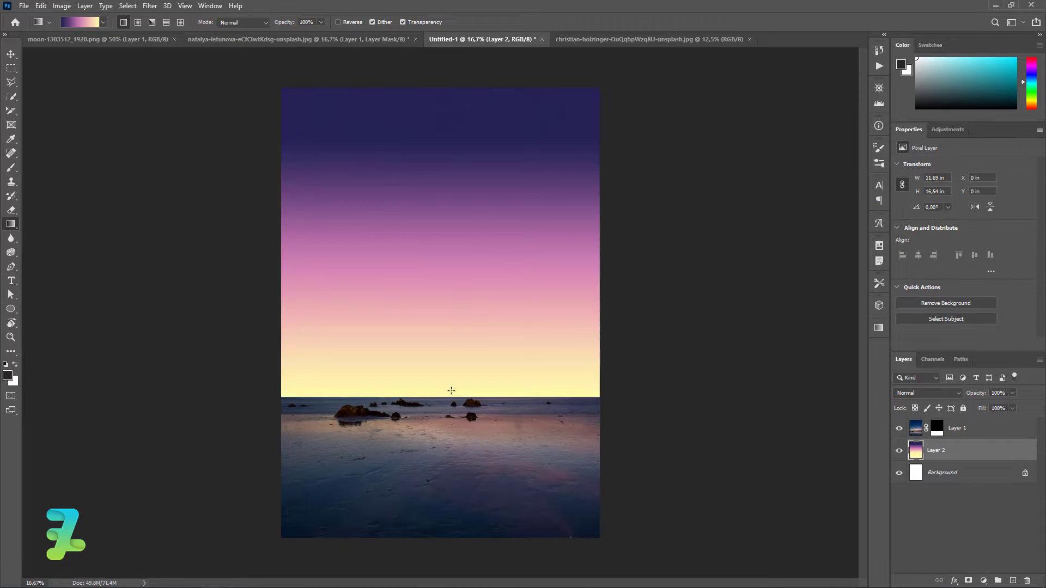
pyautogui.moveTo(442, 161); pyautogui.dragTo(459, 493)
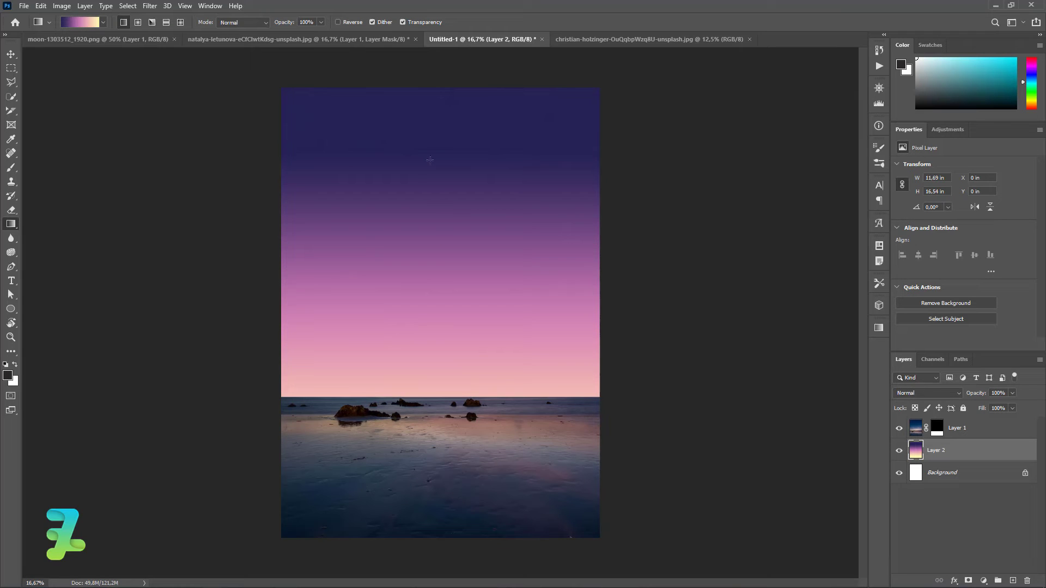
pyautogui.moveTo(430, 160)
pyautogui.mouseDown()
pyautogui.moveTo(425, 308)
pyautogui.moveTo(446, 482)
pyautogui.mouseUp()
pyautogui.moveTo(428, 415); pyautogui.dragTo(458, 425)
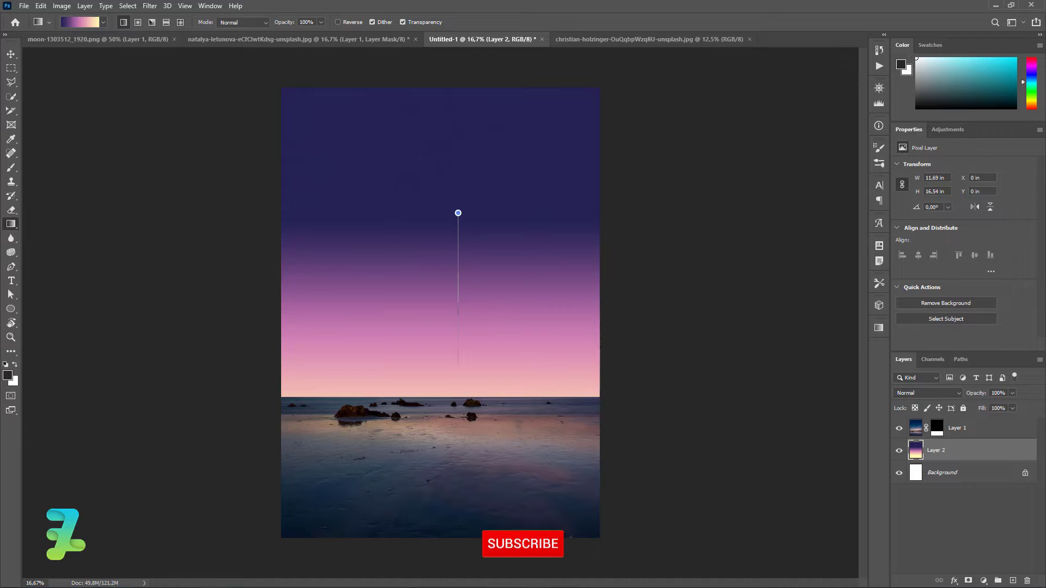
pyautogui.moveTo(458, 212); pyautogui.dragTo(463, 430)
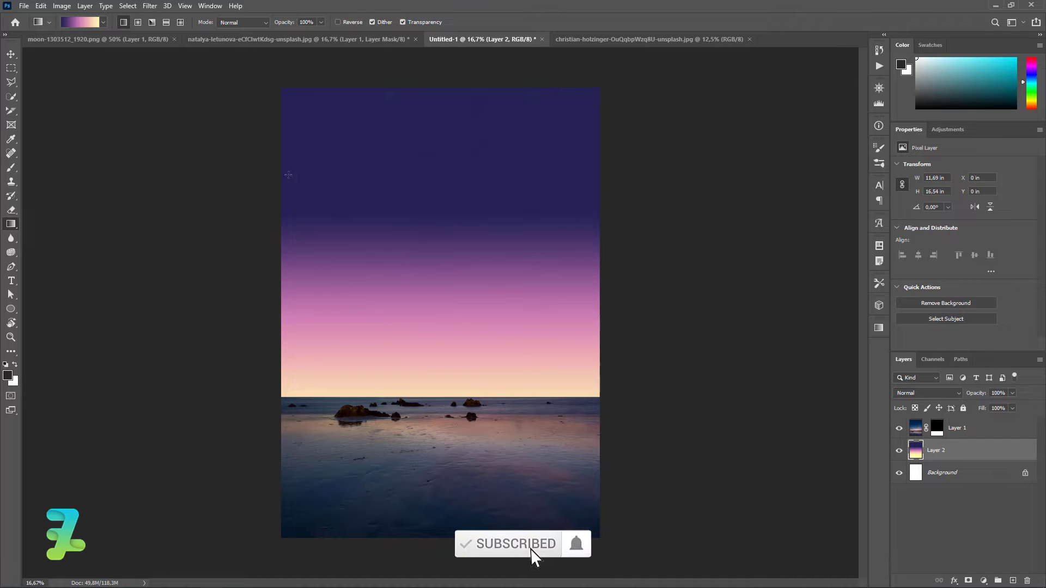
pyautogui.moveTo(417, 121); pyautogui.dragTo(417, 405)
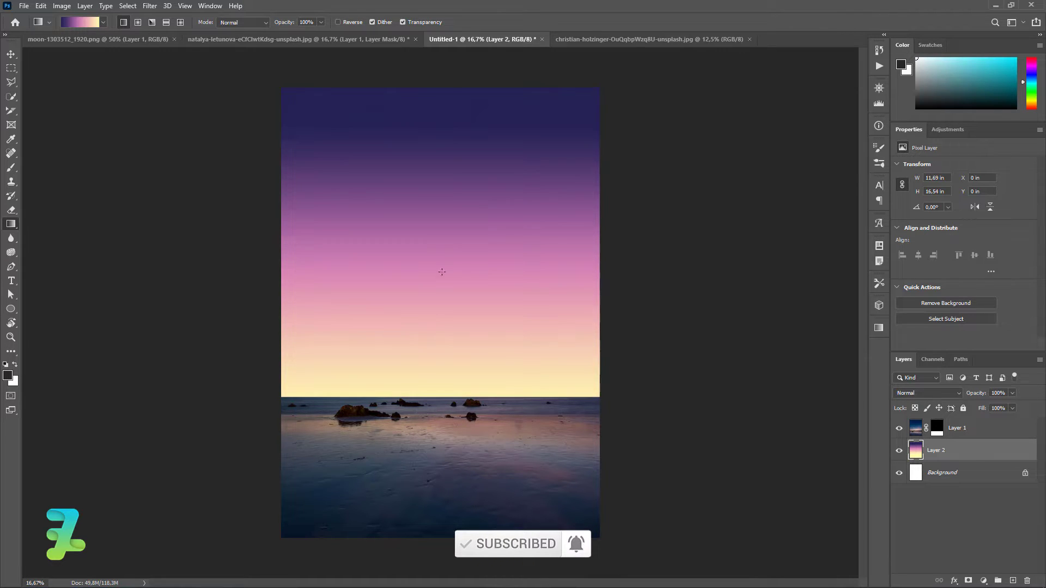
pyautogui.moveTo(428, 137)
pyautogui.mouseDown()
pyautogui.moveTo(434, 521)
pyautogui.moveTo(431, 175)
pyautogui.mouseUp()
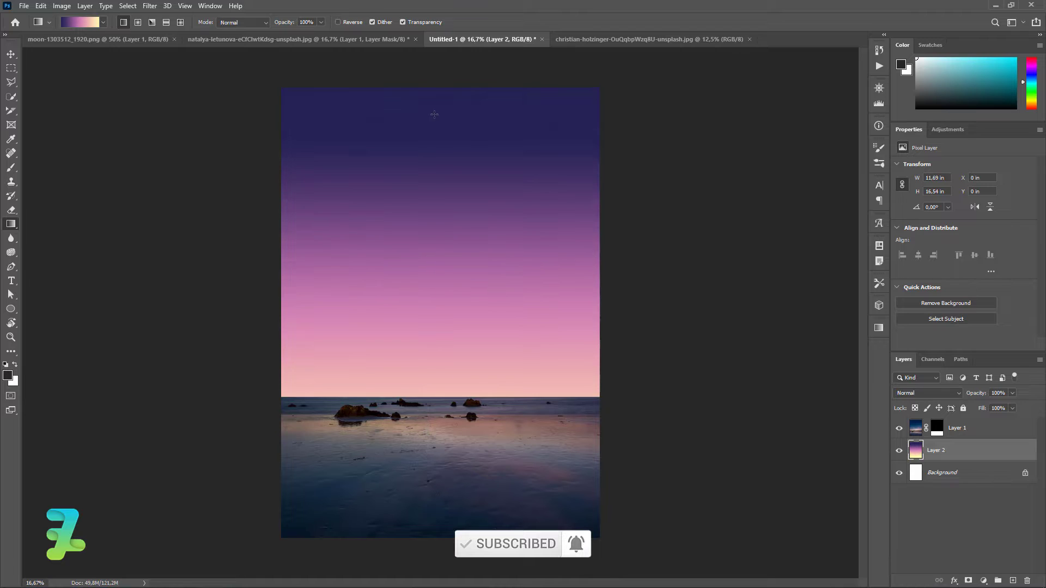
pyautogui.moveTo(434, 114); pyautogui.dragTo(434, 414)
pyautogui.moveTo(446, 102); pyautogui.dragTo(427, 491)
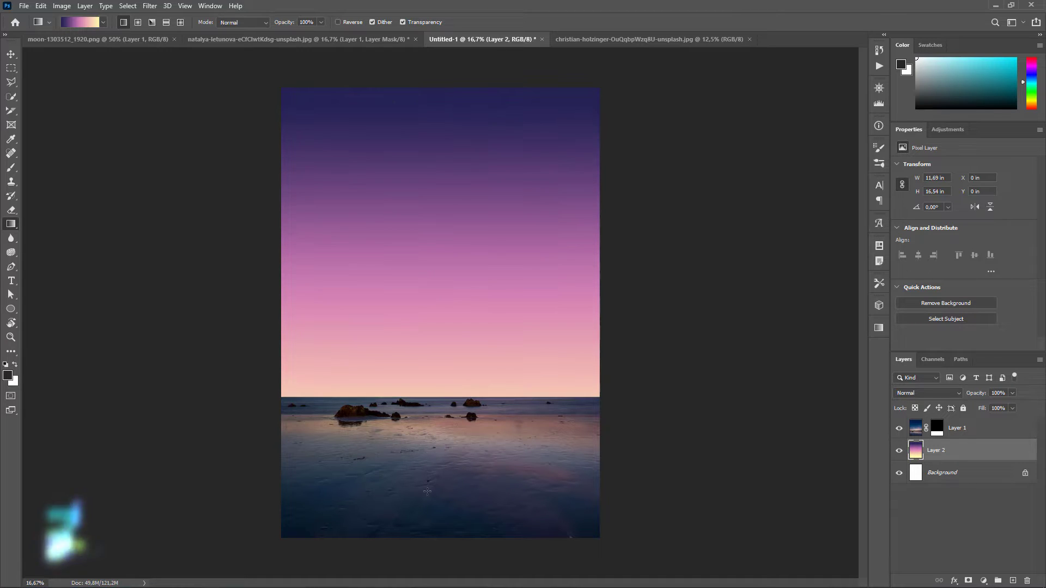
pyautogui.click(11, 54)
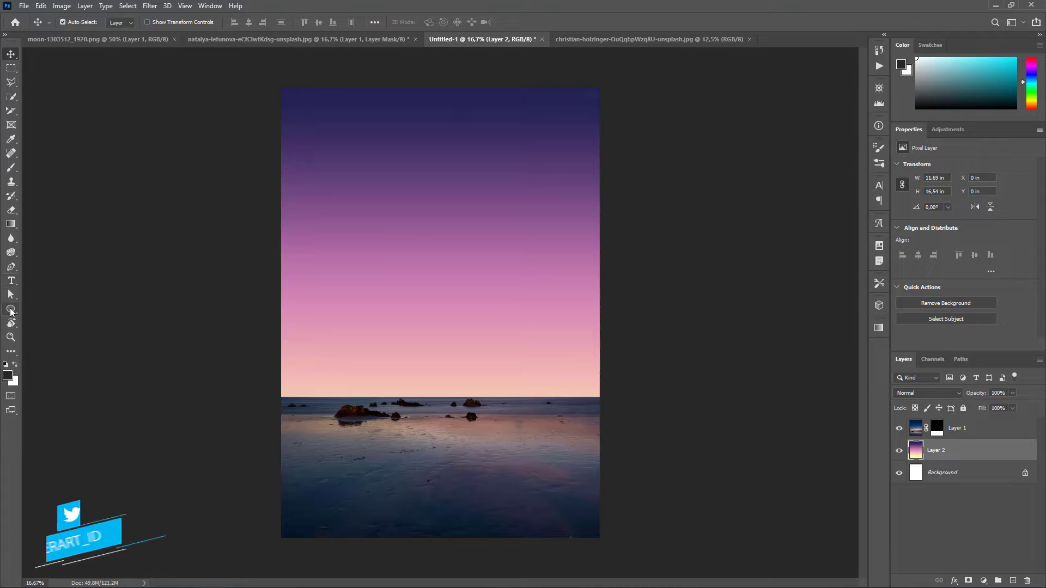
# Pick the Rectangle tool and add a new layer above Layer 1
pyautogui.click(10, 309)
pyautogui.click(38, 310)
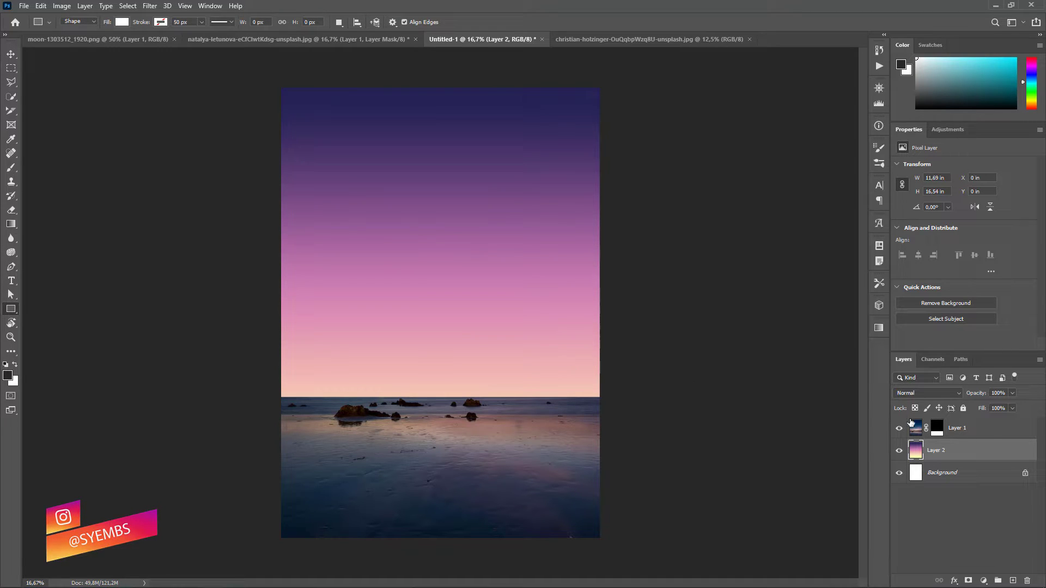
pyautogui.click(993, 436)
pyautogui.click(1012, 581)
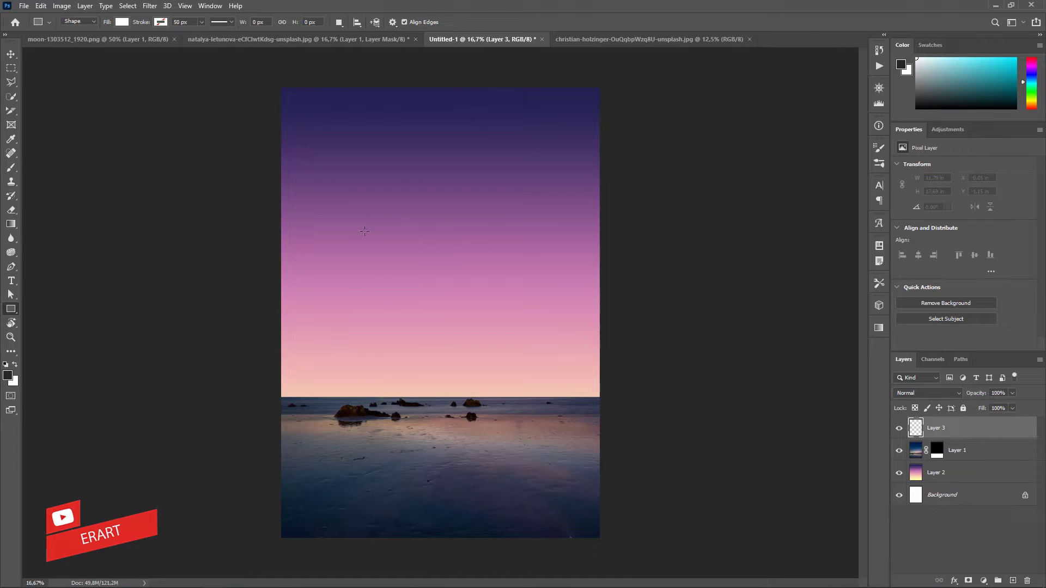
# Draw a tall white (#ffffff) rectangle across the horizon at the poster's centre
pyautogui.click(122, 22)
pyautogui.click(189, 43)
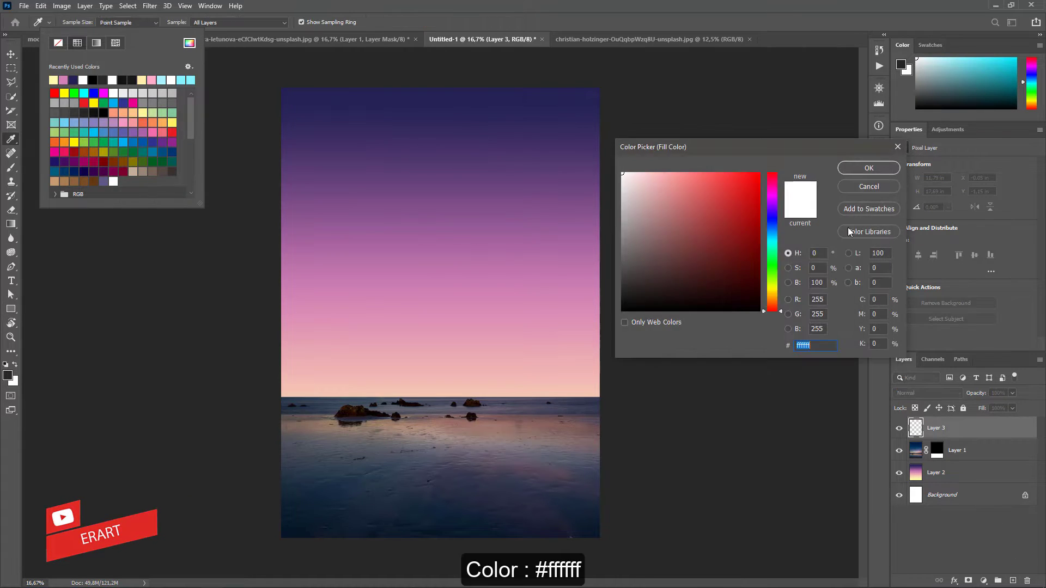
pyautogui.click(869, 168)
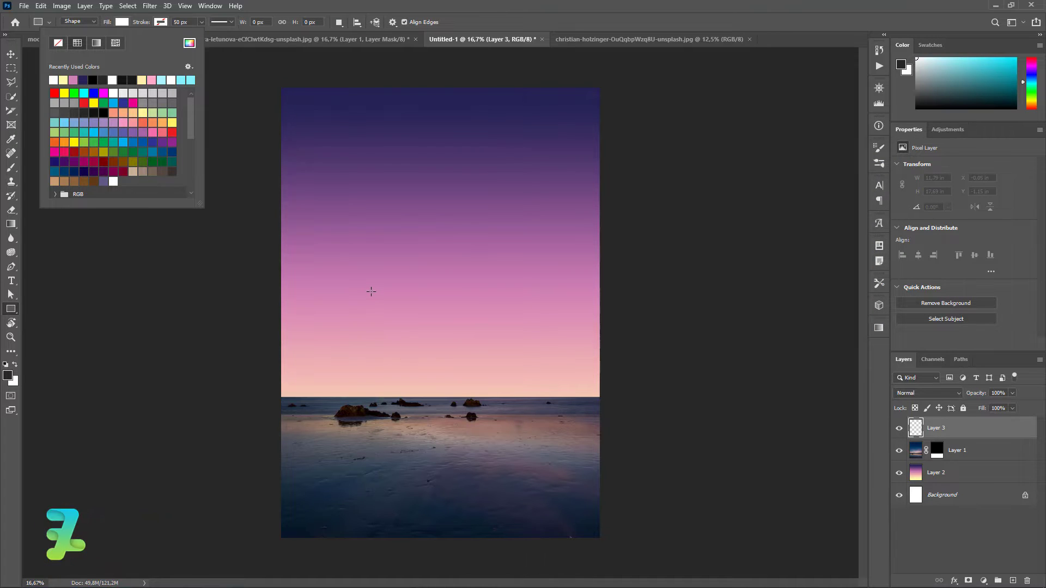
pyautogui.moveTo(370, 290)
pyautogui.mouseDown()
pyautogui.moveTo(379, 364)
pyautogui.moveTo(447, 489)
pyautogui.mouseUp()
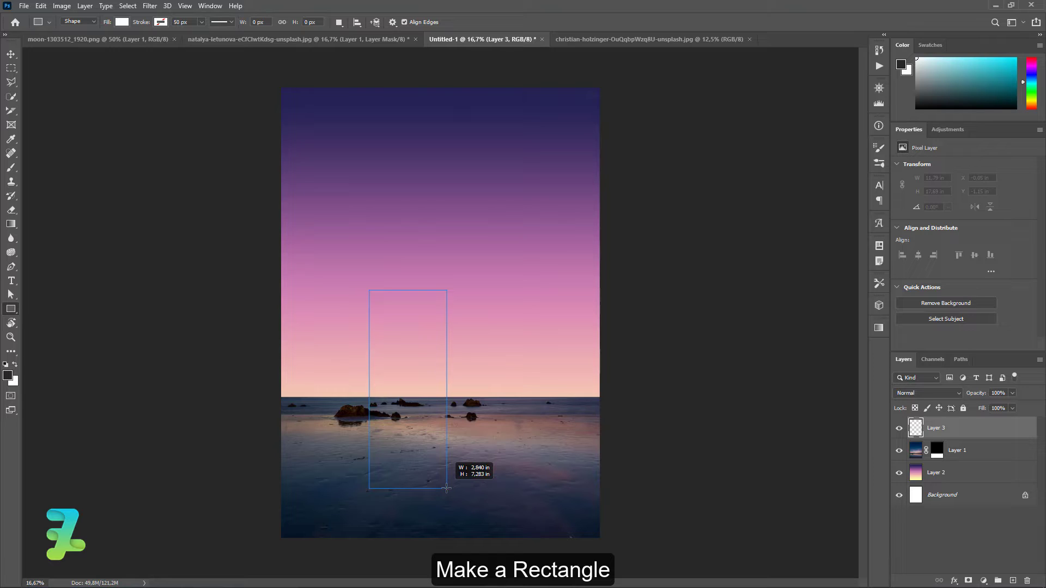
pyautogui.moveTo(446, 488); pyautogui.dragTo(447, 488)
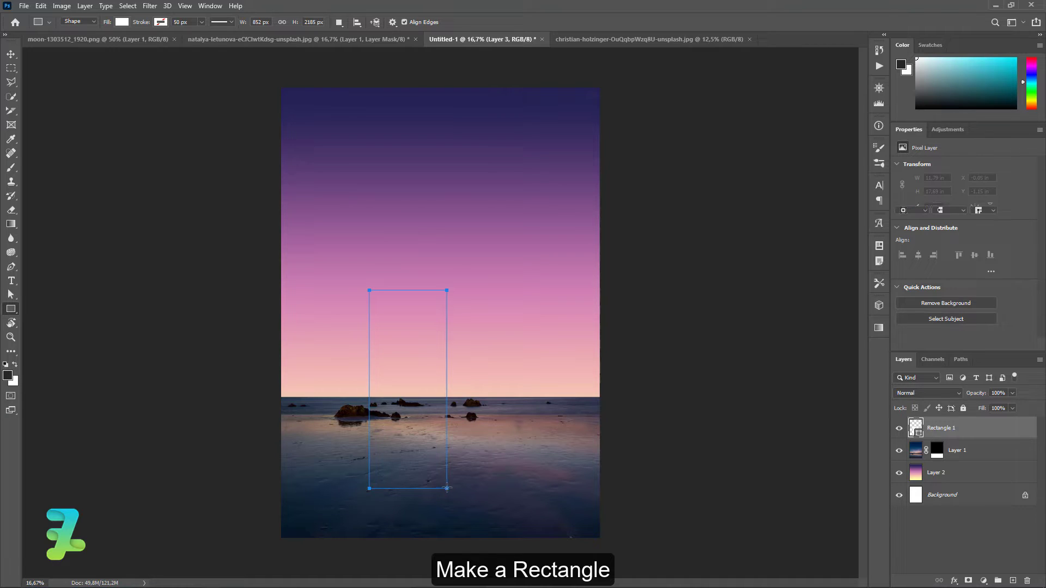
pyautogui.click(11, 53)
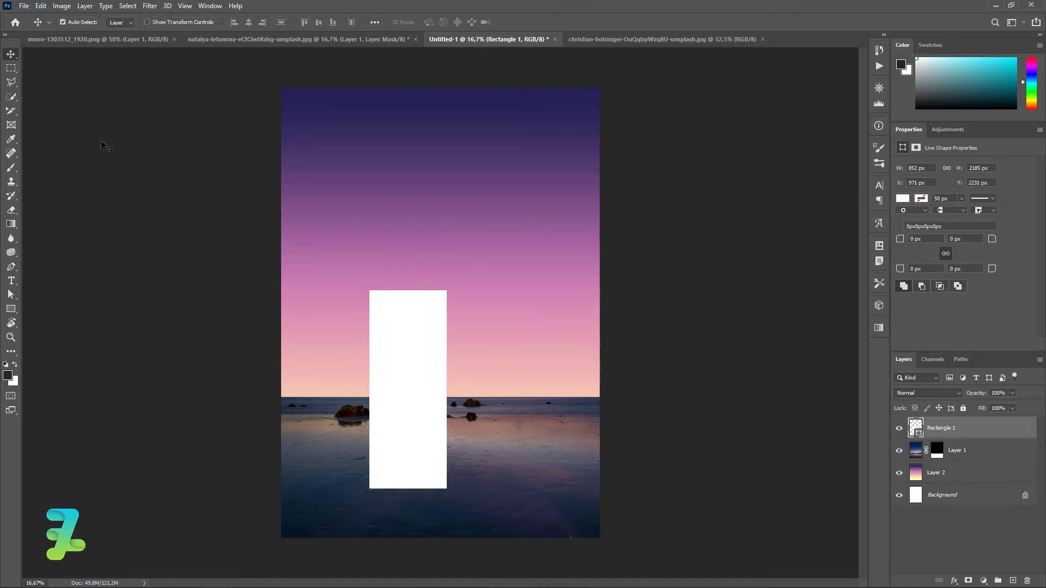
# Perspective-warp Rectangle 1 so its left edge stands taller than its right edge
pyautogui.hotkey('ctrl', 't')
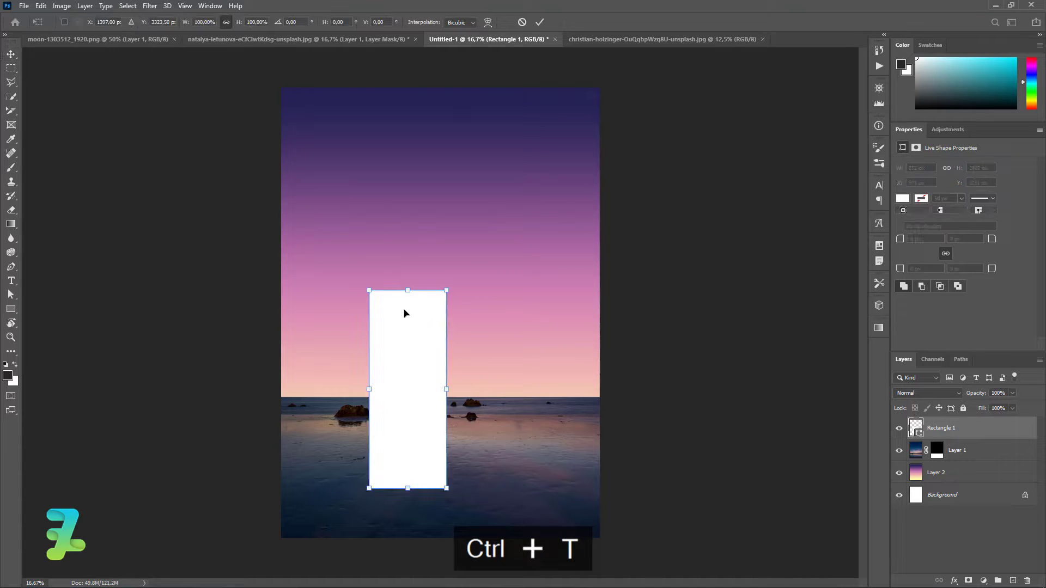
pyautogui.rightClick(403, 314)
pyautogui.click(436, 372)
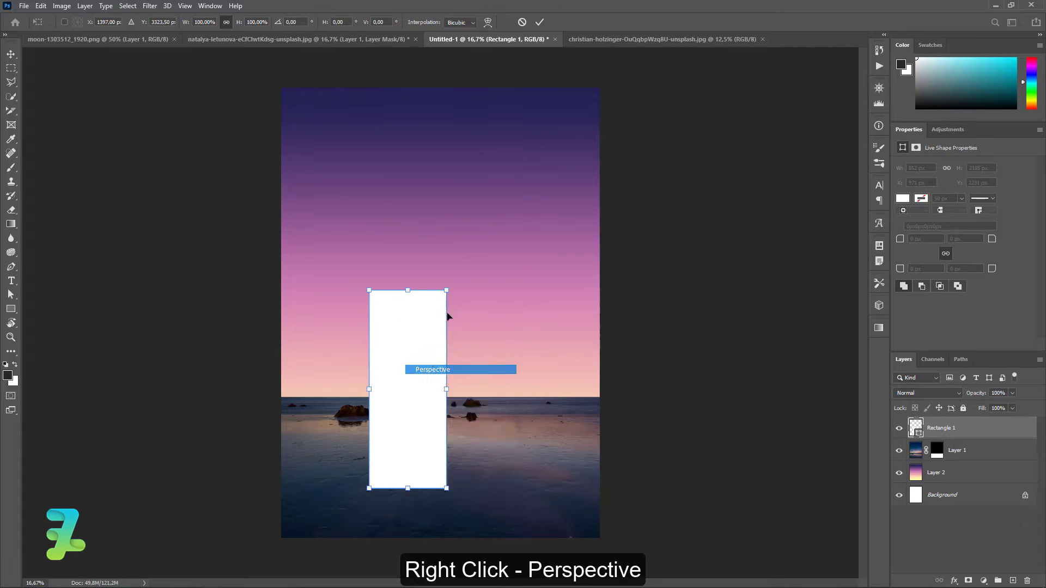
pyautogui.moveTo(446, 296); pyautogui.dragTo(451, 327)
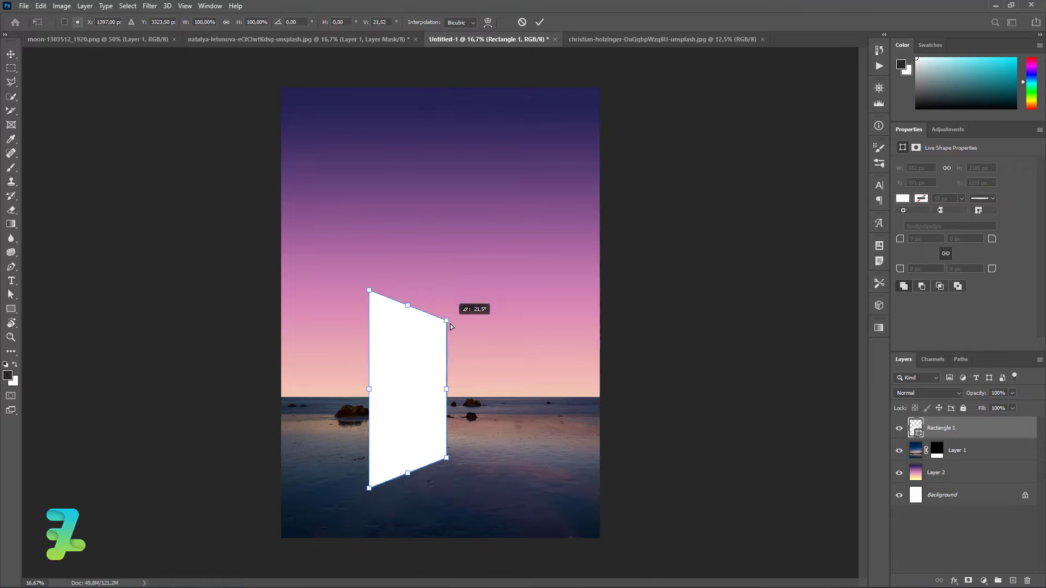
pyautogui.moveTo(370, 291)
pyautogui.mouseDown()
pyautogui.moveTo(379, 264)
pyautogui.moveTo(384, 280)
pyautogui.mouseUp()
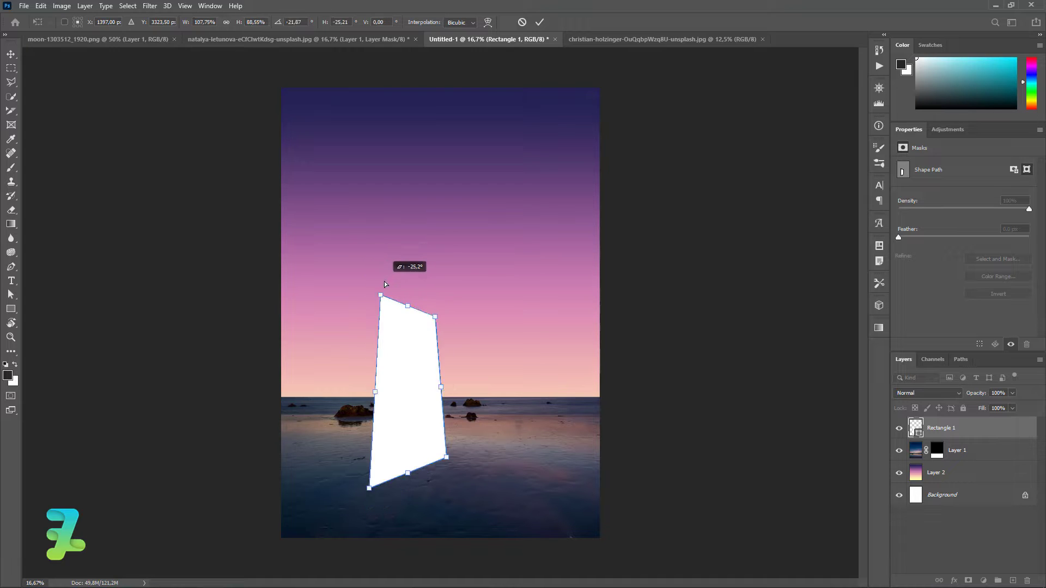
pyautogui.click(11, 54)
# Reposition the white shape and resize it wider and taller
pyautogui.moveTo(418, 375); pyautogui.dragTo(392, 365)
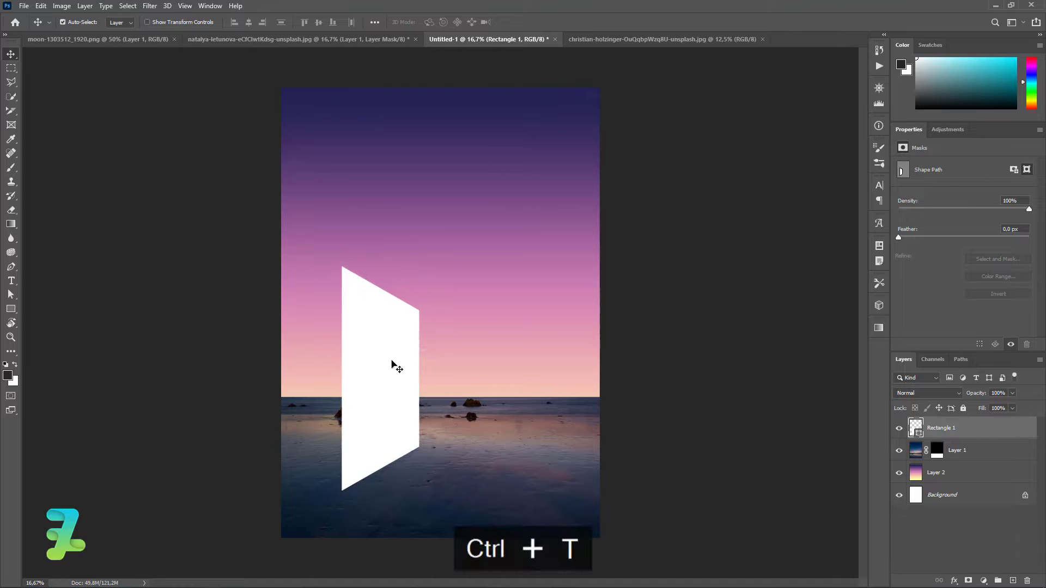
pyautogui.hotkey('ctrl', 't')
pyautogui.moveTo(392, 381); pyautogui.dragTo(397, 396)
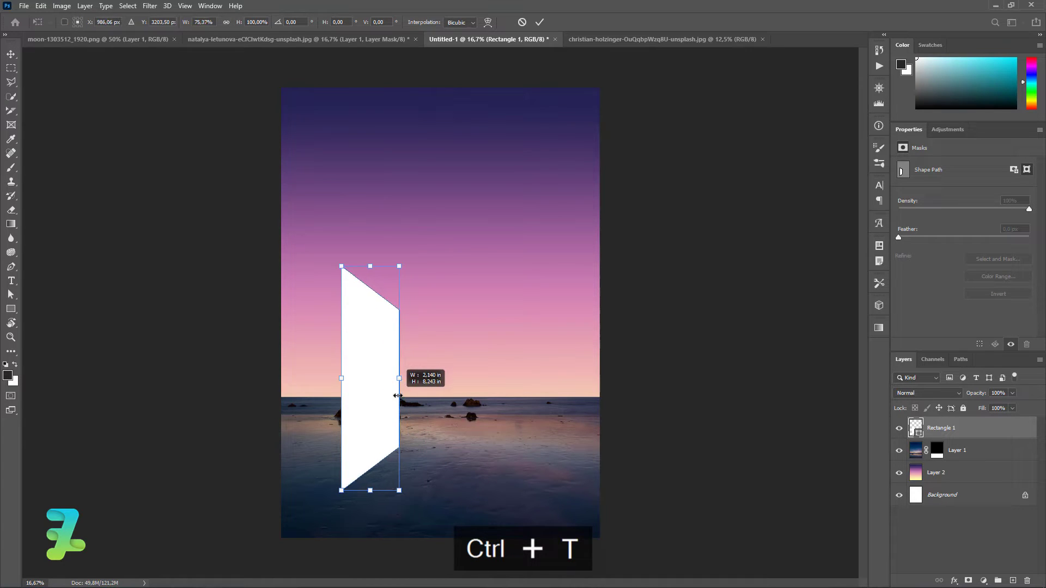
pyautogui.moveTo(398, 397); pyautogui.dragTo(402, 396)
pyautogui.moveTo(341, 378); pyautogui.dragTo(356, 372)
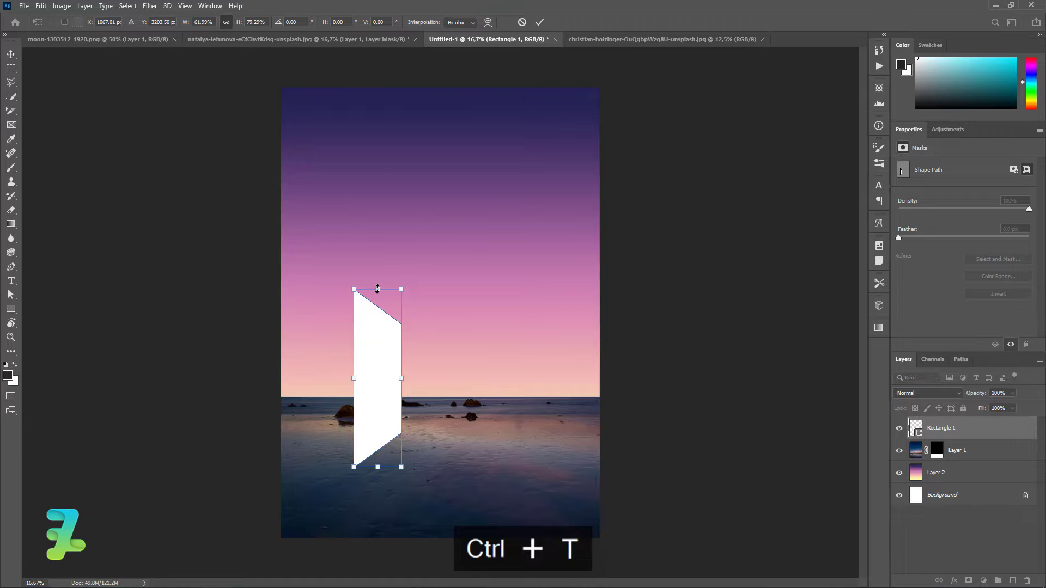
pyautogui.moveTo(377, 288)
pyautogui.mouseDown()
pyautogui.moveTo(395, 196)
pyautogui.moveTo(398, 230)
pyautogui.mouseUp()
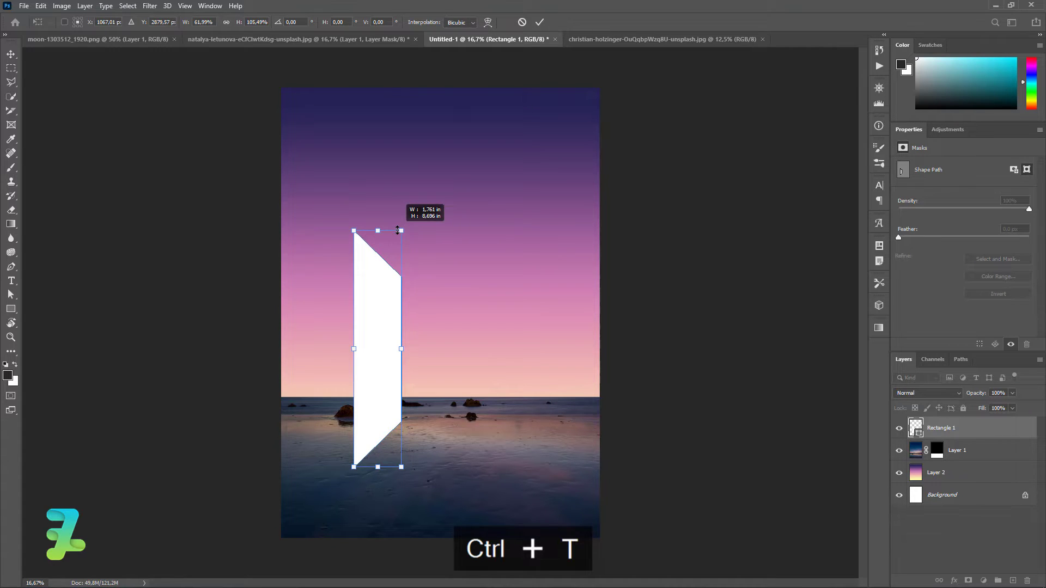
# Adjust the shape's perspective slant and move the monolith lower and to the right
pyautogui.rightClick(390, 279)
pyautogui.click(415, 336)
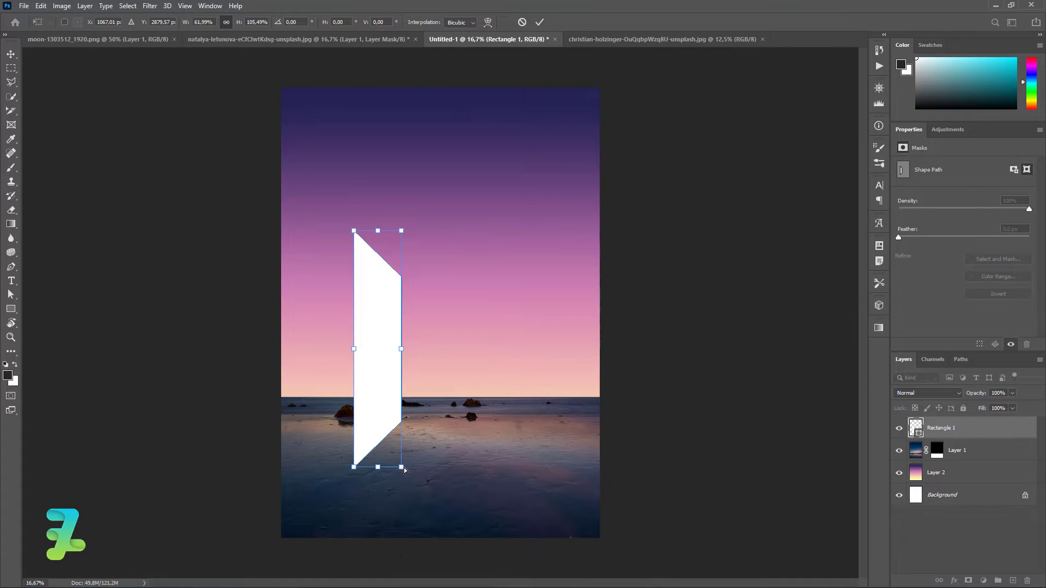
pyautogui.moveTo(401, 467)
pyautogui.mouseDown()
pyautogui.moveTo(397, 527)
pyautogui.moveTo(401, 512)
pyautogui.mouseUp()
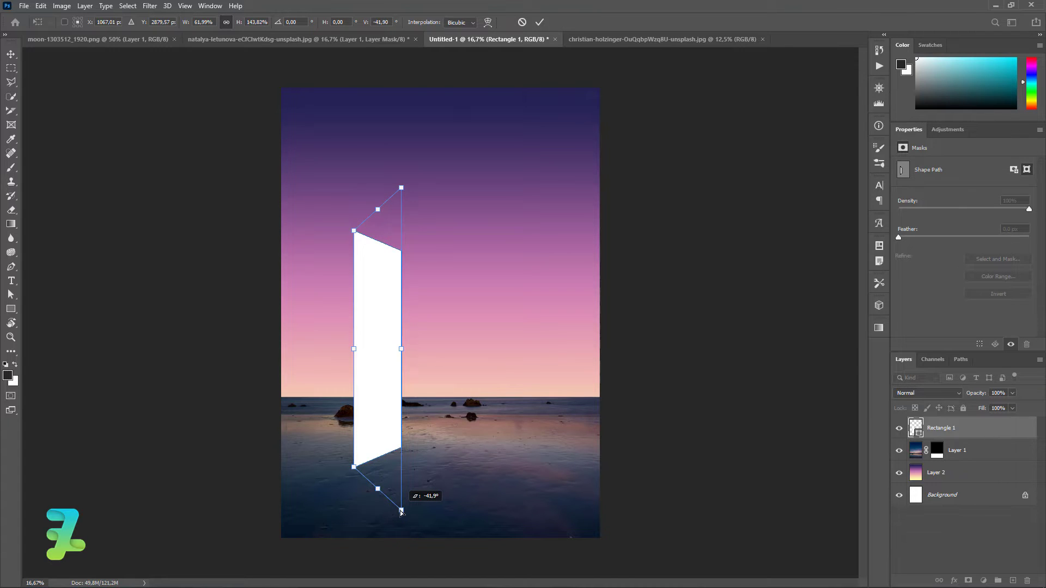
pyautogui.click(11, 54)
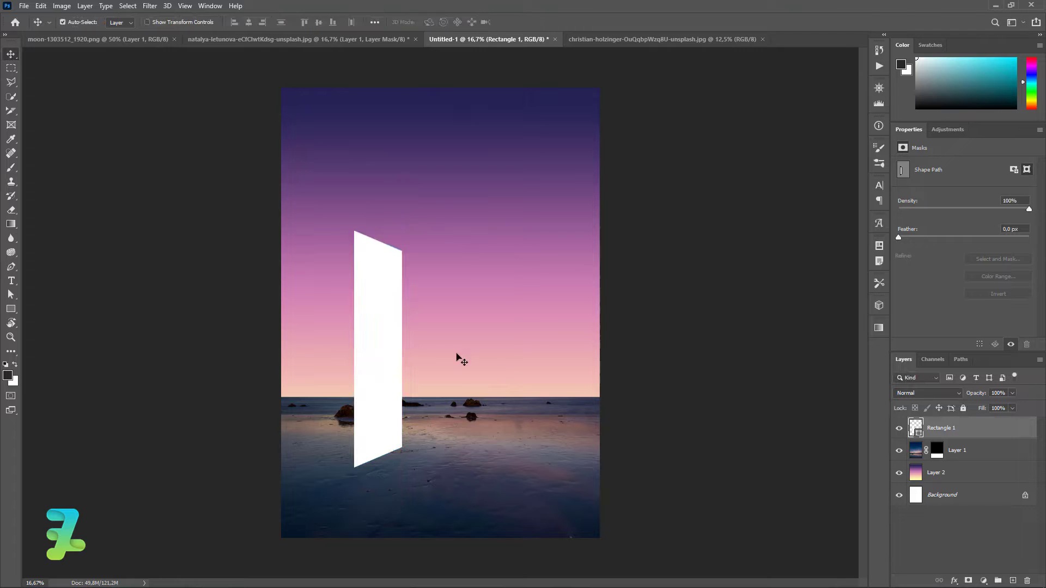
pyautogui.moveTo(376, 395); pyautogui.dragTo(383, 415)
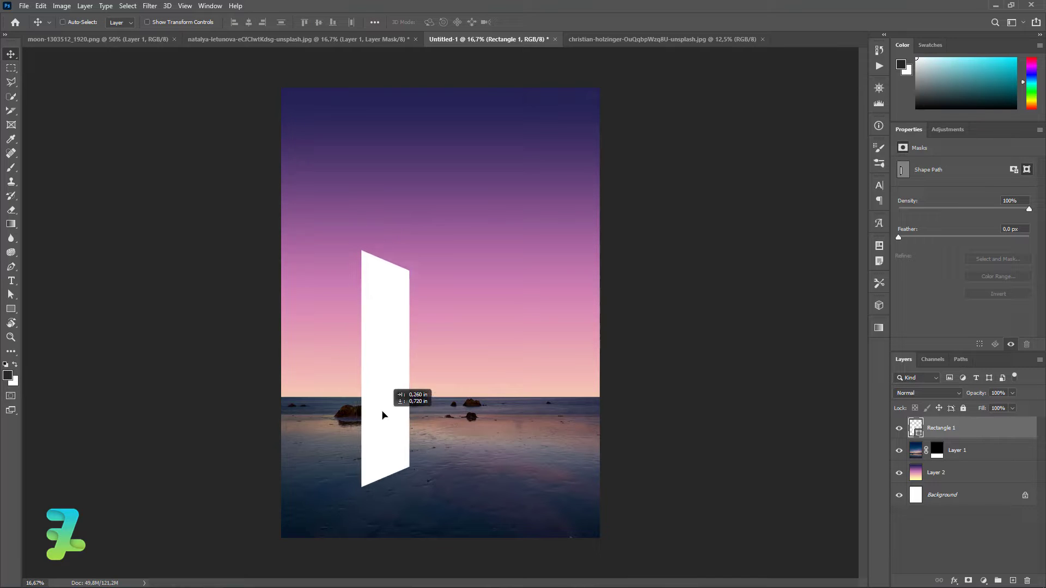
pyautogui.hotkey('ctrl', '=')
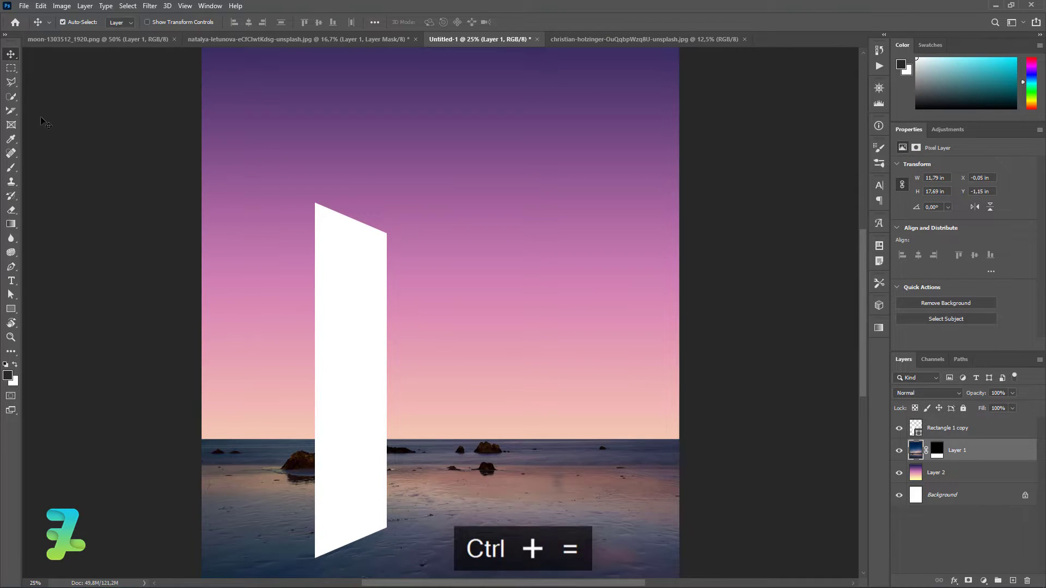
# Draw a thin white strip, about 64 × 2607 px, along the monolith's full left edge
pyautogui.click(11, 309)
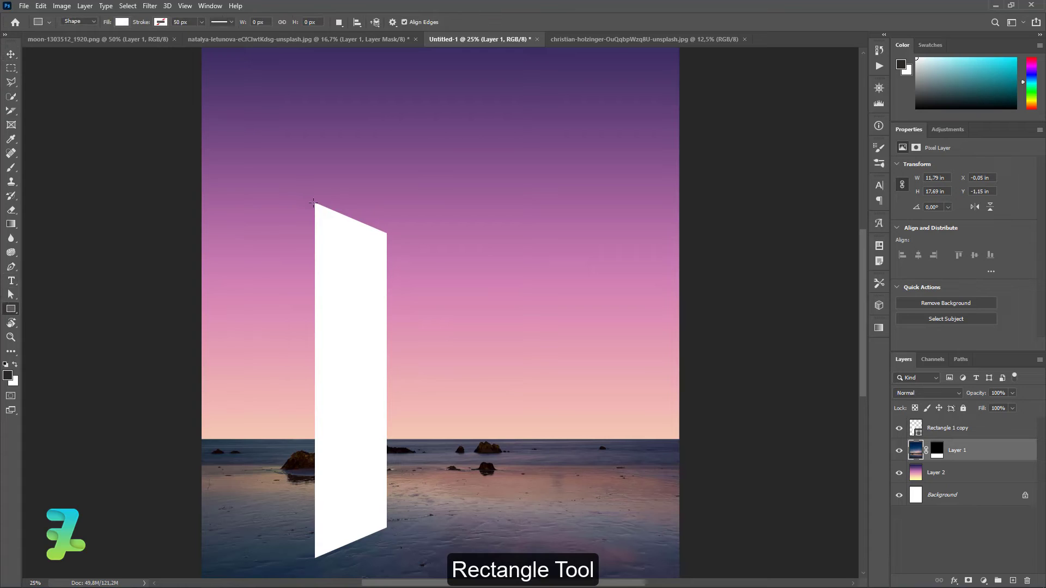
pyautogui.moveTo(315, 203); pyautogui.dragTo(299, 553)
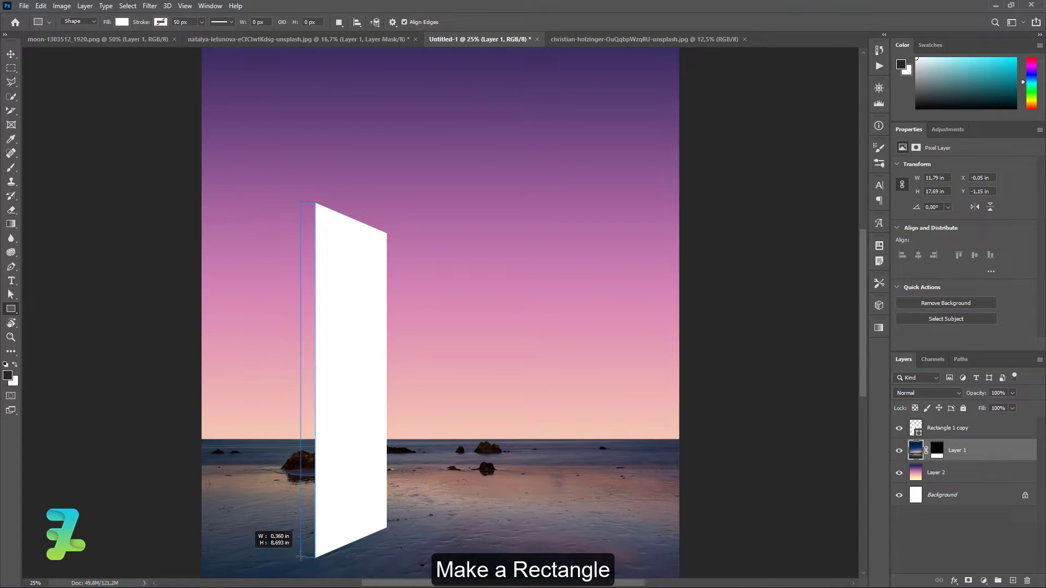
pyautogui.moveTo(299, 553); pyautogui.dragTo(307, 559)
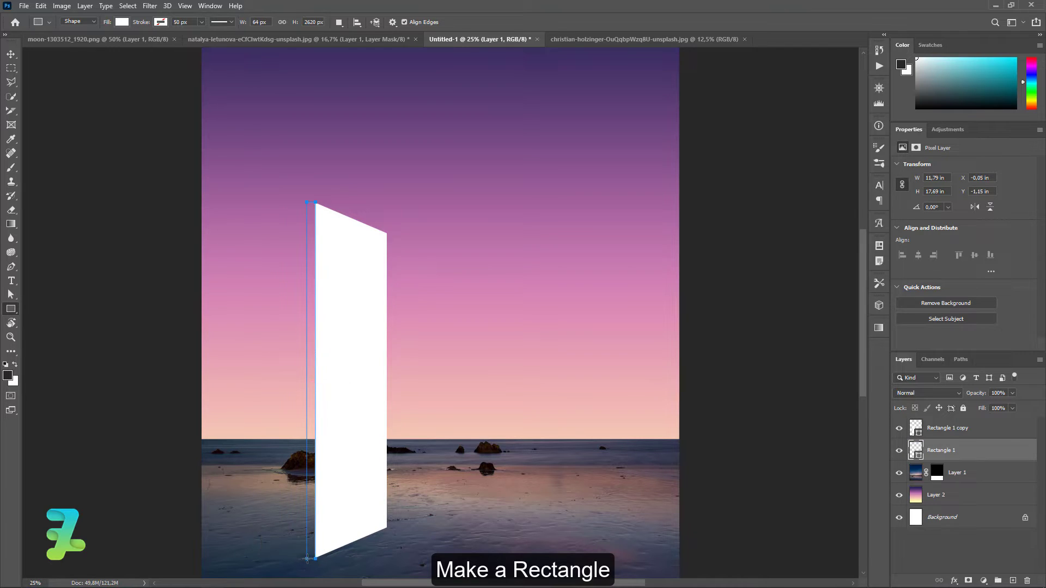
pyautogui.click(11, 54)
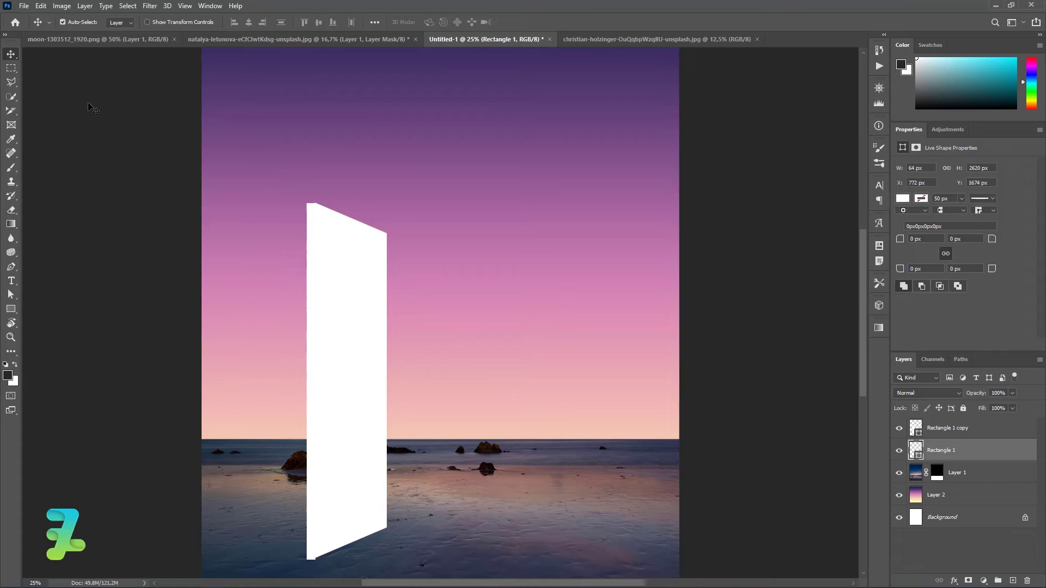
pyautogui.hotkey('ctrl', 't')
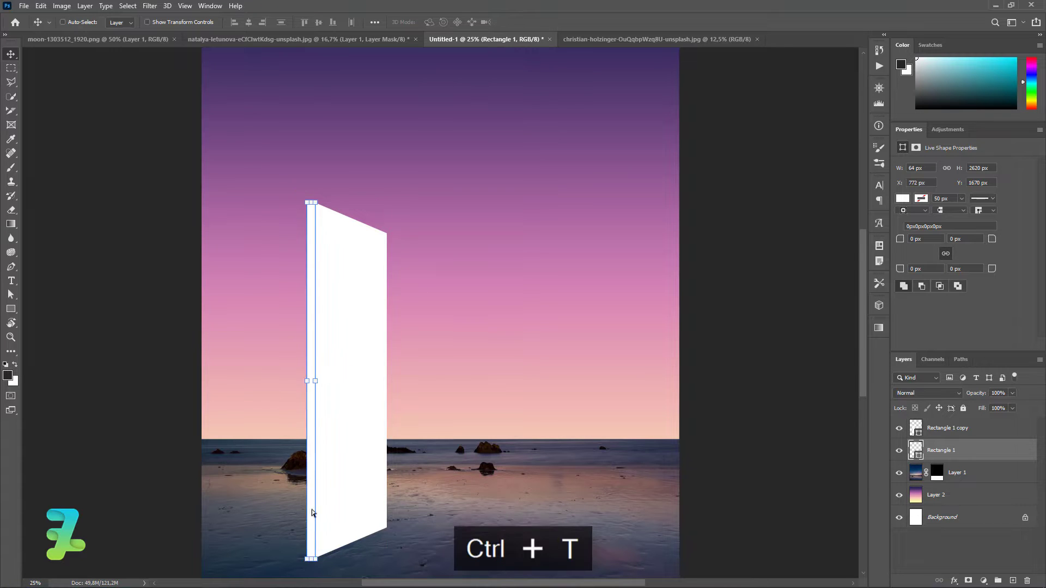
pyautogui.moveTo(314, 558); pyautogui.dragTo(316, 557)
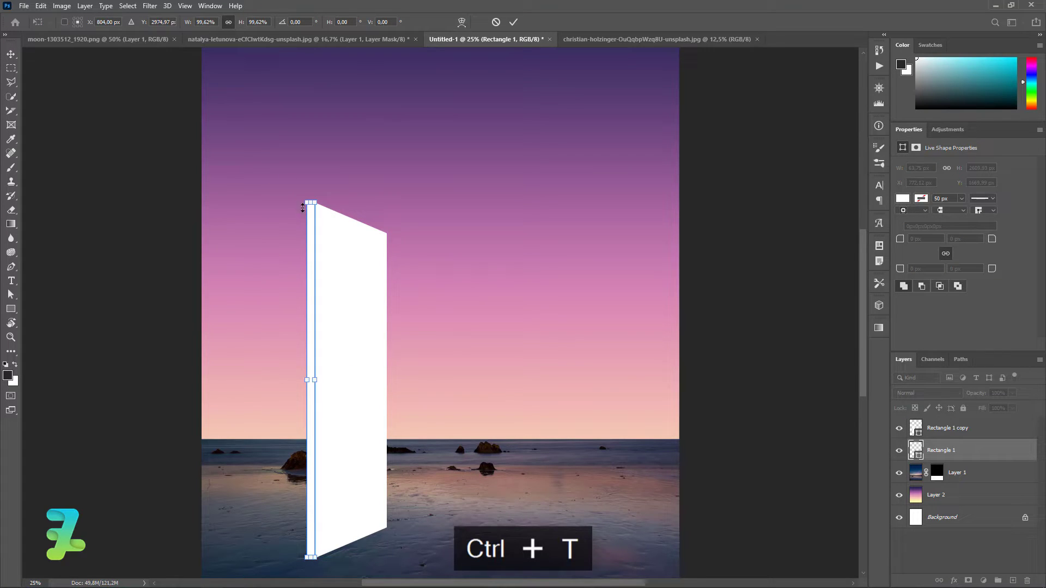
pyautogui.moveTo(311, 203); pyautogui.dragTo(311, 205)
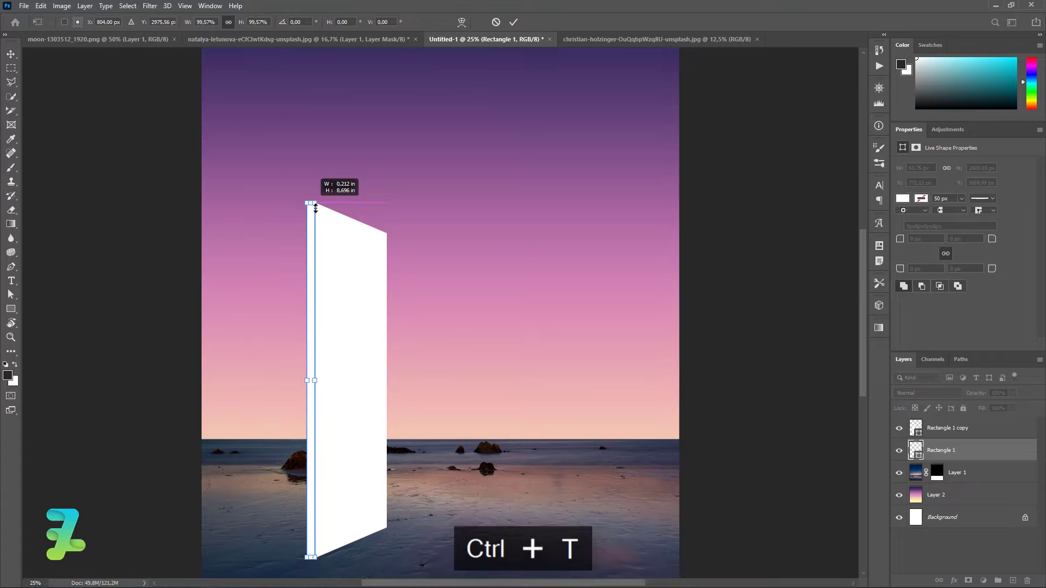
pyautogui.click(11, 54)
# Skew the strip's top in perspective, about -15.6°, to match the monolith's slanted top
pyautogui.hotkey('ctrl', '=')
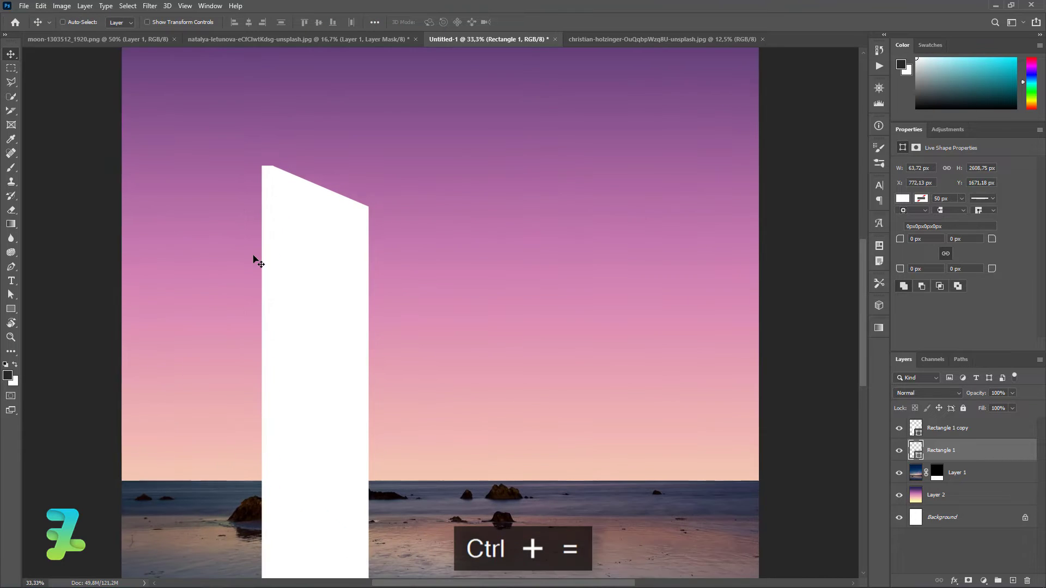
pyautogui.hotkey('ctrl', 't')
pyautogui.rightClick(271, 220)
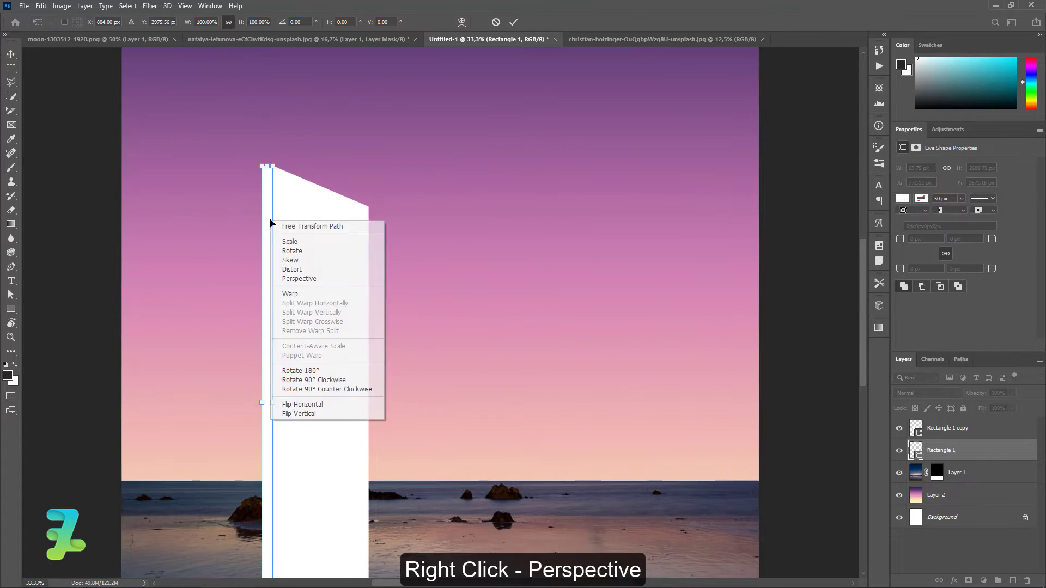
pyautogui.click(312, 278)
pyautogui.moveTo(263, 169); pyautogui.dragTo(263, 172)
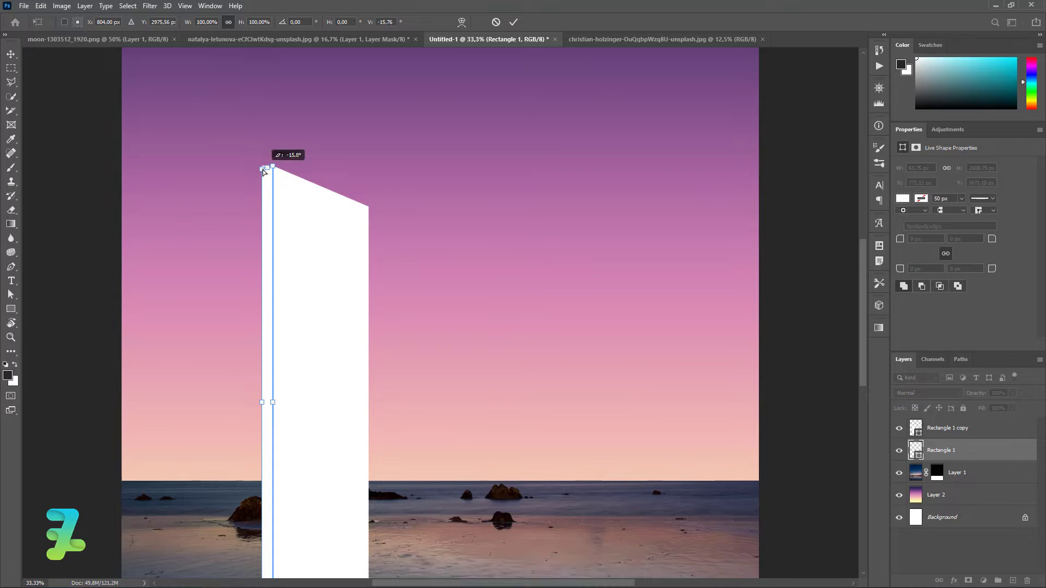
pyautogui.press('Return')
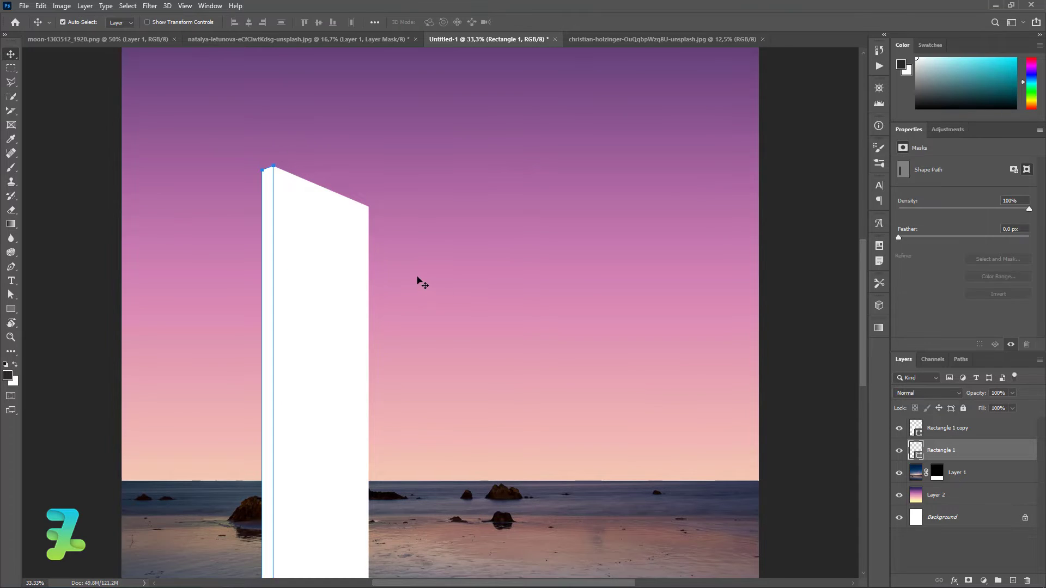
# Reselect the Rectangle 1 layer and zoom out to view the whole poster
pyautogui.click(411, 297)
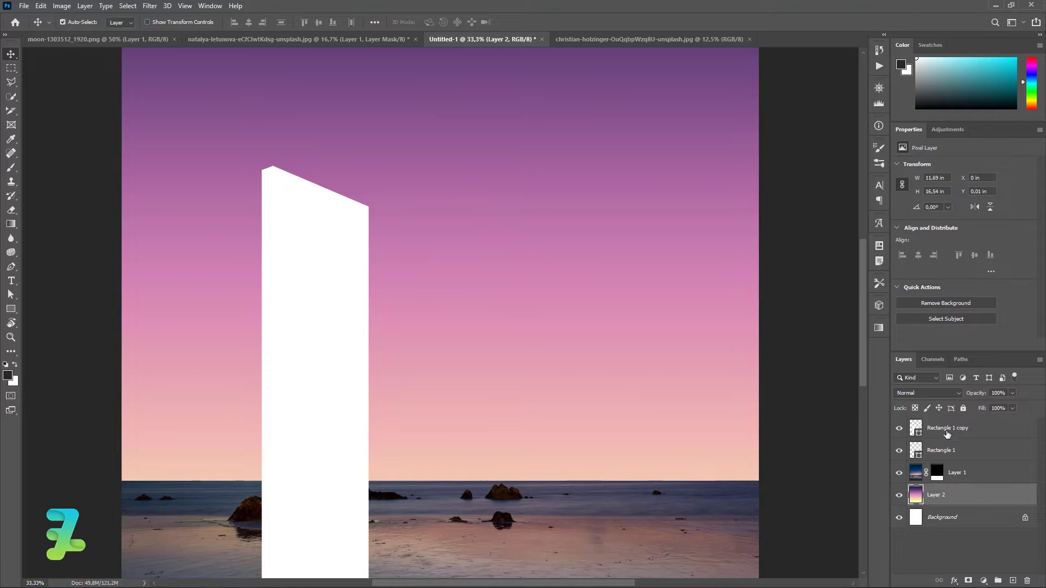
pyautogui.click(915, 451)
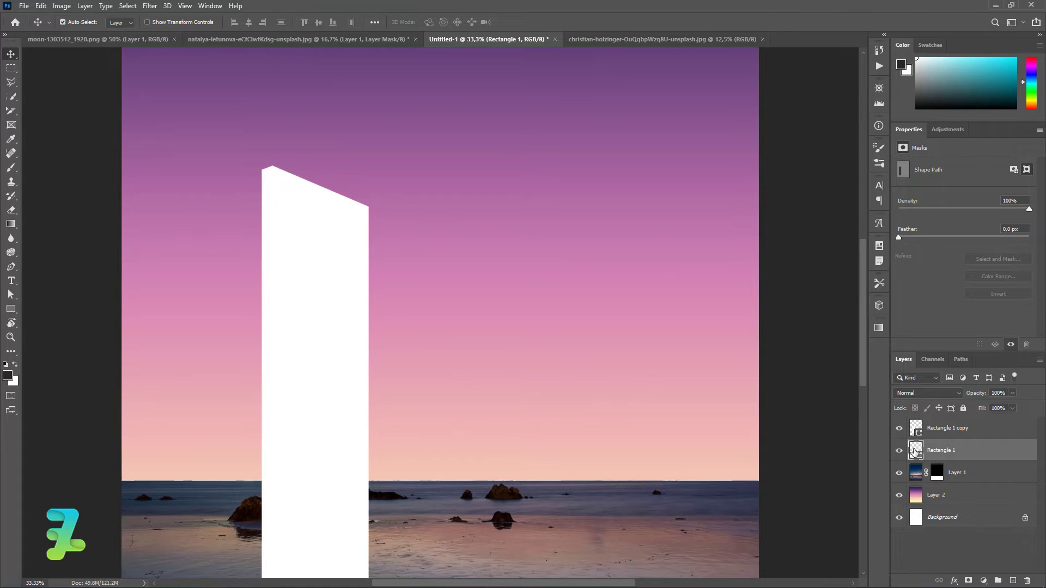
pyautogui.hotkey('ctrl', '-')
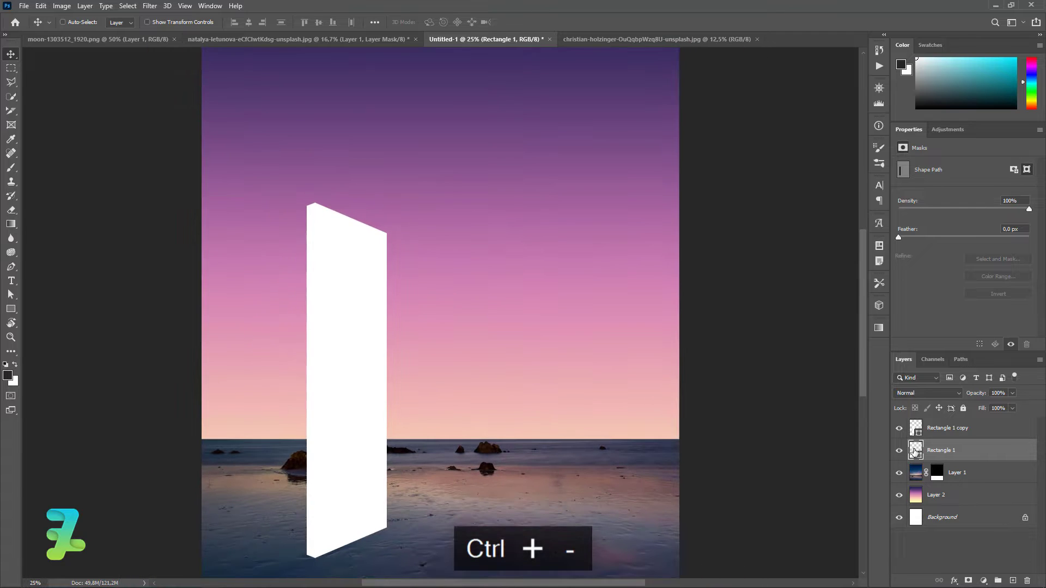
pyautogui.hotkey('ctrl', '-')
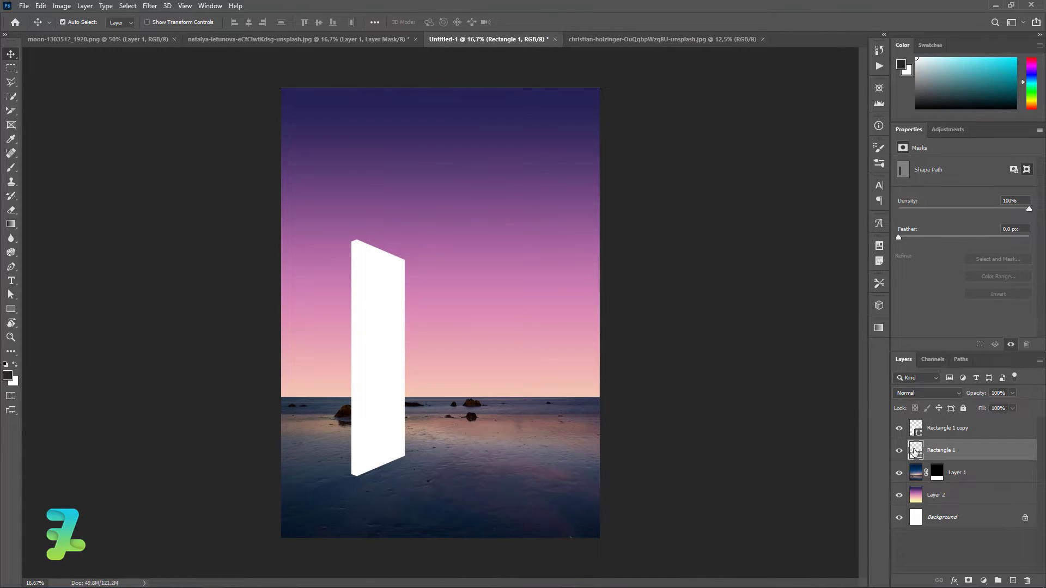
# Add Layer 3 clipped to the monolith's side strip and shade it with a gradient
pyautogui.click(920, 502)
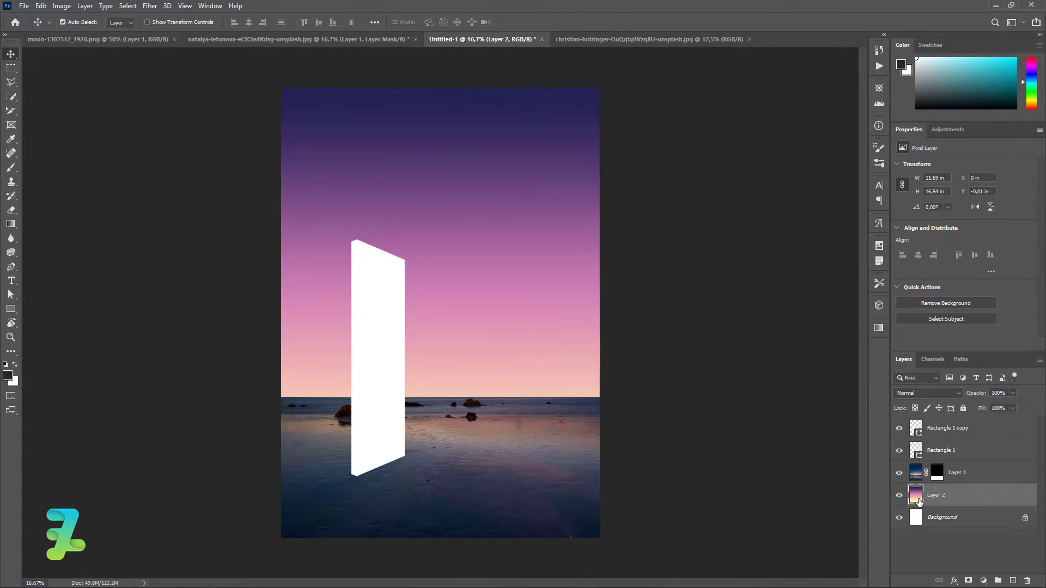
pyautogui.click(924, 452)
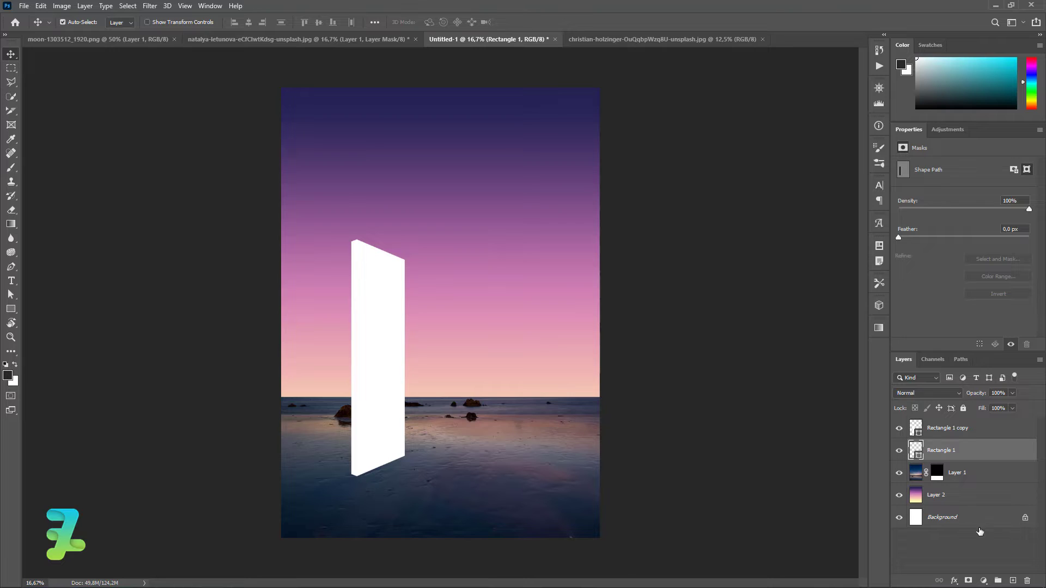
pyautogui.click(1004, 542)
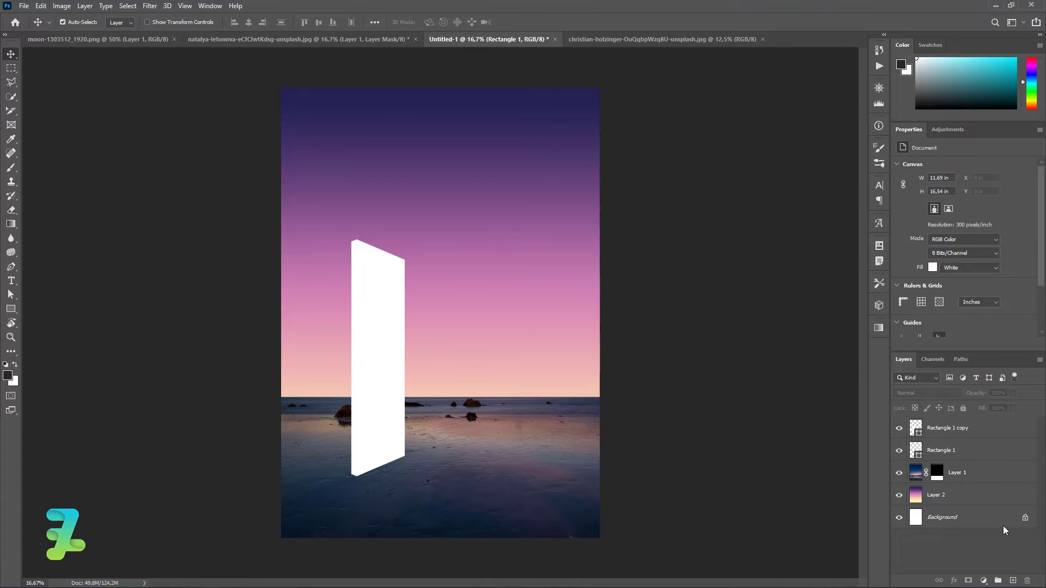
pyautogui.click(1013, 581)
pyautogui.rightClick(972, 452)
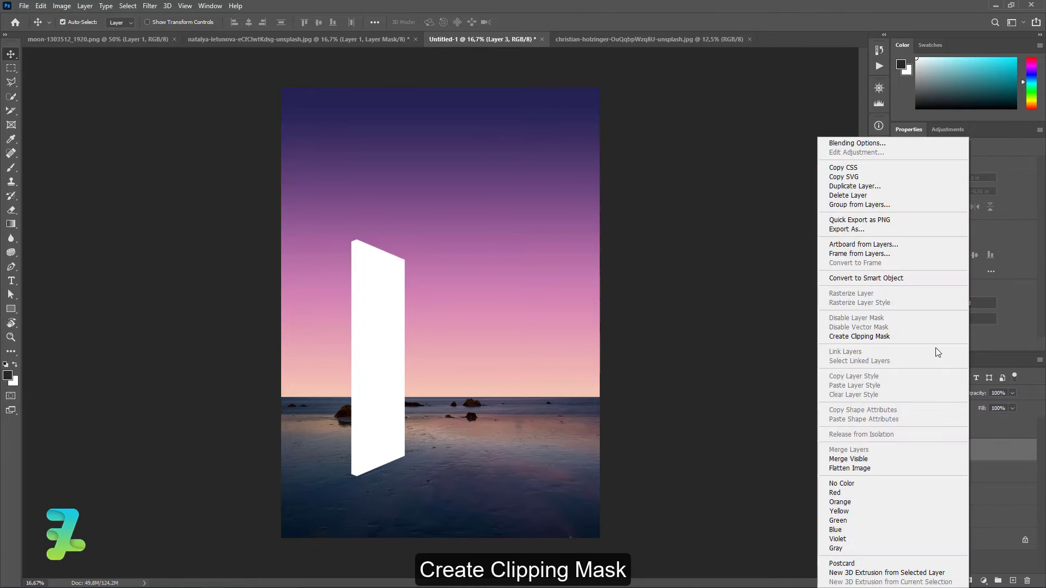
pyautogui.click(893, 336)
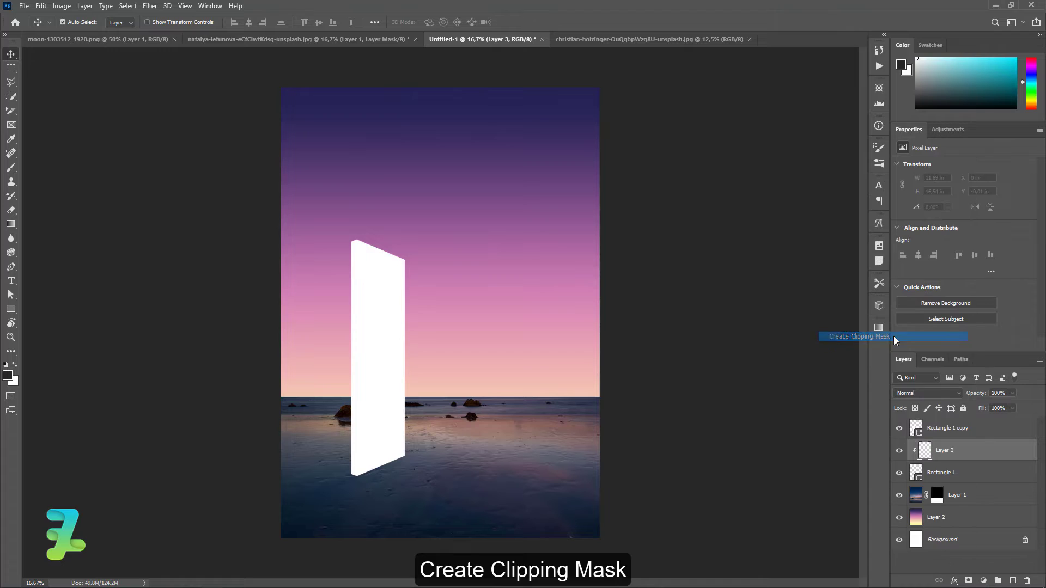
pyautogui.click(12, 224)
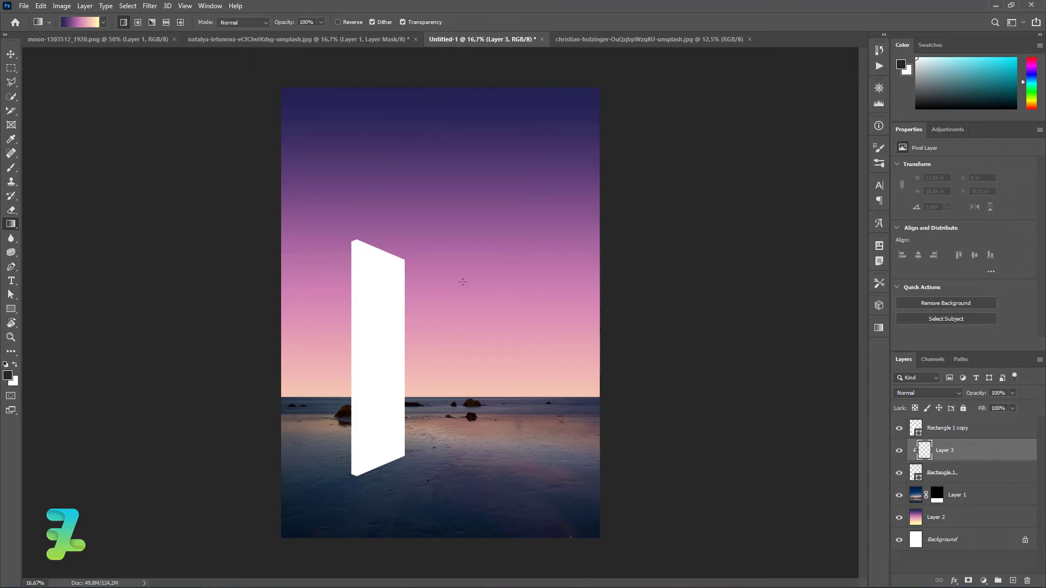
pyautogui.moveTo(428, 246); pyautogui.dragTo(312, 426)
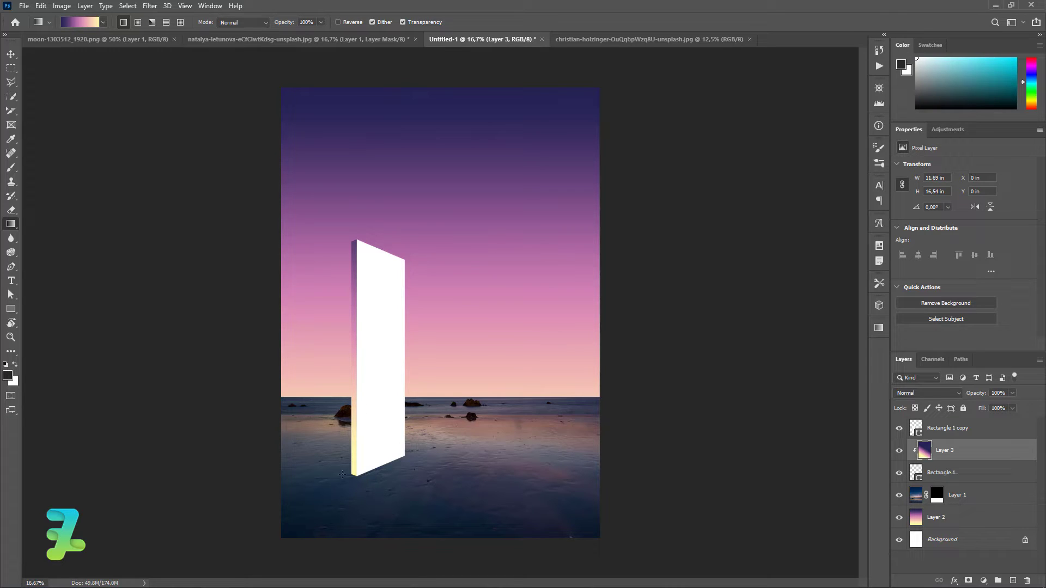
# Add Layer 4 clipped to the front face and fill it with a purple-to-yellow gradient
pyautogui.click(957, 433)
pyautogui.click(1012, 580)
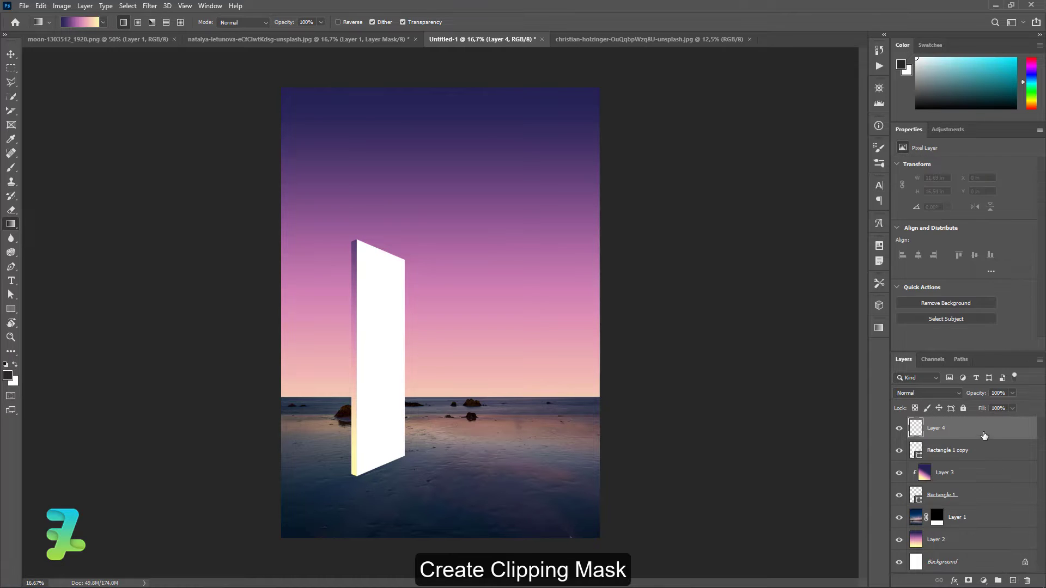
pyautogui.rightClick(970, 428)
pyautogui.click(859, 336)
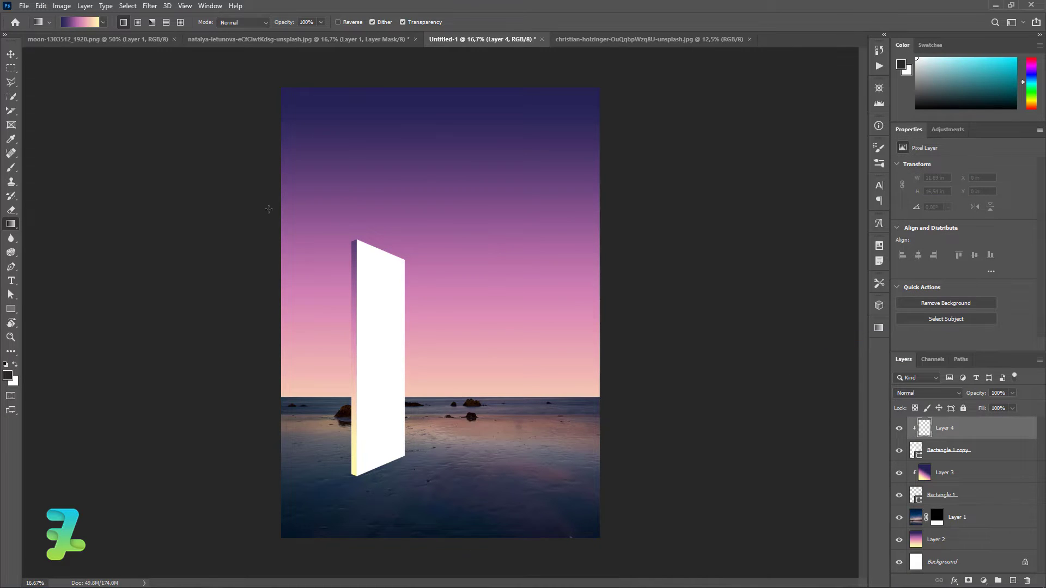
pyautogui.moveTo(405, 402); pyautogui.dragTo(435, 459)
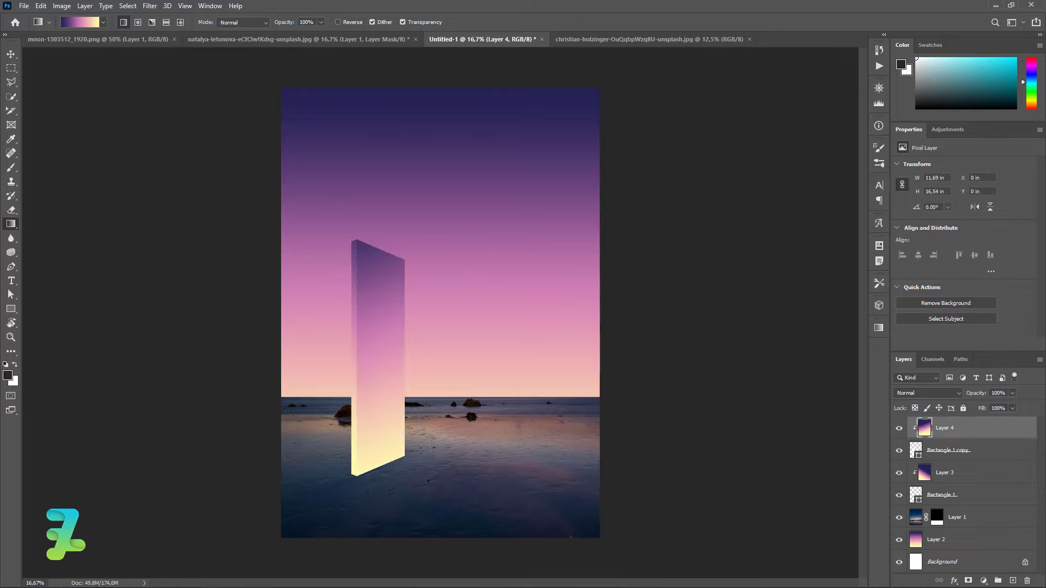
pyautogui.moveTo(264, 201); pyautogui.dragTo(495, 529)
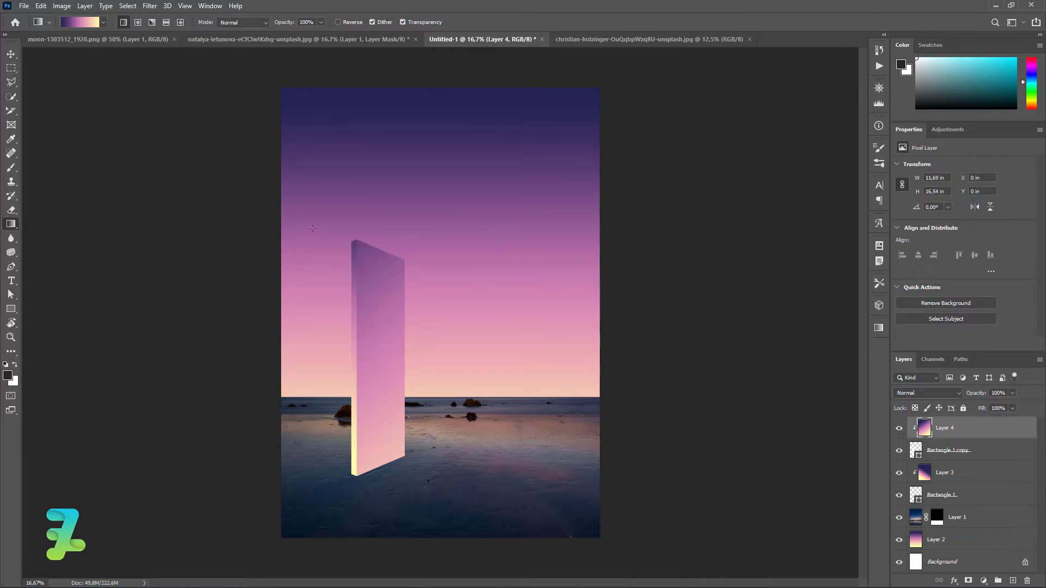
pyautogui.moveTo(440, 463); pyautogui.dragTo(505, 482)
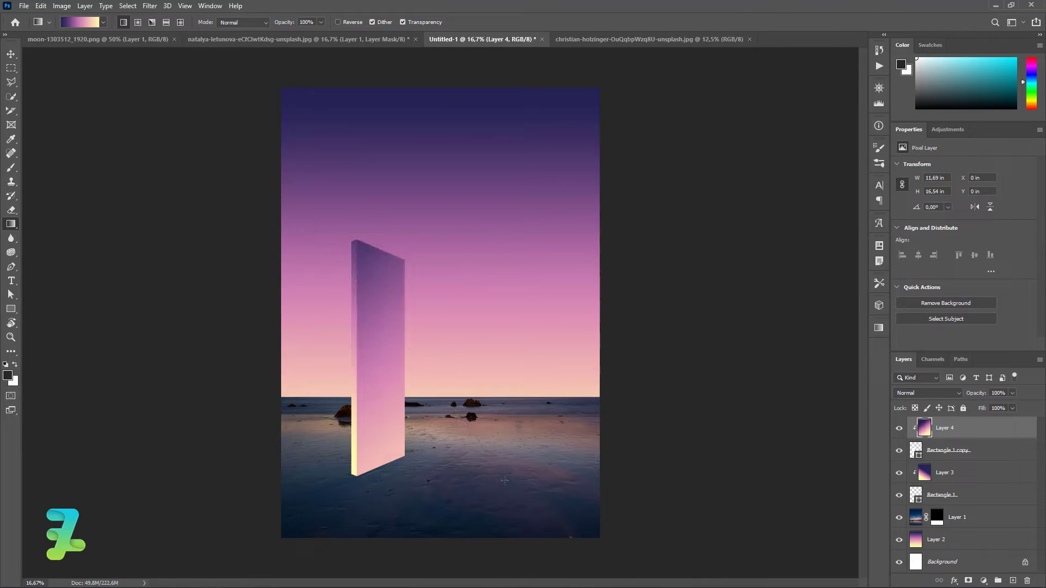
pyautogui.moveTo(332, 213); pyautogui.dragTo(404, 452)
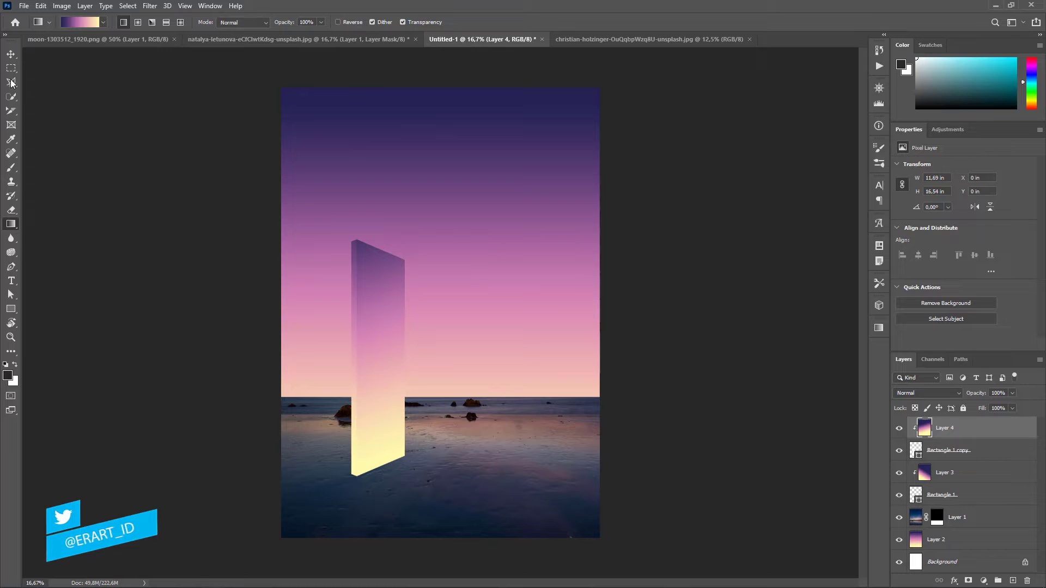
# Group the monolith layers, Layer 4 through Rectangle 1, into Group 1
pyautogui.click(11, 55)
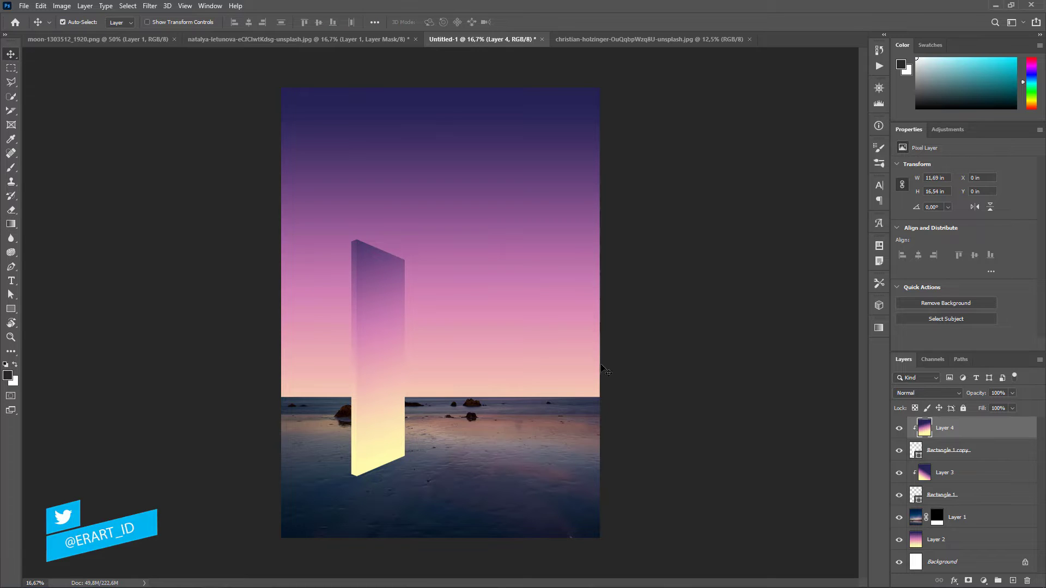
pyautogui.keyDown('shift'); pyautogui.click(969, 497); pyautogui.keyUp('shift')
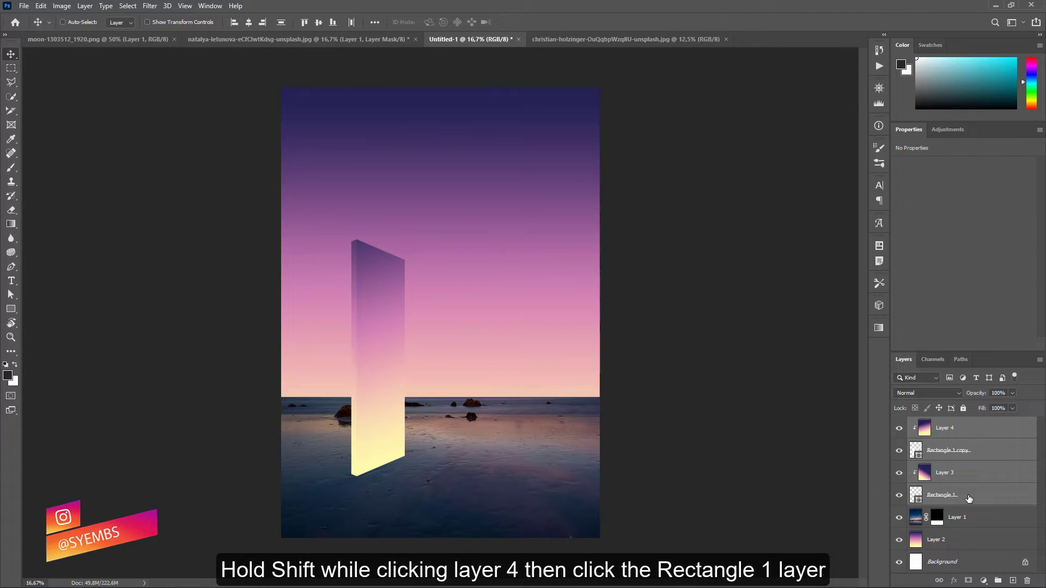
pyautogui.hotkey('ctrl', 'j')
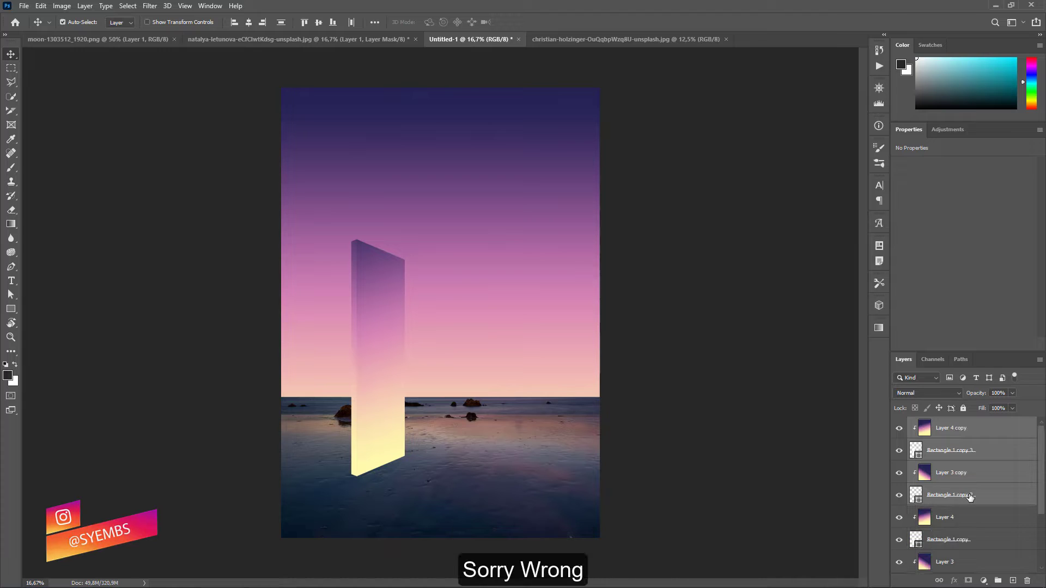
pyautogui.hotkey('ctrl', 'z')
pyautogui.hotkey('ctrl', 'g')
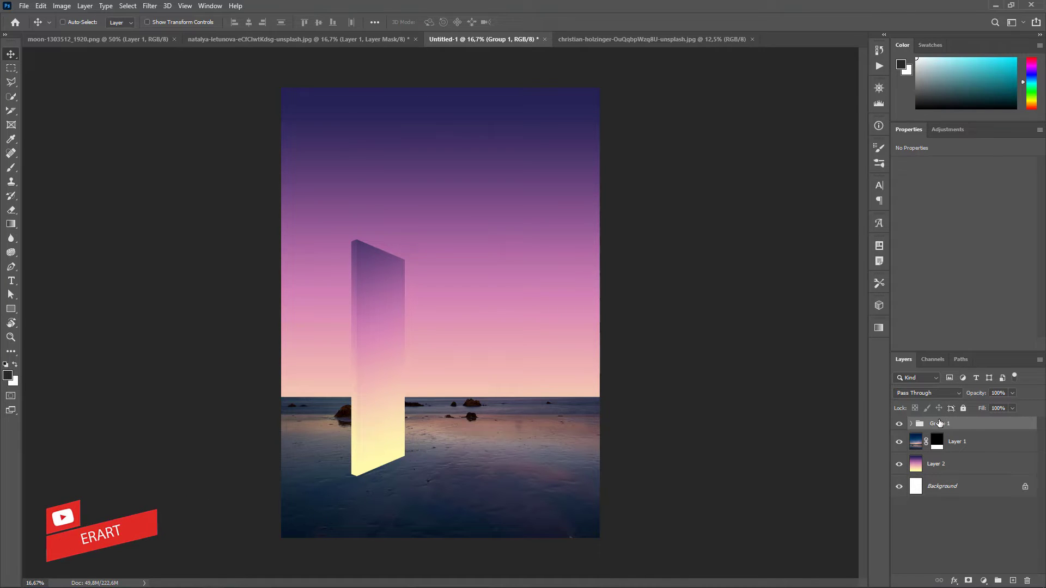
# Convert Group 1 into a smart object and duplicate it
pyautogui.rightClick(953, 426)
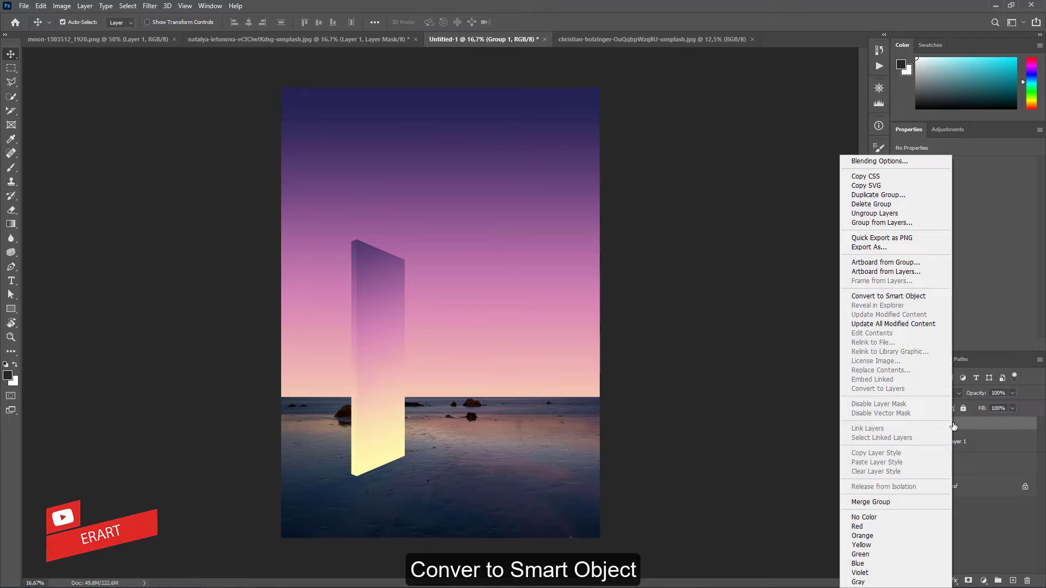
pyautogui.click(894, 295)
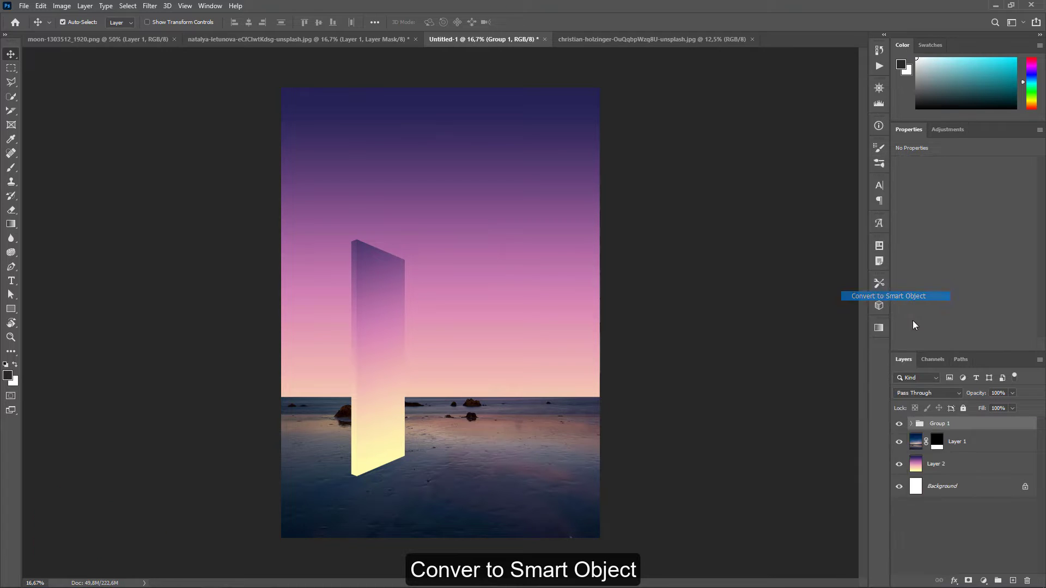
pyautogui.hotkey('ctrl', 'j')
# Scale the monolith copy to about 70%, set it behind the original at the left edge, and duplicate it
pyautogui.moveTo(387, 331); pyautogui.dragTo(338, 305)
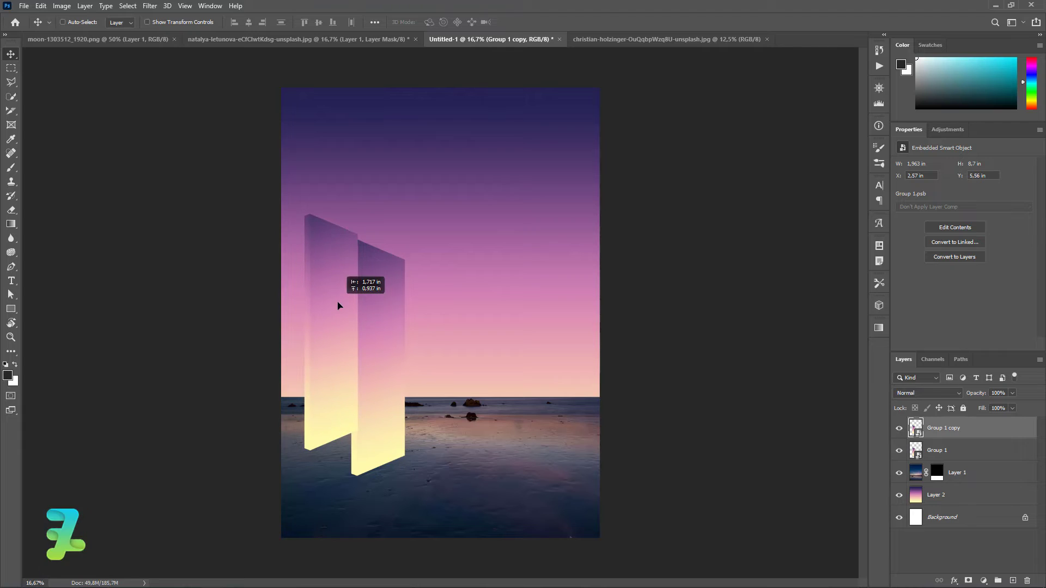
pyautogui.hotkey('ctrl', 't')
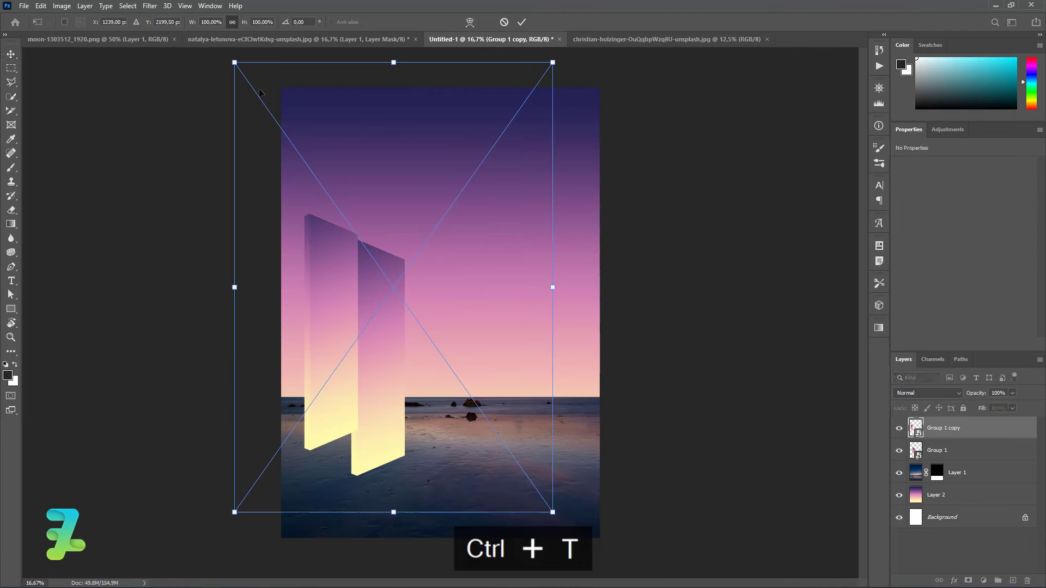
pyautogui.moveTo(234, 62); pyautogui.dragTo(282, 130)
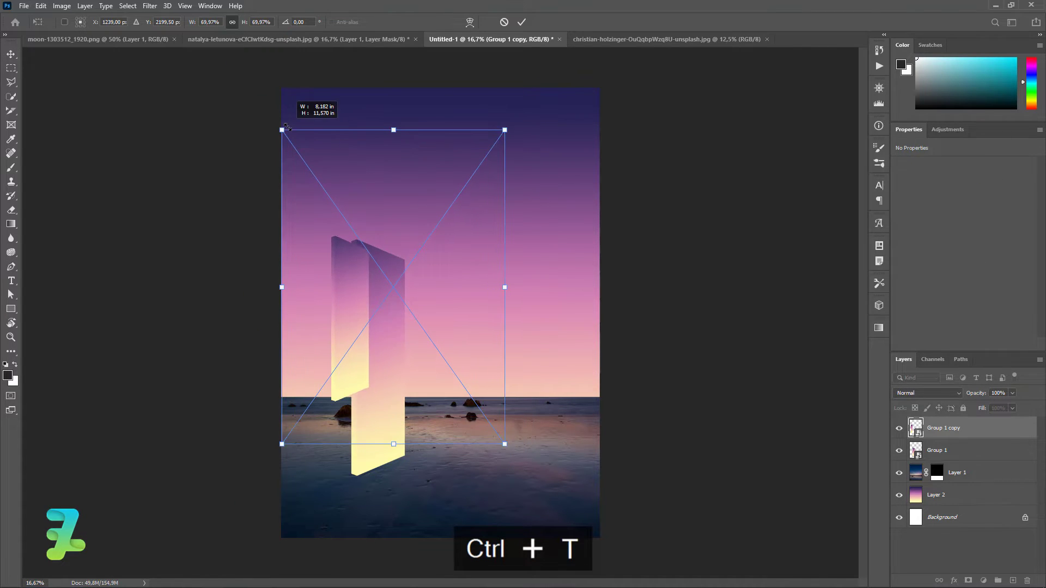
pyautogui.press('Return')
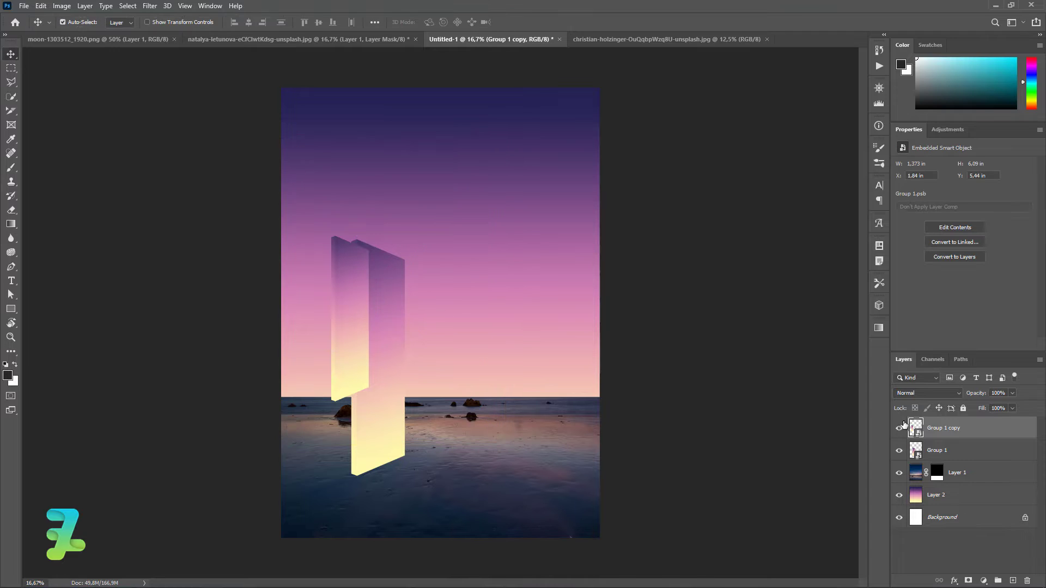
pyautogui.moveTo(916, 428); pyautogui.dragTo(937, 460)
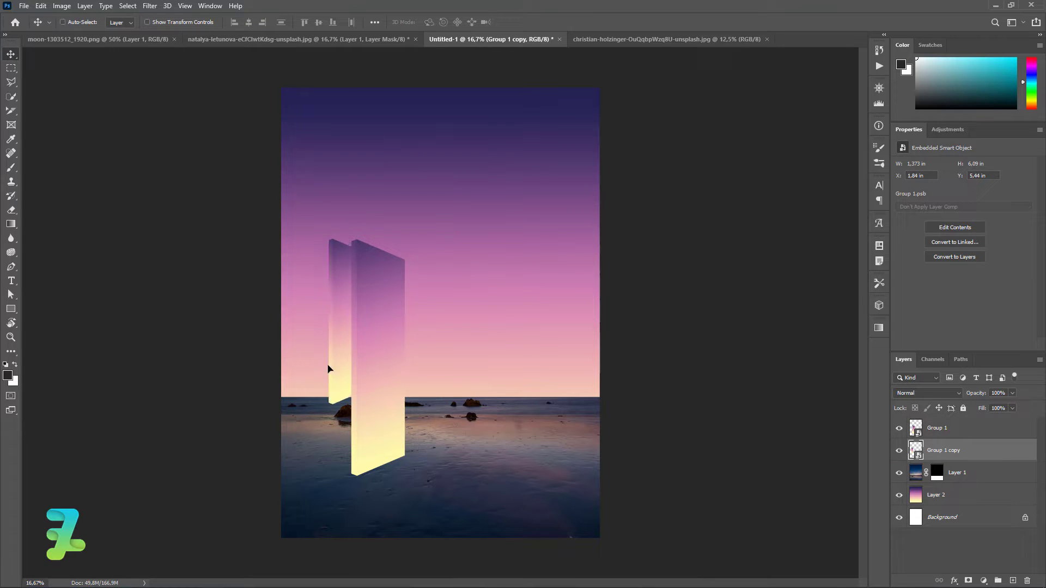
pyautogui.moveTo(328, 369); pyautogui.dragTo(276, 400)
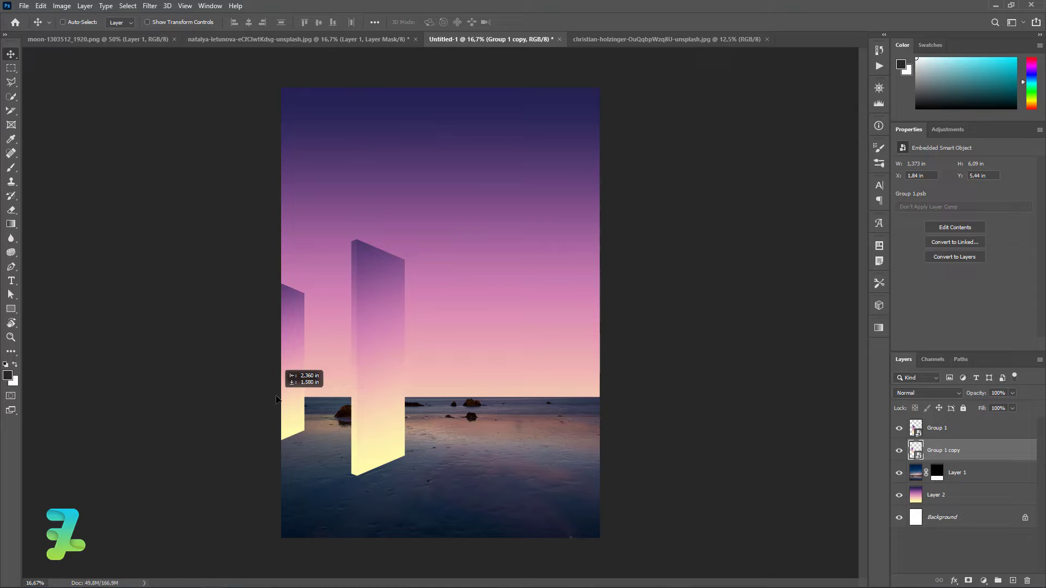
pyautogui.moveTo(276, 399); pyautogui.dragTo(273, 391)
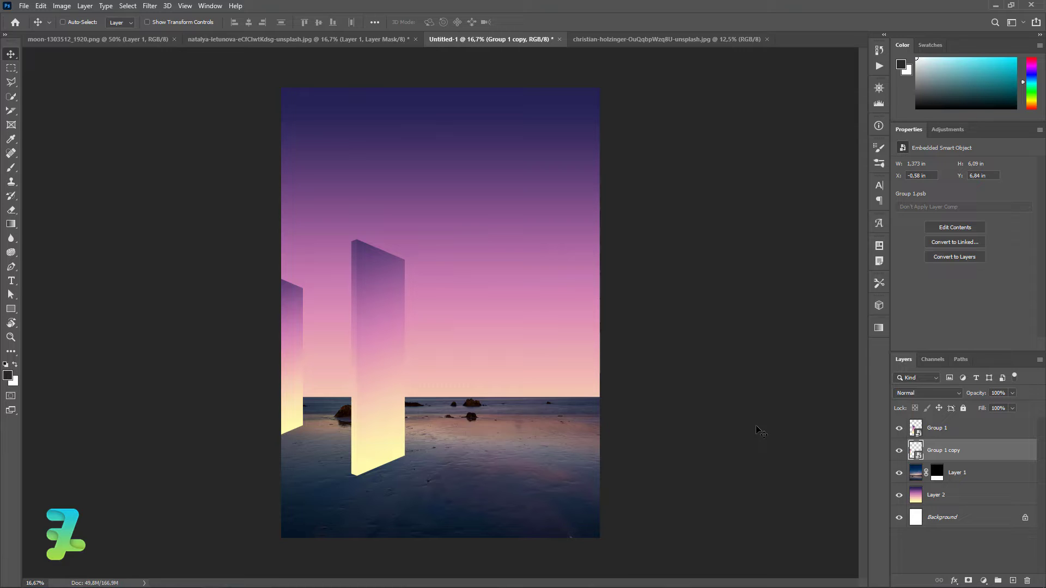
pyautogui.hotkey('ctrl', 'j')
pyautogui.moveTo(919, 454); pyautogui.dragTo(929, 481)
# Flip Group 1 copy 2 vertically and move it below the left pillar
pyautogui.click(41, 6)
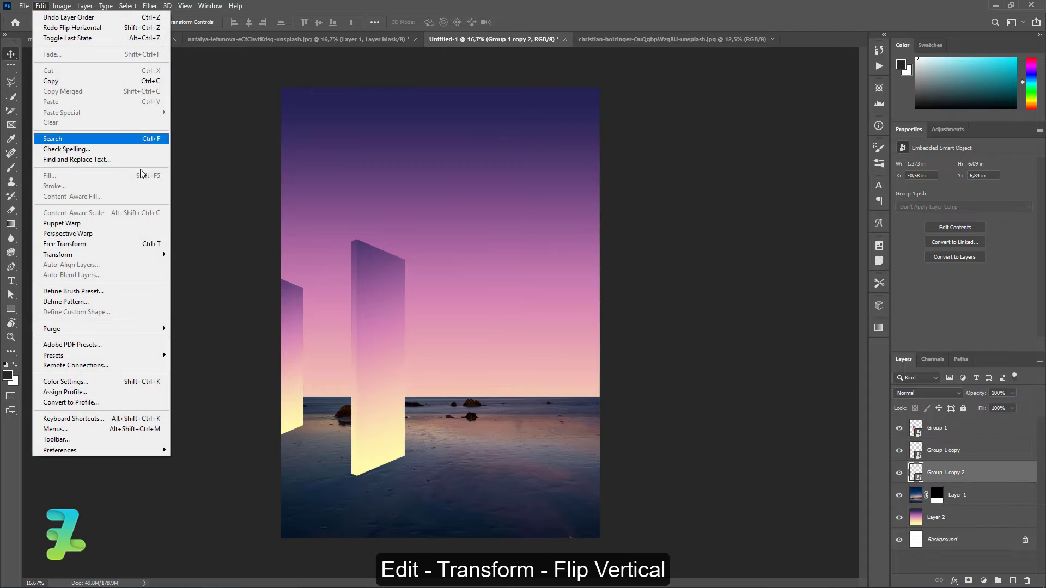
pyautogui.click(202, 432)
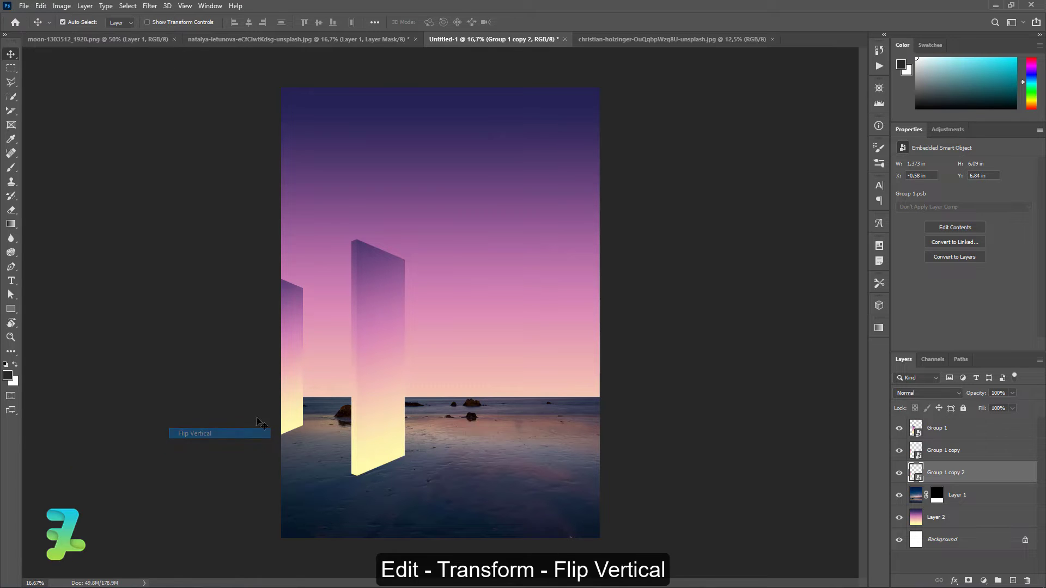
pyautogui.moveTo(292, 381); pyautogui.dragTo(299, 520)
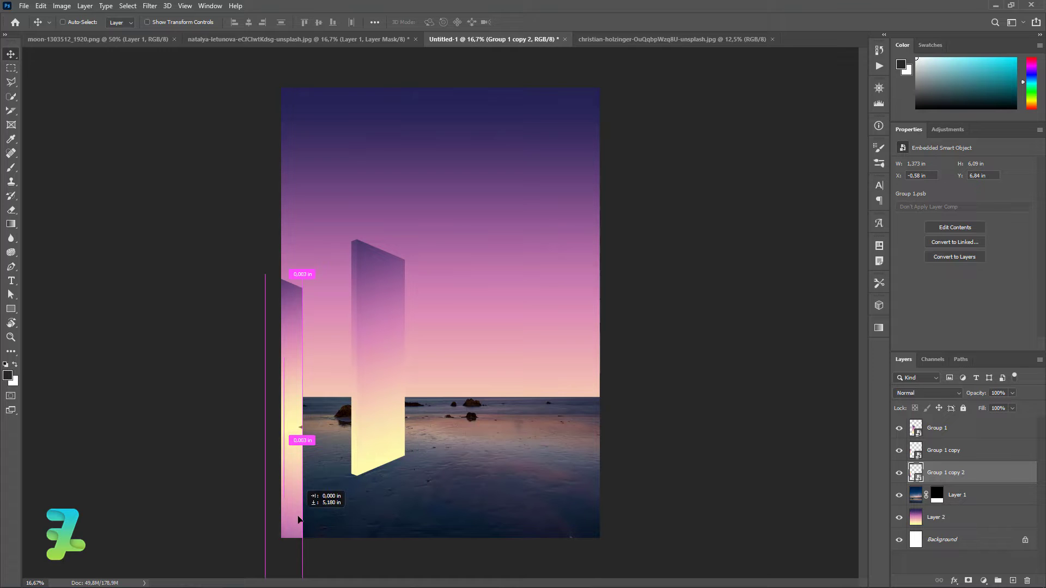
pyautogui.moveTo(299, 524); pyautogui.dragTo(305, 511)
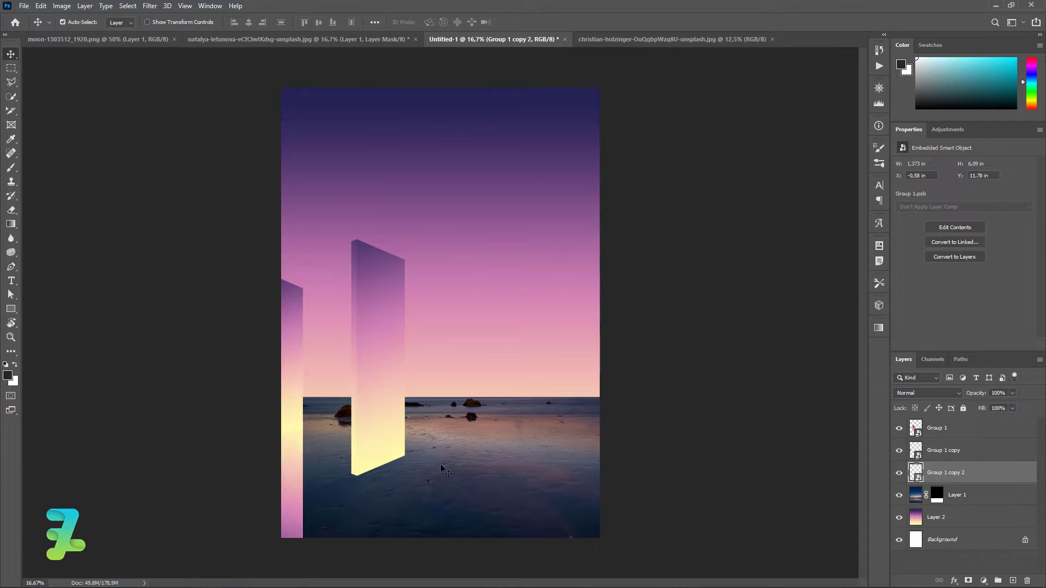
# Apply a 66.8 px Gaussian Blur to the reflection and set its opacity to 33%
pyautogui.click(151, 6)
pyautogui.moveTo(156, 129)
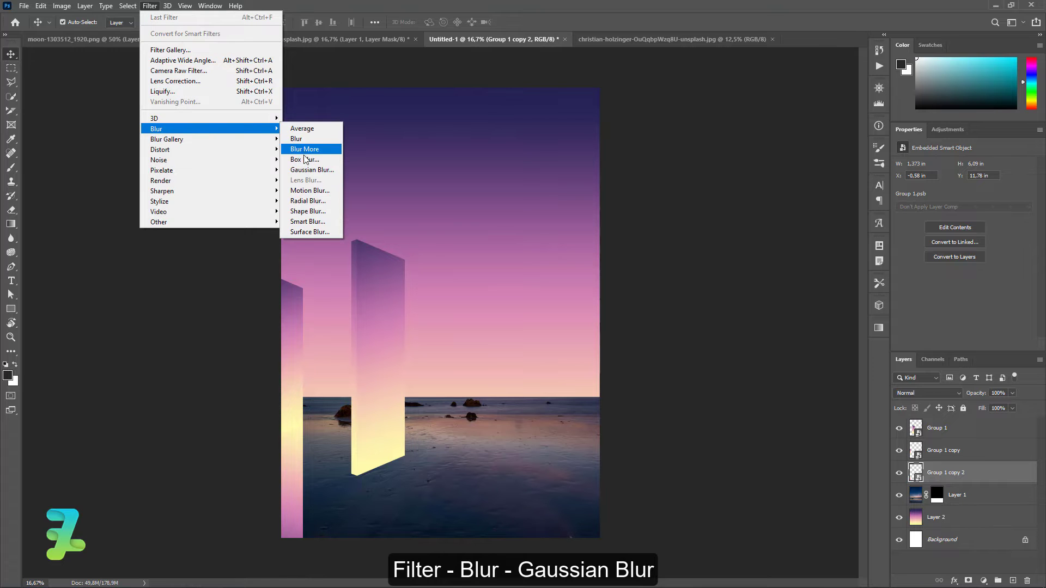
pyautogui.click(312, 169)
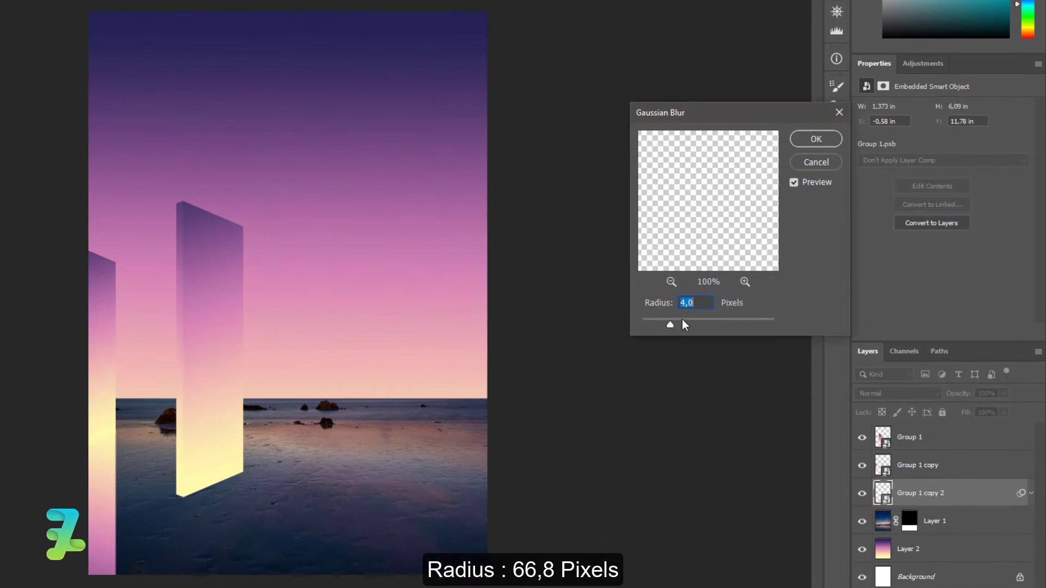
pyautogui.moveTo(683, 327); pyautogui.dragTo(718, 326)
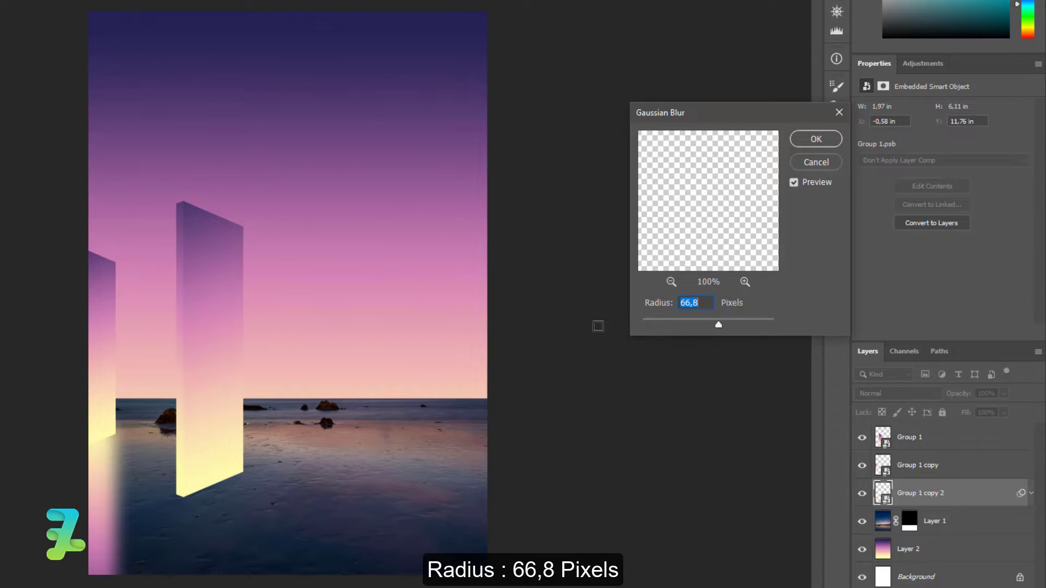
pyautogui.click(801, 142)
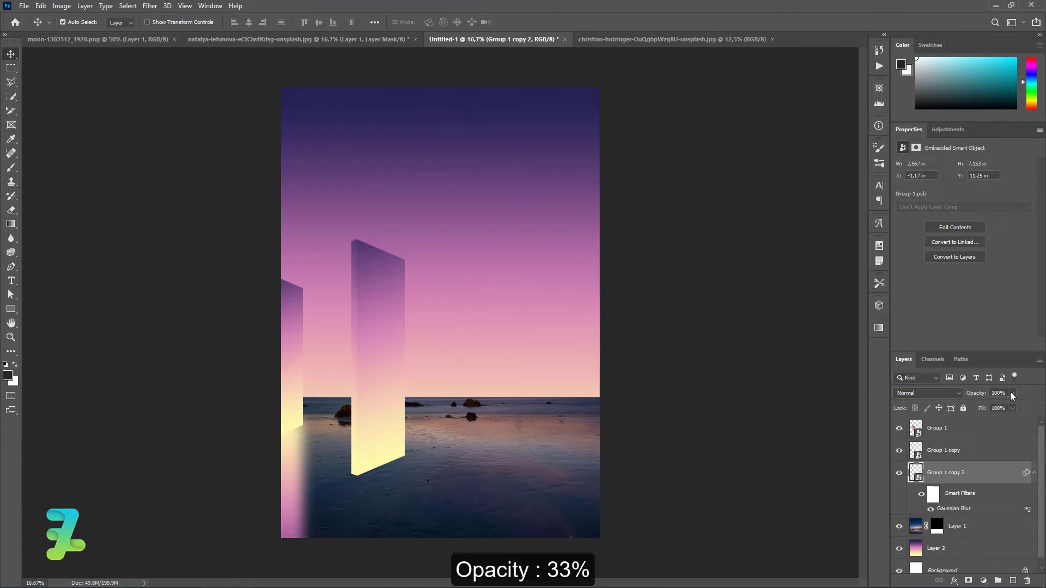
pyautogui.moveTo(1001, 407); pyautogui.dragTo(978, 409)
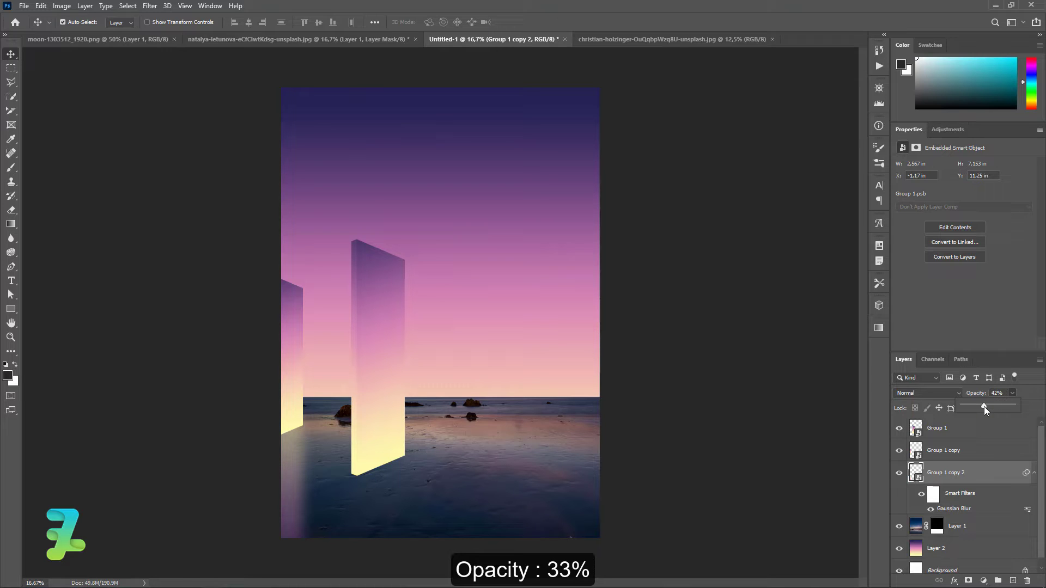
pyautogui.moveTo(980, 407); pyautogui.dragTo(979, 407)
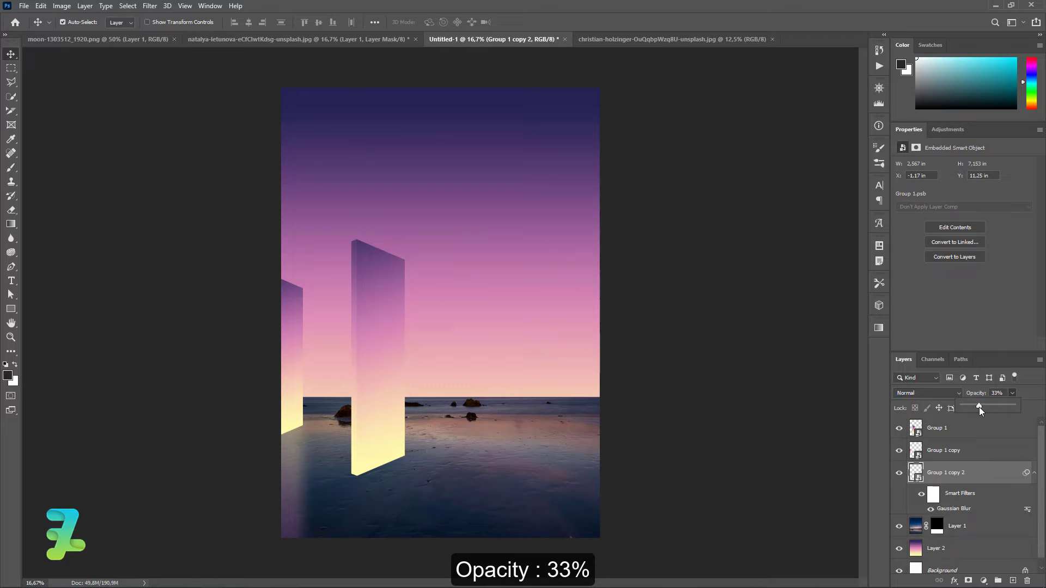
# Duplicate Group 1 as Group 1 copy 3, flip it vertically and horizontally, and align it below the monolith
pyautogui.click(961, 433)
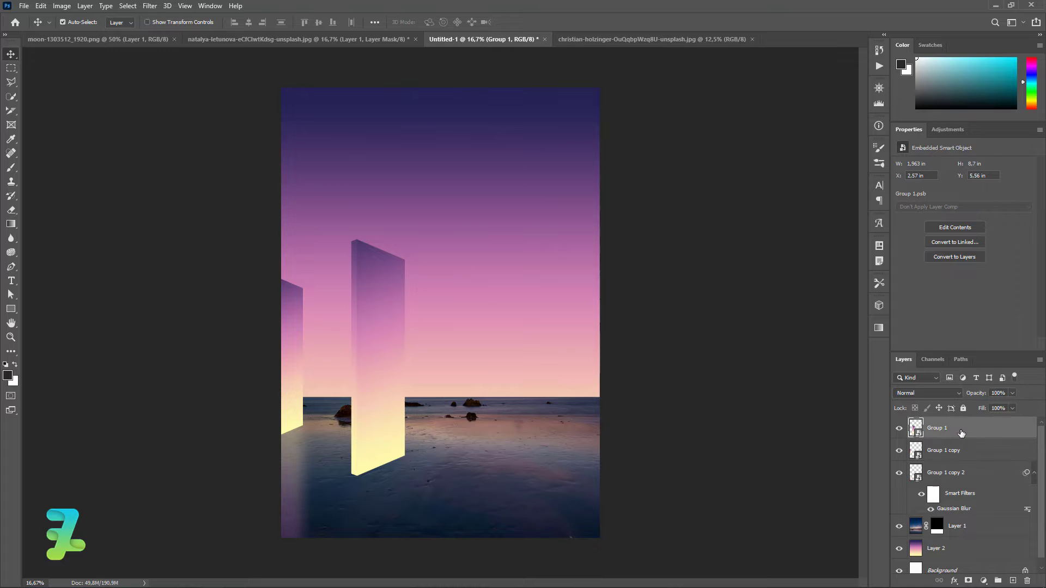
pyautogui.hotkey('ctrl', 'j')
pyautogui.moveTo(918, 433); pyautogui.dragTo(930, 458)
pyautogui.click(41, 7)
pyautogui.moveTo(57, 254)
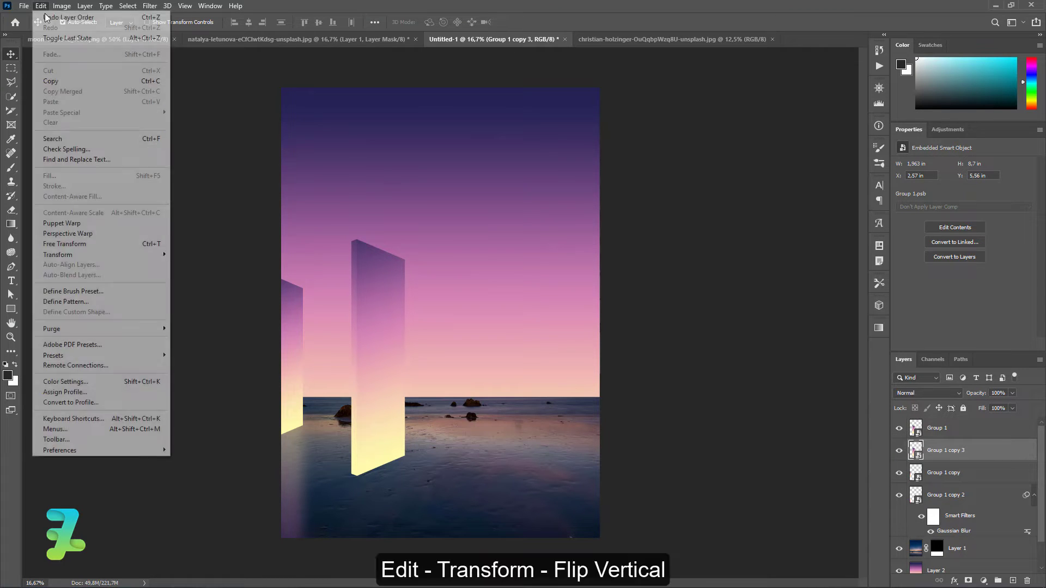
pyautogui.click(202, 434)
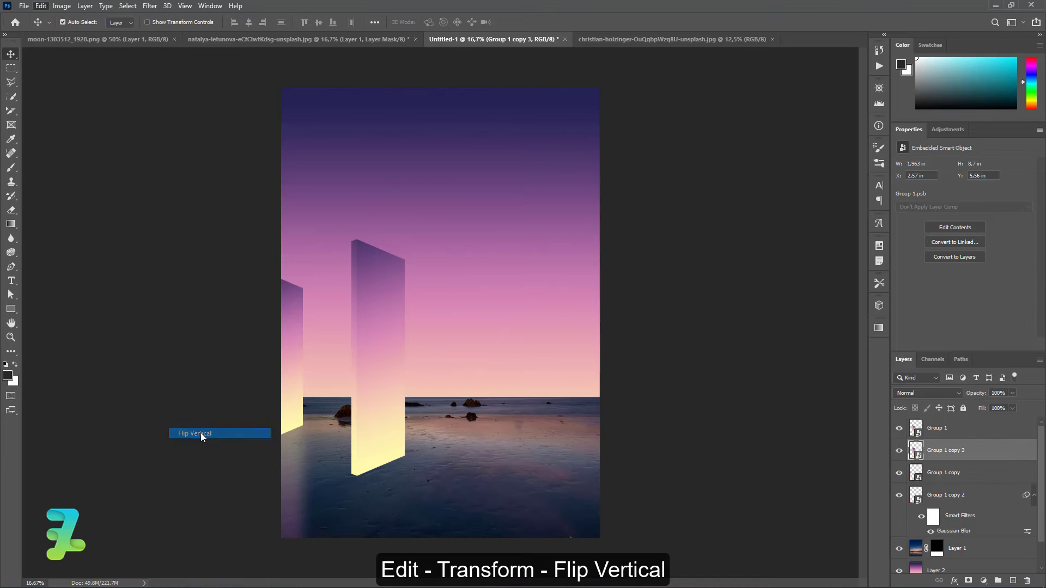
pyautogui.moveTo(370, 313); pyautogui.dragTo(392, 538)
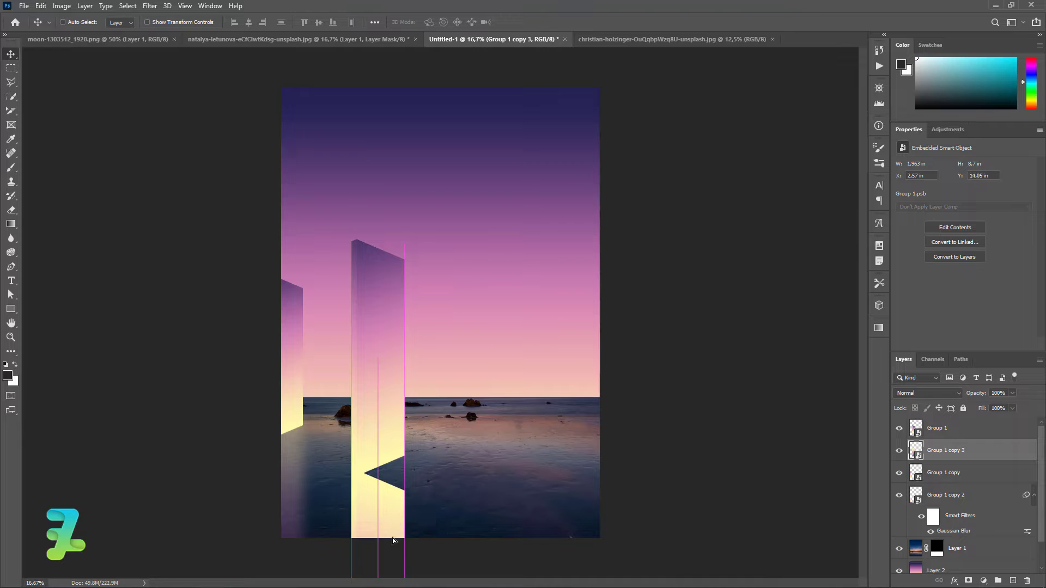
pyautogui.click(41, 6)
pyautogui.moveTo(98, 254)
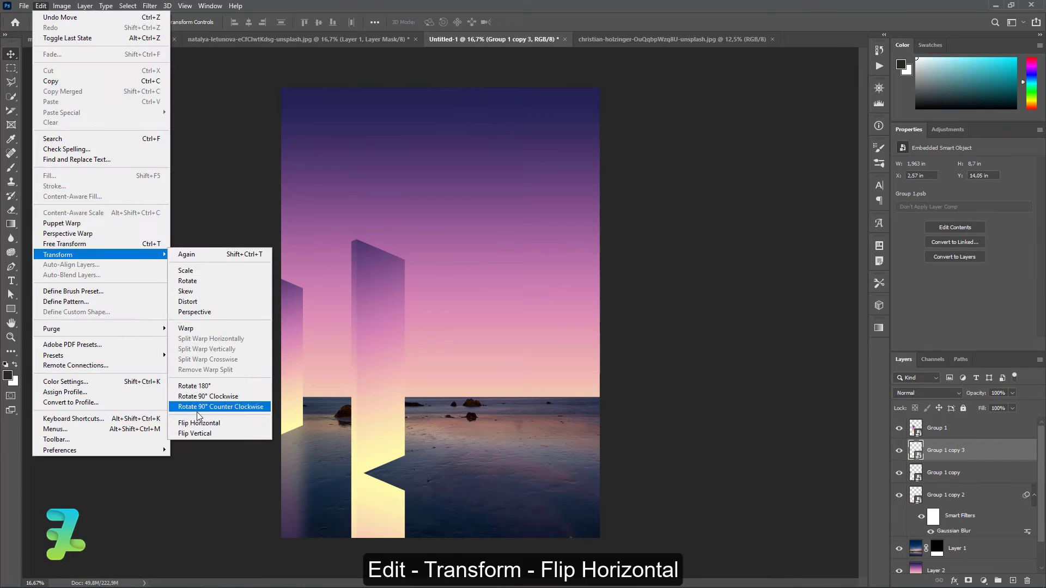
pyautogui.click(203, 420)
pyautogui.moveTo(397, 508); pyautogui.dragTo(394, 484)
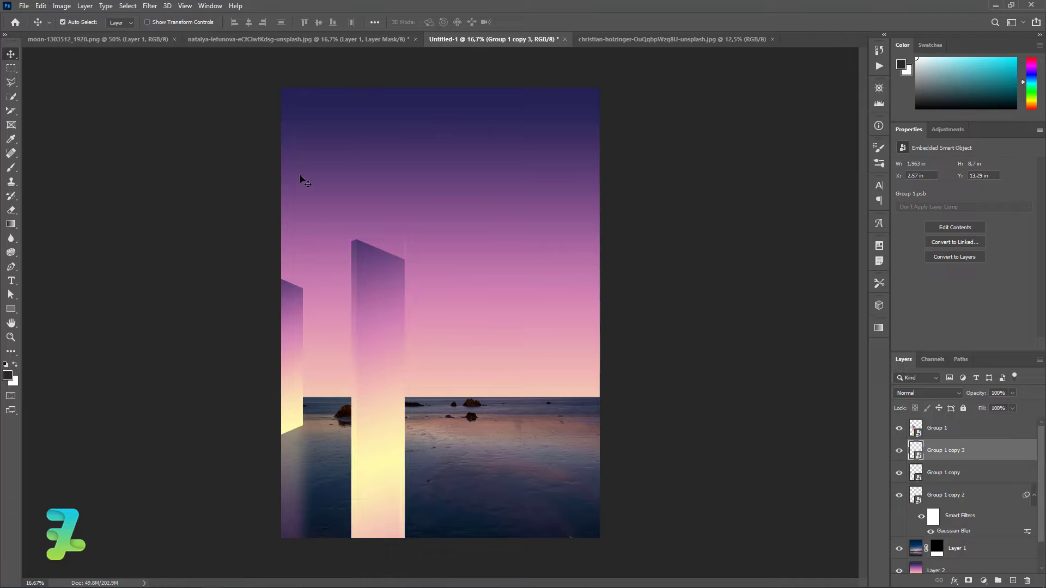
# Apply a Gaussian Blur to the reflection and lower its opacity to 9%
pyautogui.click(149, 6)
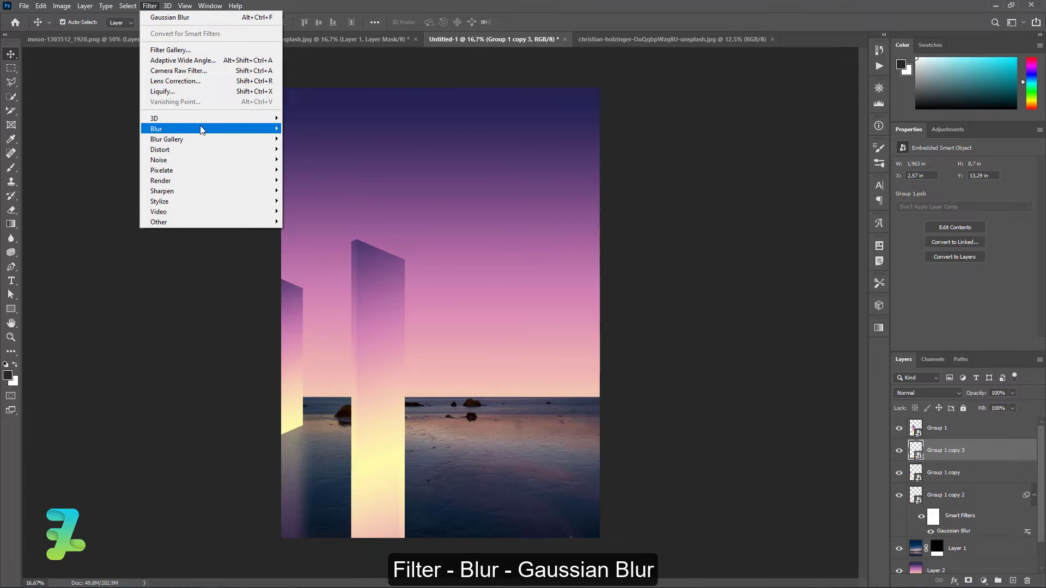
pyautogui.click(305, 172)
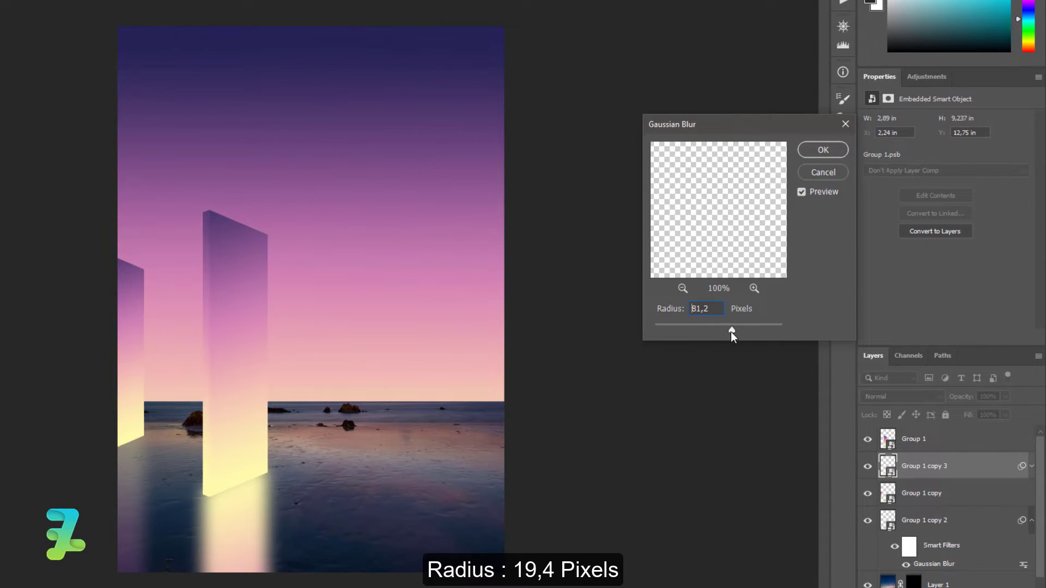
pyautogui.moveTo(733, 331); pyautogui.dragTo(735, 330)
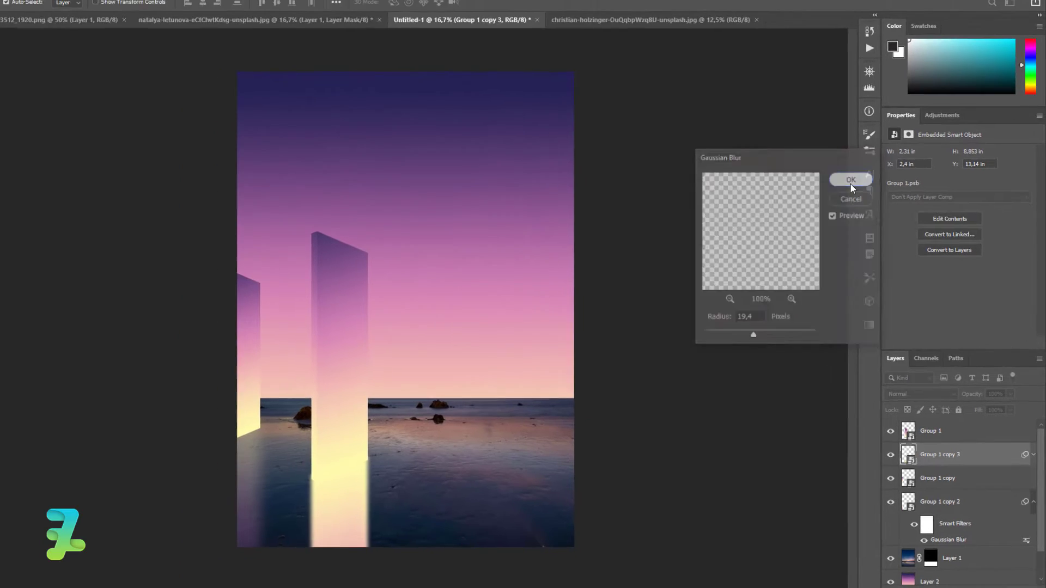
pyautogui.click(823, 156)
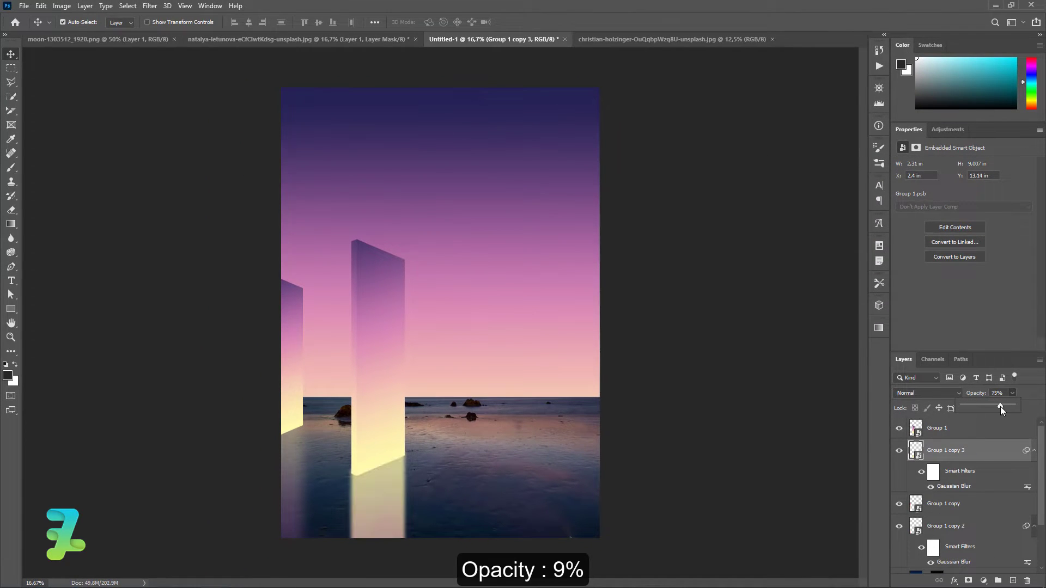
pyautogui.moveTo(1000, 406)
pyautogui.mouseDown()
pyautogui.moveTo(960, 399)
pyautogui.moveTo(968, 397)
pyautogui.mouseUp()
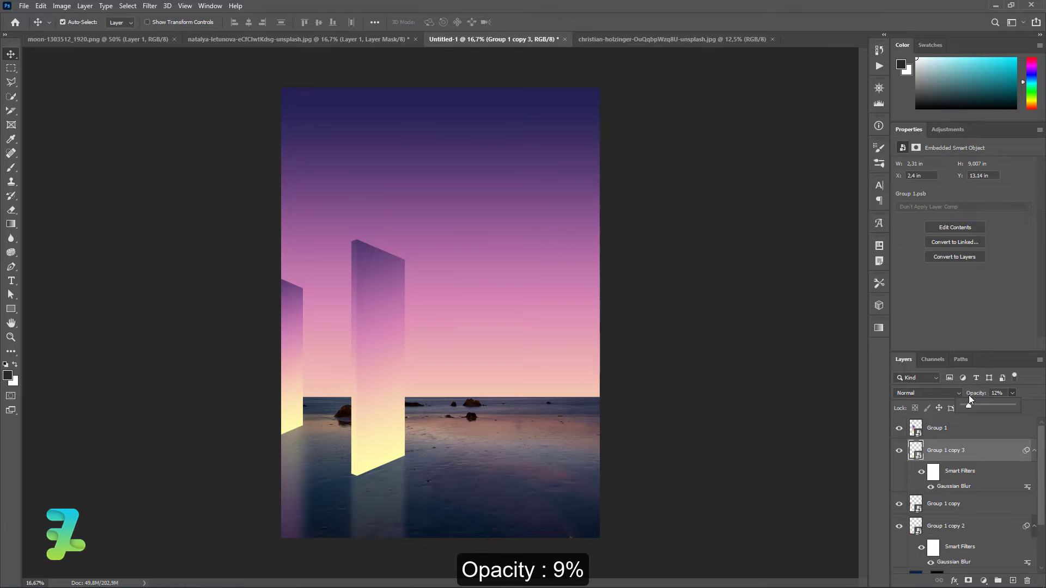
pyautogui.moveTo(962, 395); pyautogui.dragTo(966, 393)
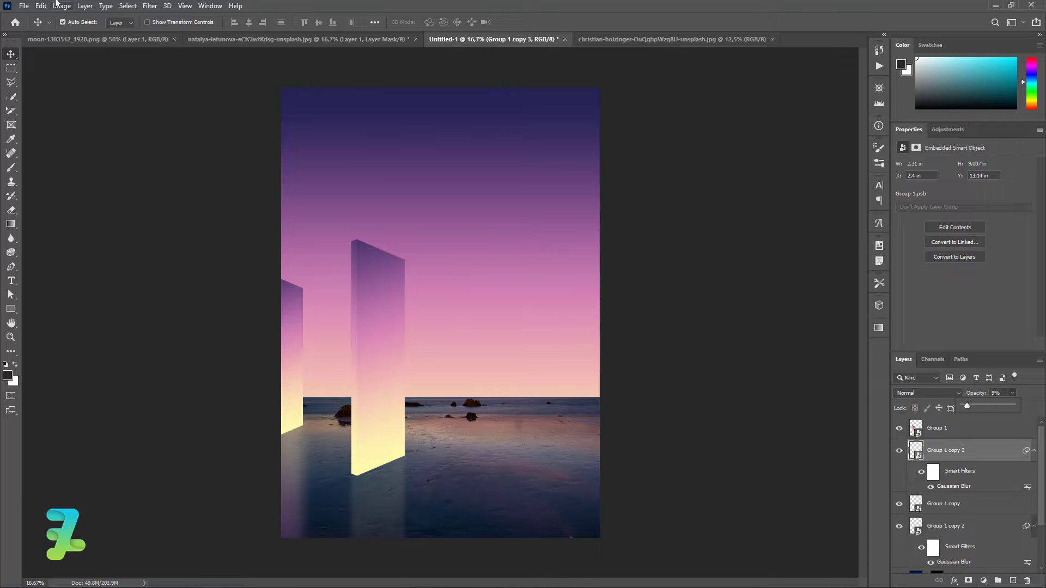
# Add a second 45.6 px Gaussian Blur and raise the reflection's opacity to 23%
pyautogui.click(155, 9)
pyautogui.moveTo(156, 129)
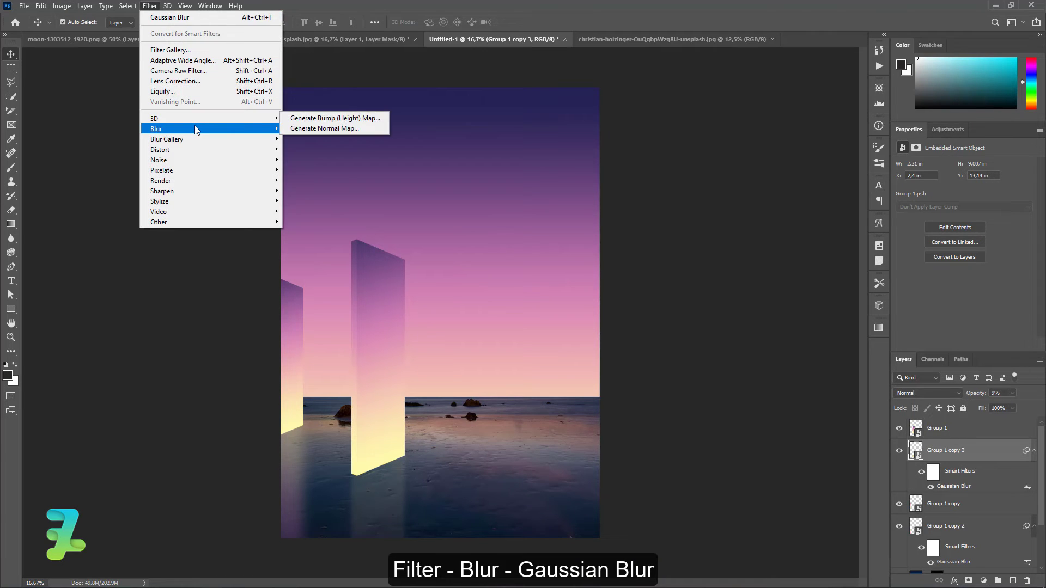
pyautogui.click(311, 169)
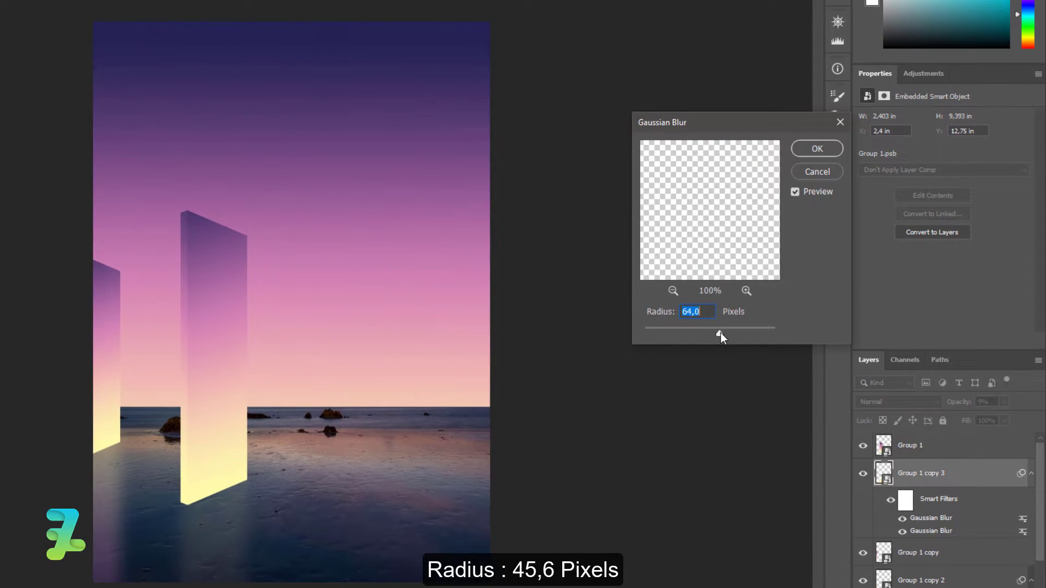
pyautogui.moveTo(720, 332); pyautogui.dragTo(715, 334)
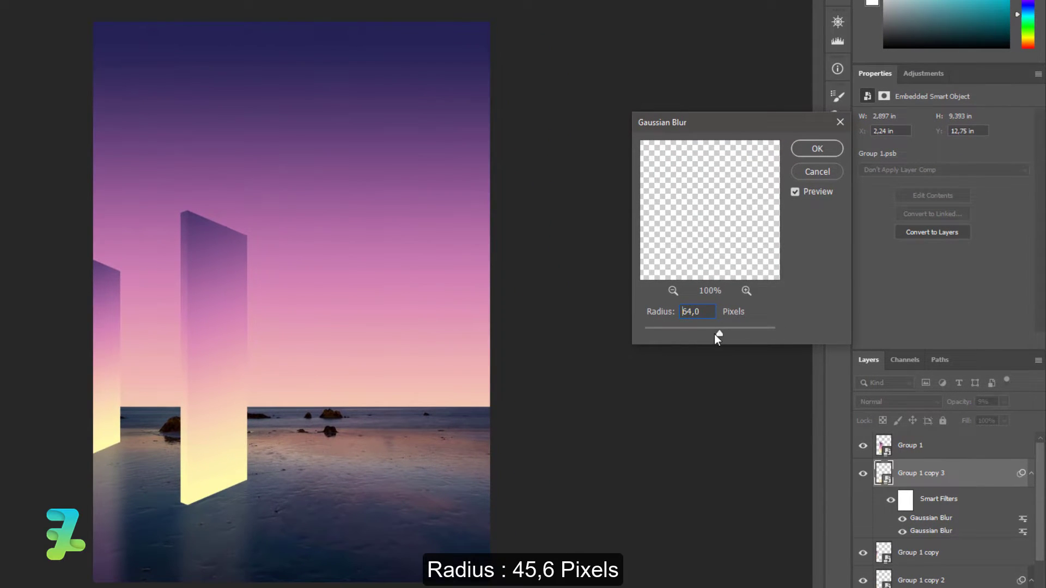
pyautogui.click(801, 150)
pyautogui.click(1013, 394)
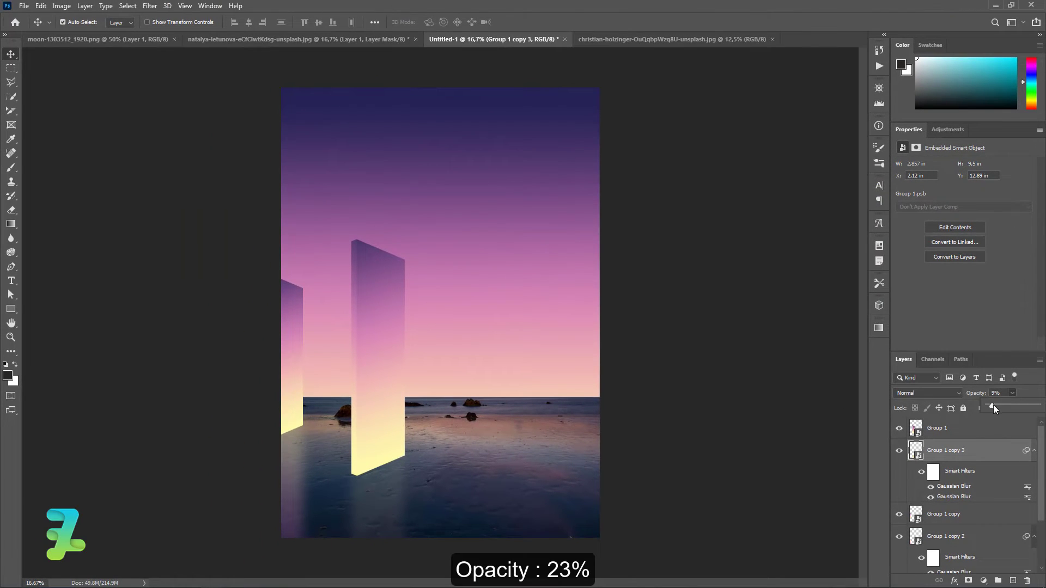
pyautogui.moveTo(992, 409); pyautogui.dragTo(1000, 408)
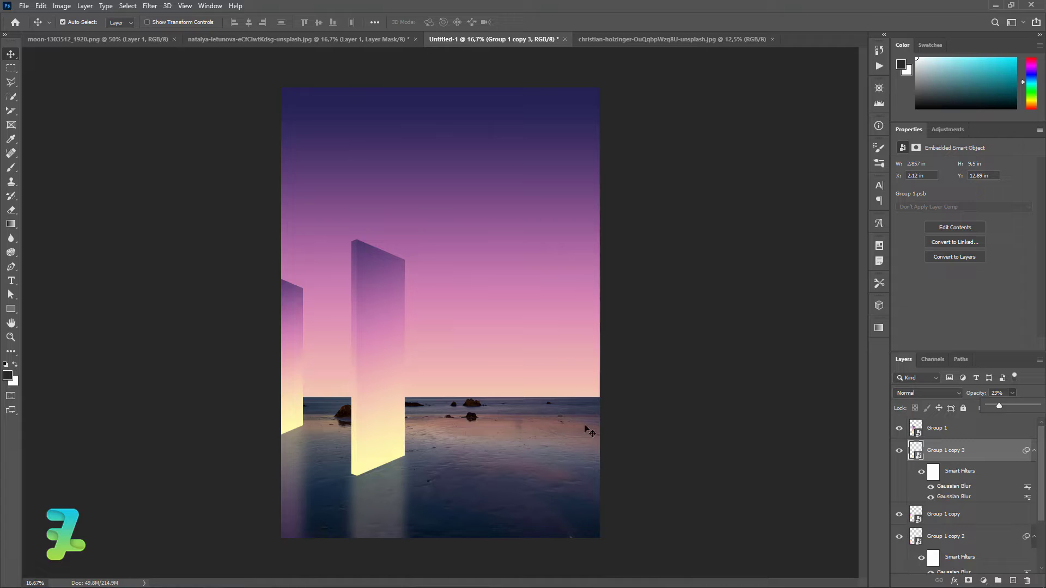
# Group Group 1 through Group 1 copy 2 into Group 2
pyautogui.click(975, 429)
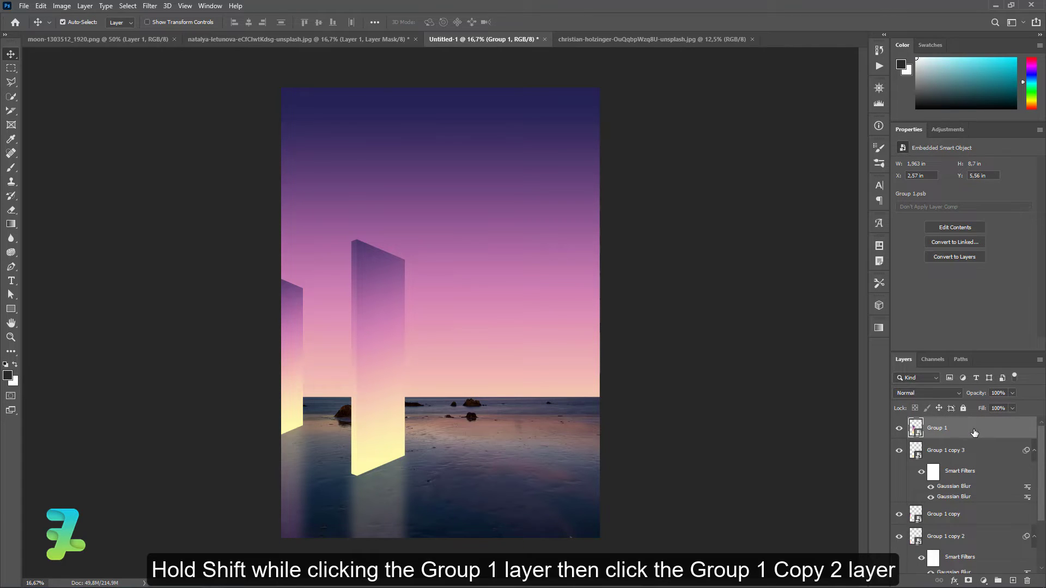
pyautogui.moveTo(1043, 443); pyautogui.dragTo(1043, 476)
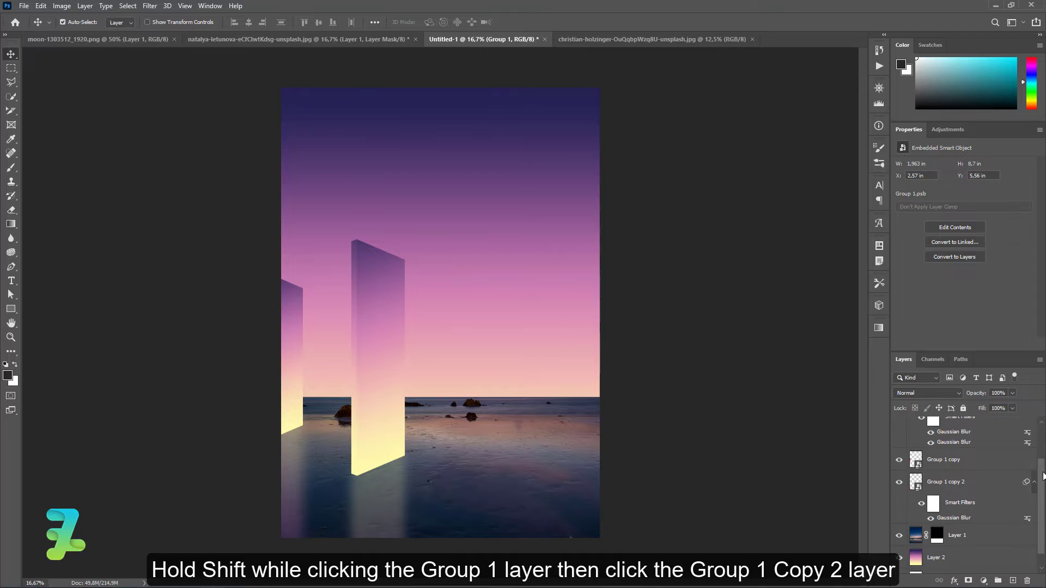
pyautogui.keyDown('shift'); pyautogui.click(971, 482); pyautogui.keyUp('shift')
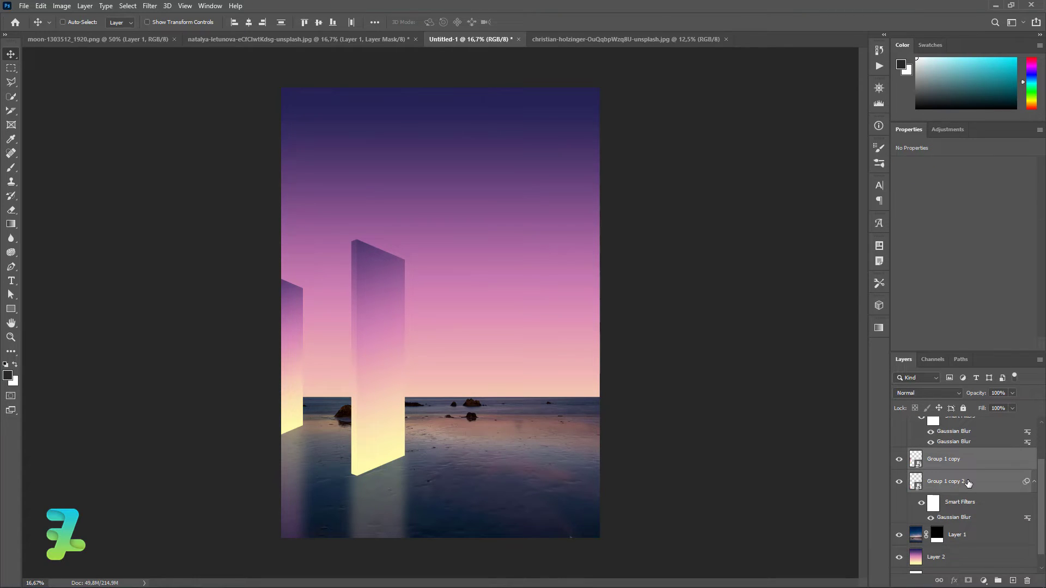
pyautogui.hotkey('ctrl', 'g')
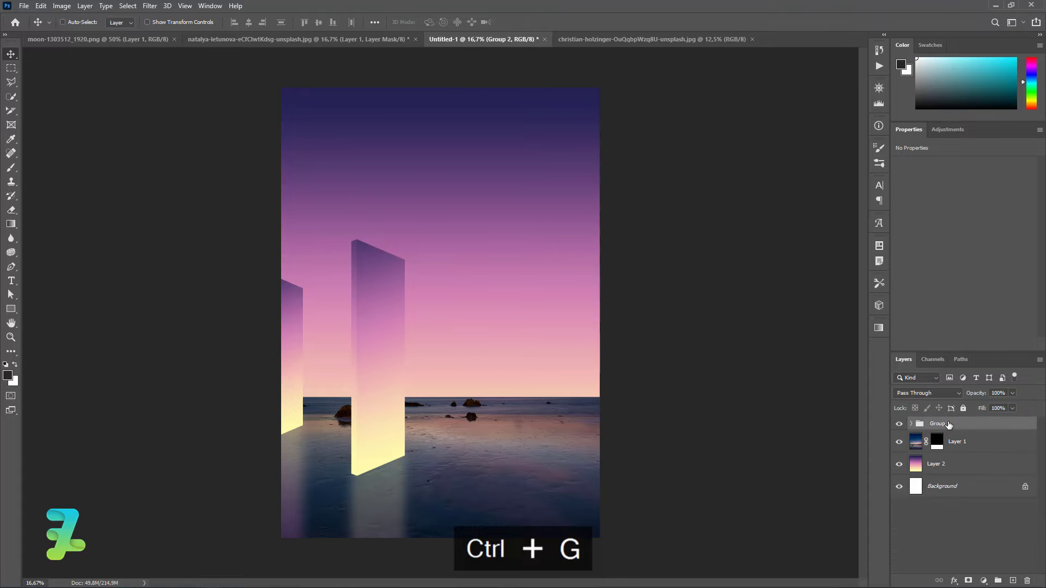
pyautogui.click(964, 447)
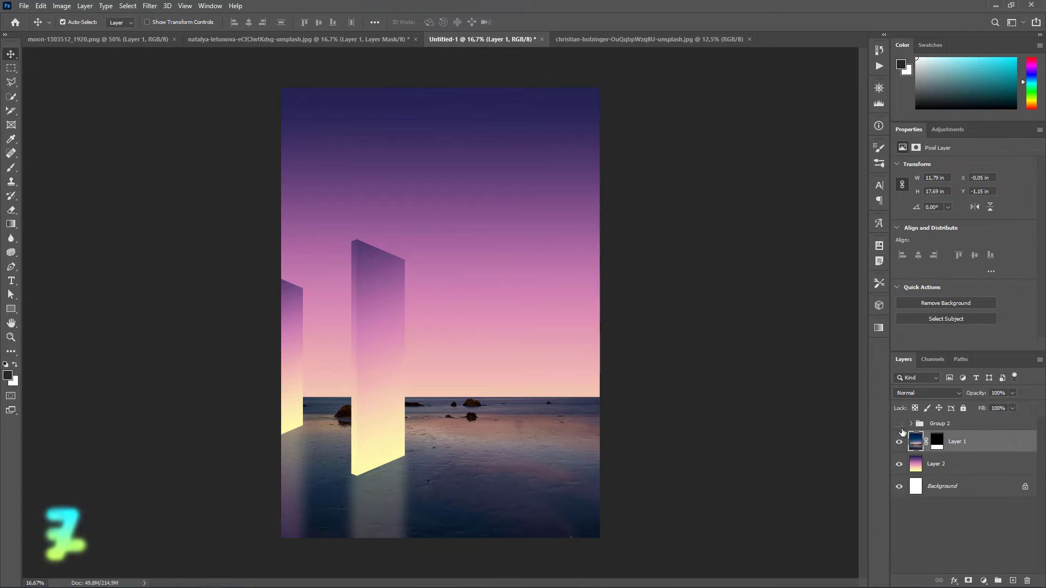
# Add a new layer above Layer 1 and set the foreground colour to pale pink #f4e9e9
pyautogui.click(898, 423)
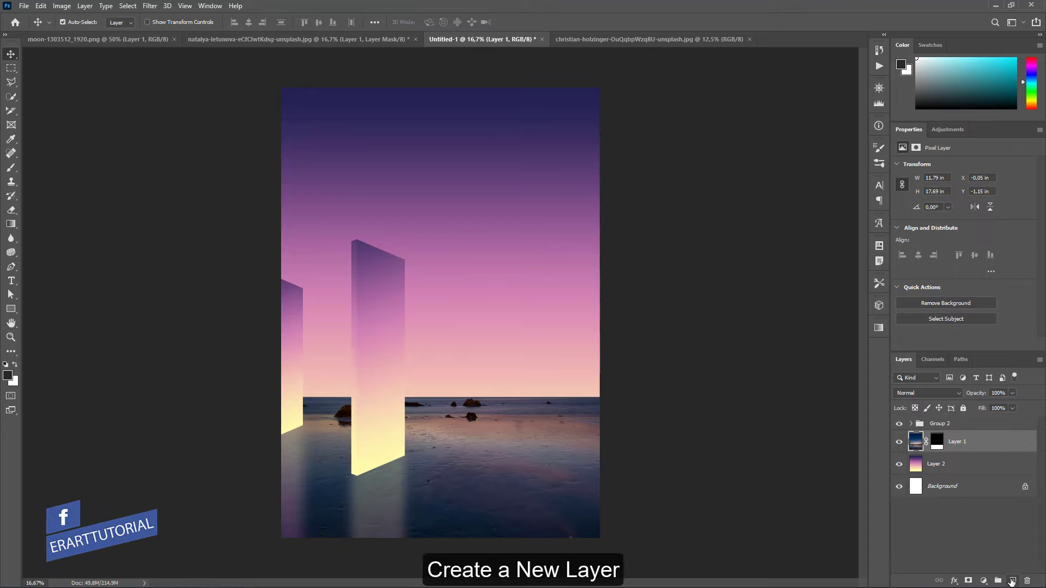
pyautogui.click(1013, 581)
pyautogui.click(8, 375)
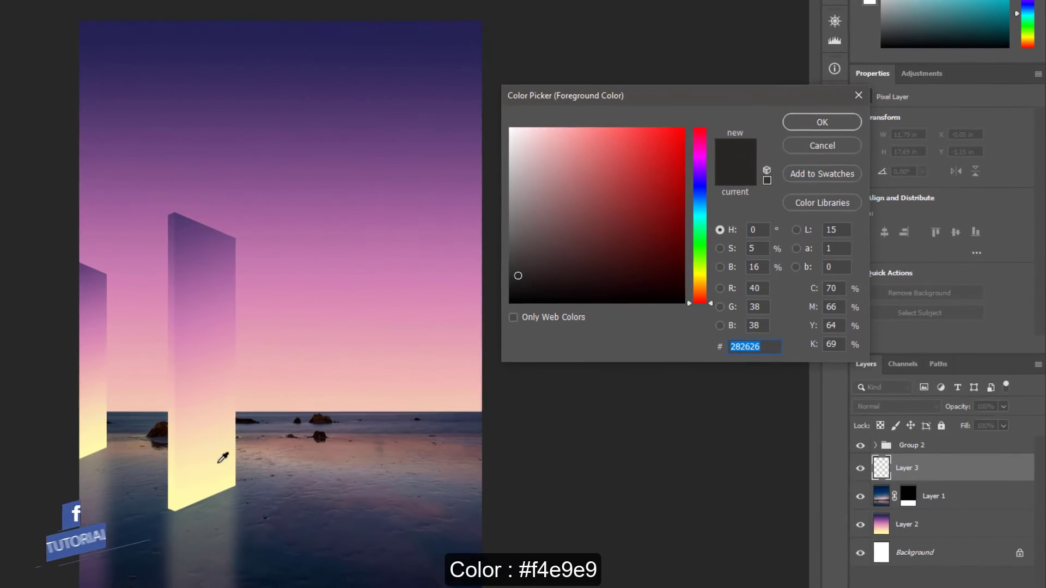
pyautogui.moveTo(511, 138); pyautogui.dragTo(505, 131)
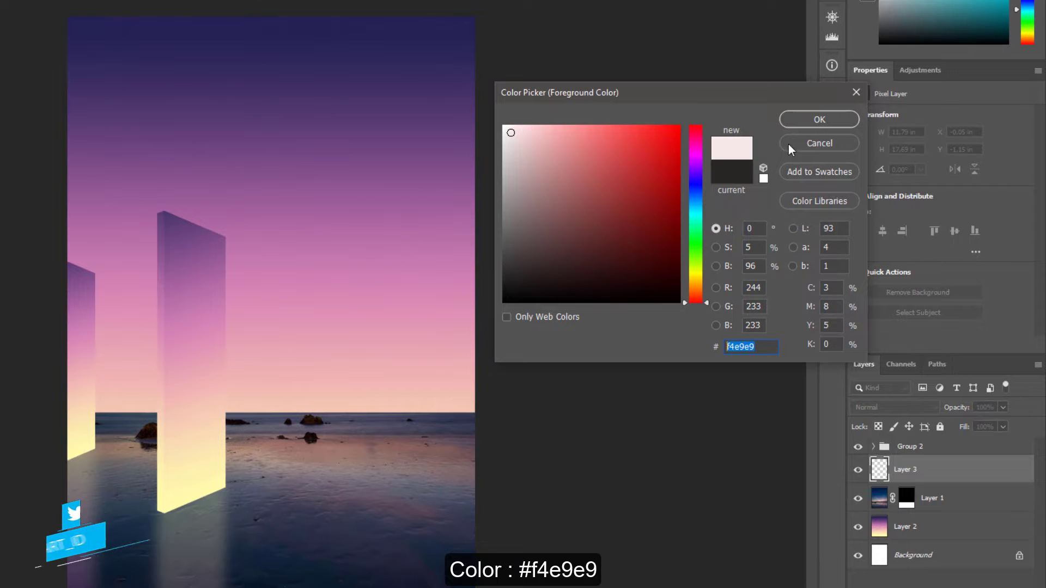
pyautogui.click(807, 121)
# Set a soft brush to 2000 px and test a glow stroke over the pillar base
pyautogui.press('b')
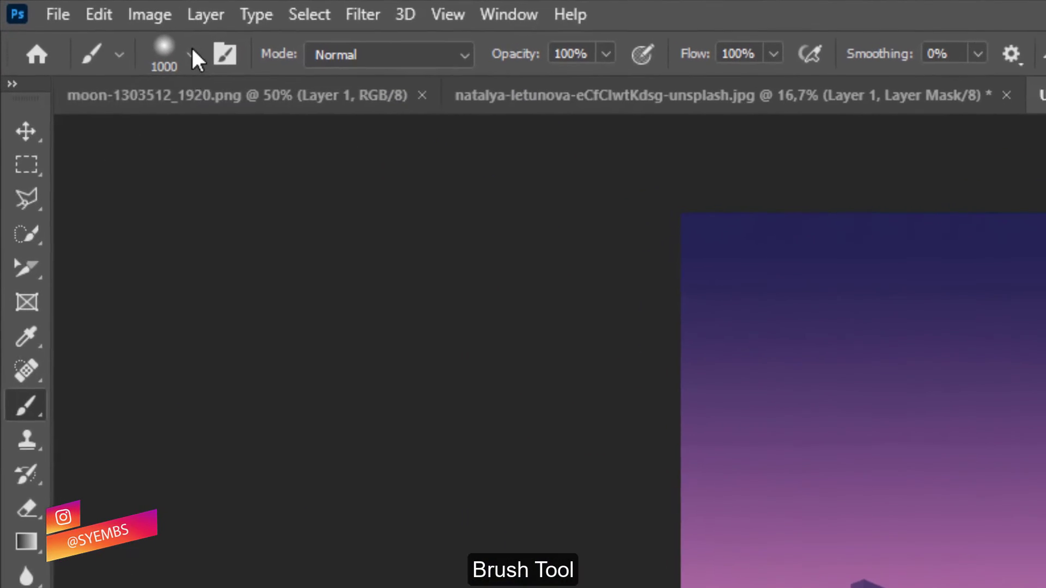
pyautogui.click(193, 54)
pyautogui.moveTo(304, 142); pyautogui.dragTo(299, 141)
pyautogui.click(269, 105)
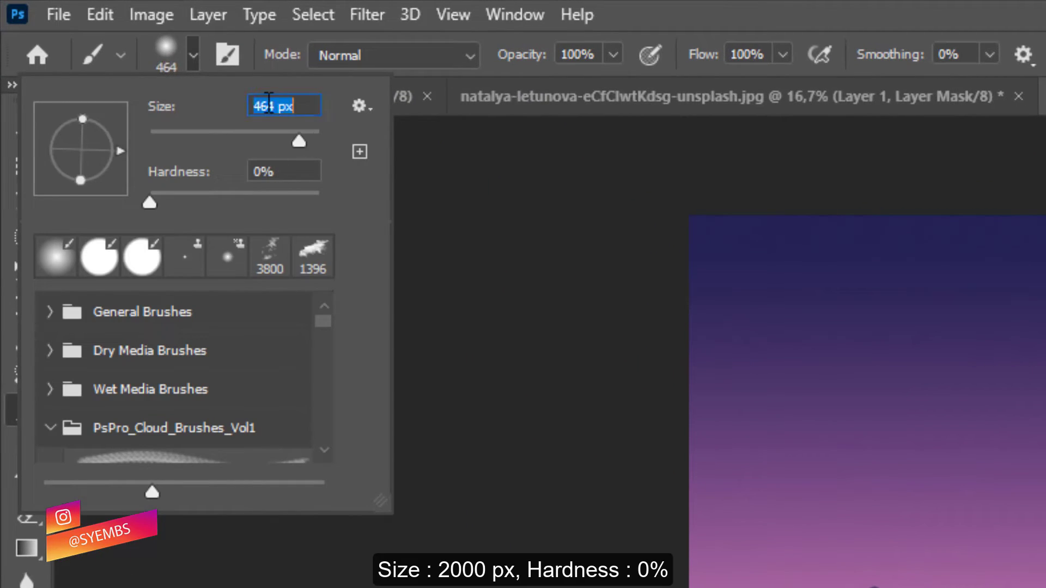
pyautogui.write('2000')
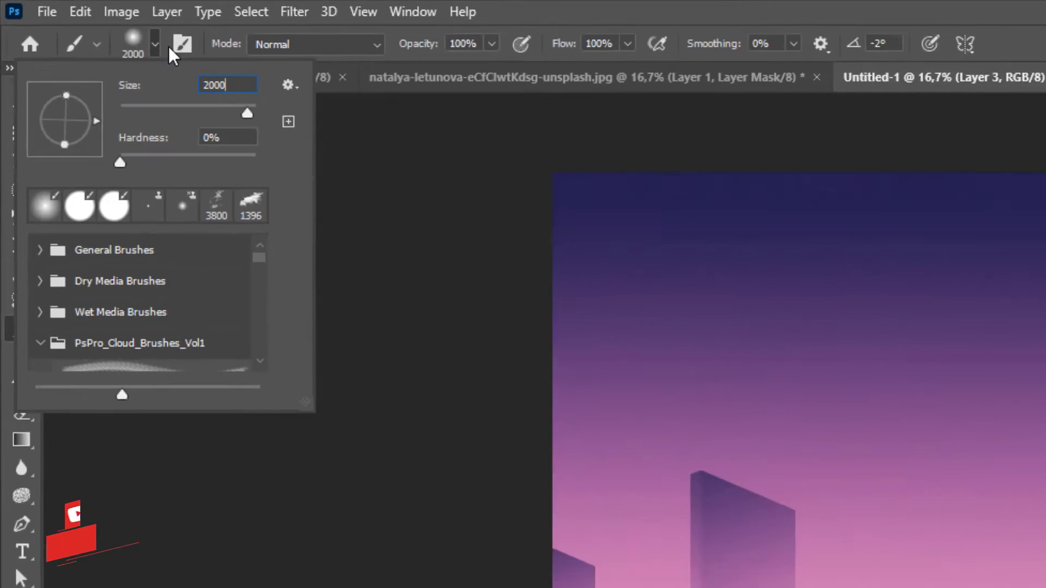
pyautogui.press('Return')
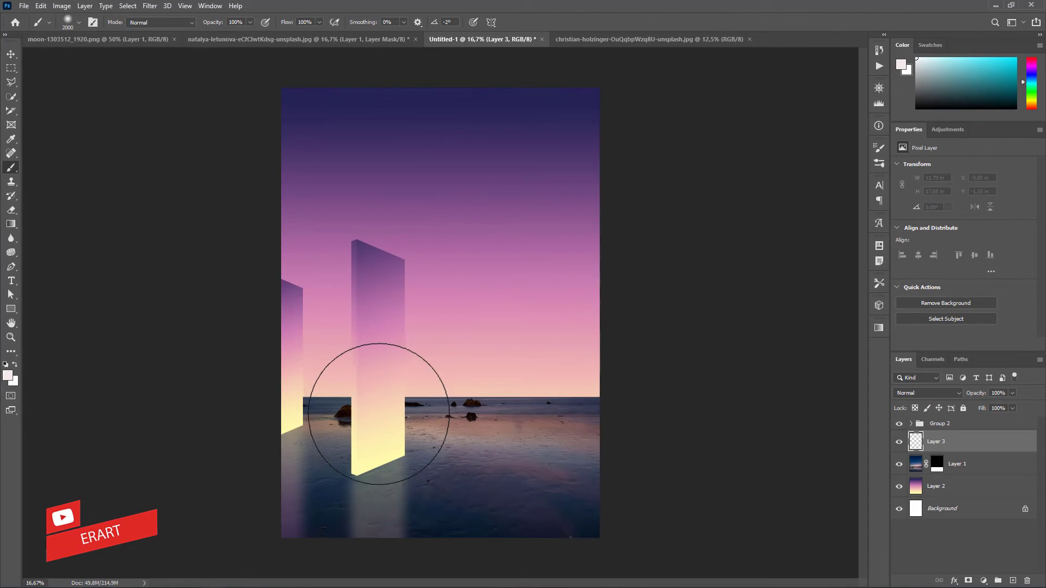
pyautogui.moveTo(362, 436); pyautogui.dragTo(391, 384)
pyautogui.hotkey('ctrl', 'z')
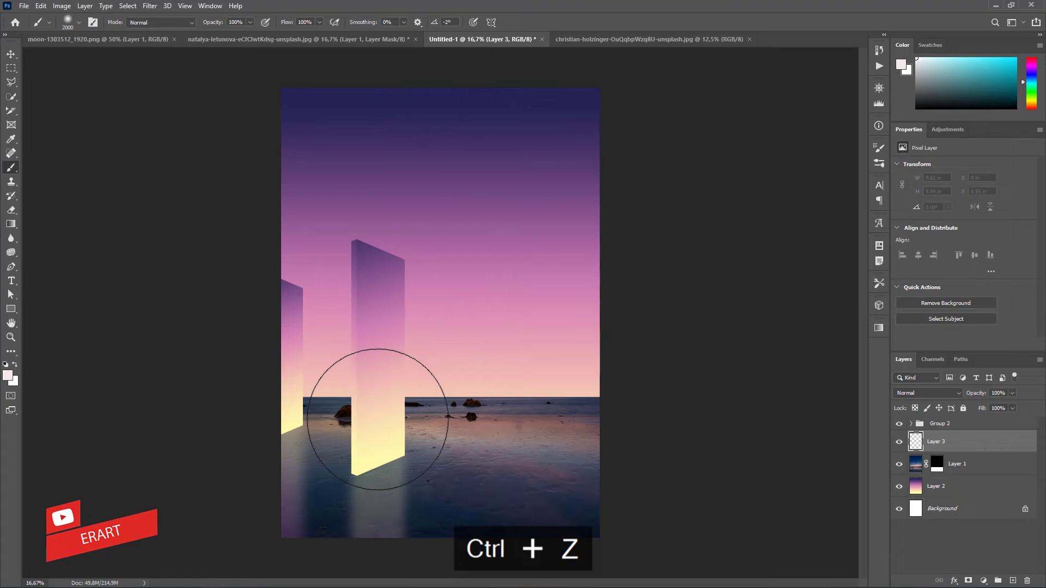
# With a smaller brush, paint glow up the central pillar and along the left pillar's edge
pyautogui.press('[')
pyautogui.press('[')
pyautogui.press('[')
pyautogui.press('[')
pyautogui.press('[')
pyautogui.press('[')
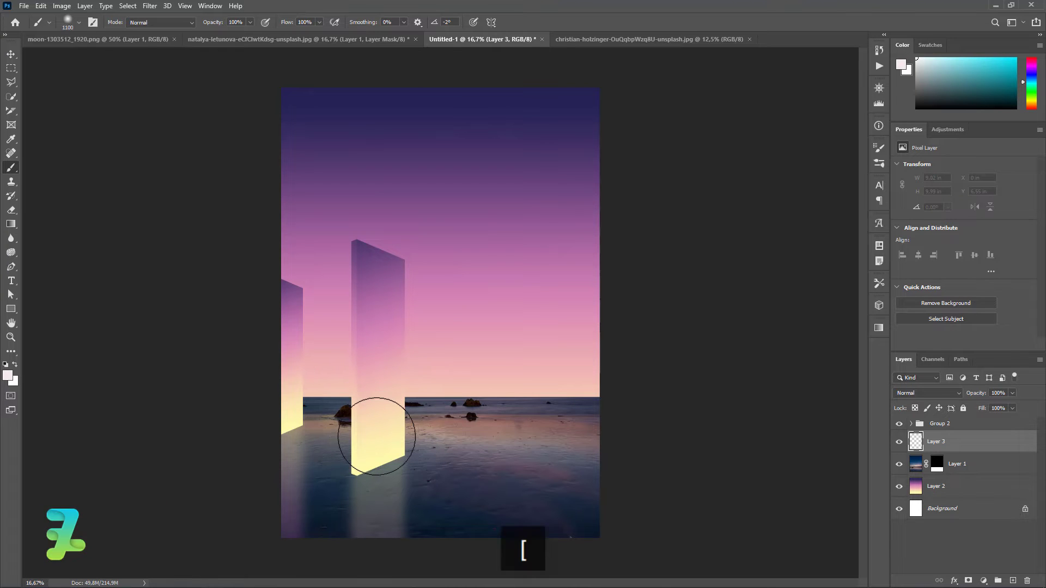
pyautogui.press('[')
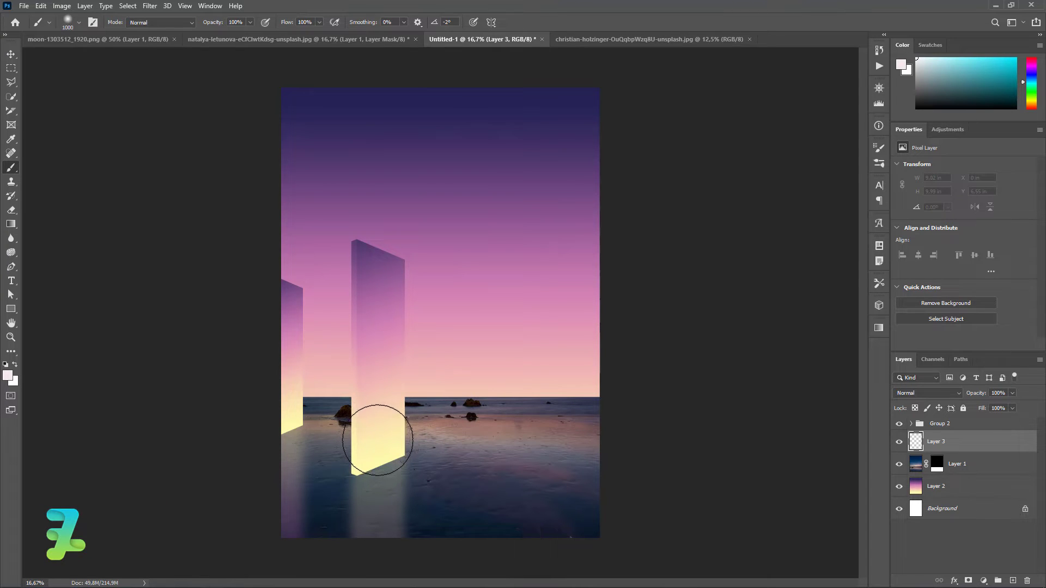
pyautogui.click(375, 440)
pyautogui.moveTo(381, 392); pyautogui.dragTo(380, 251)
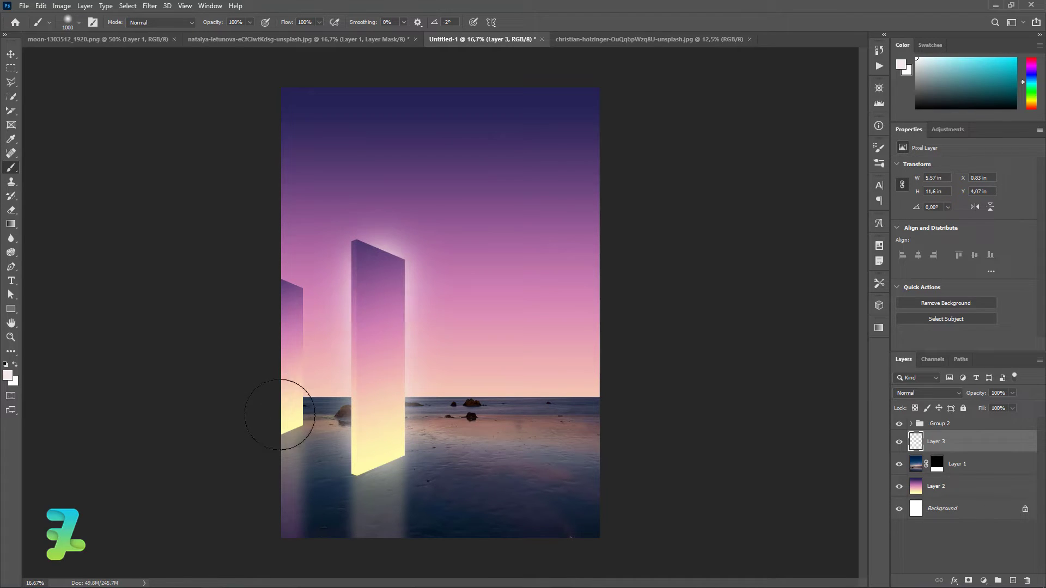
pyautogui.moveTo(271, 413); pyautogui.dragTo(268, 307)
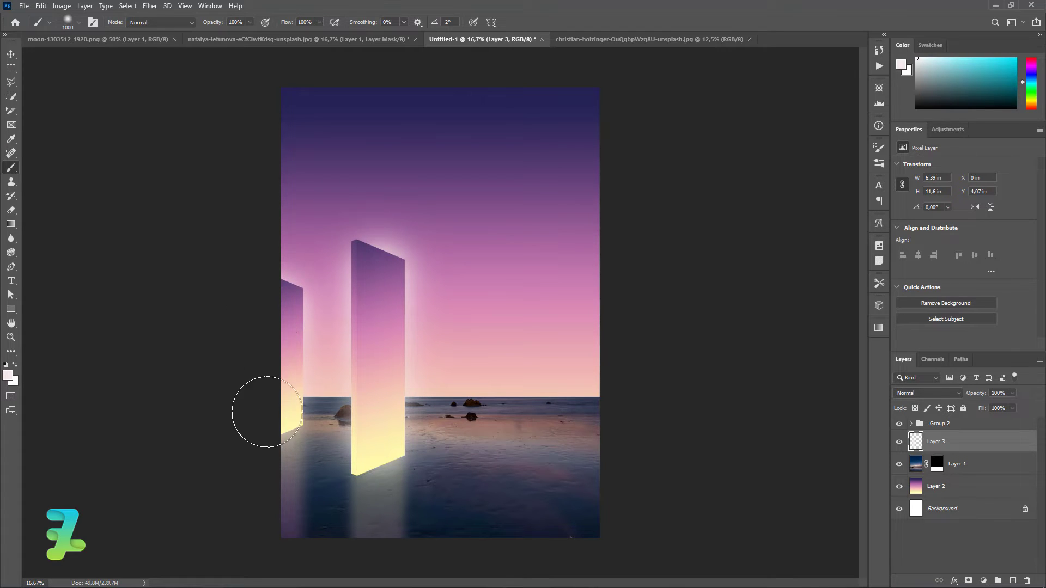
# Erase Layer 3's glow above the tall monolith's top with a soft 1457 px eraser
pyautogui.press('e')
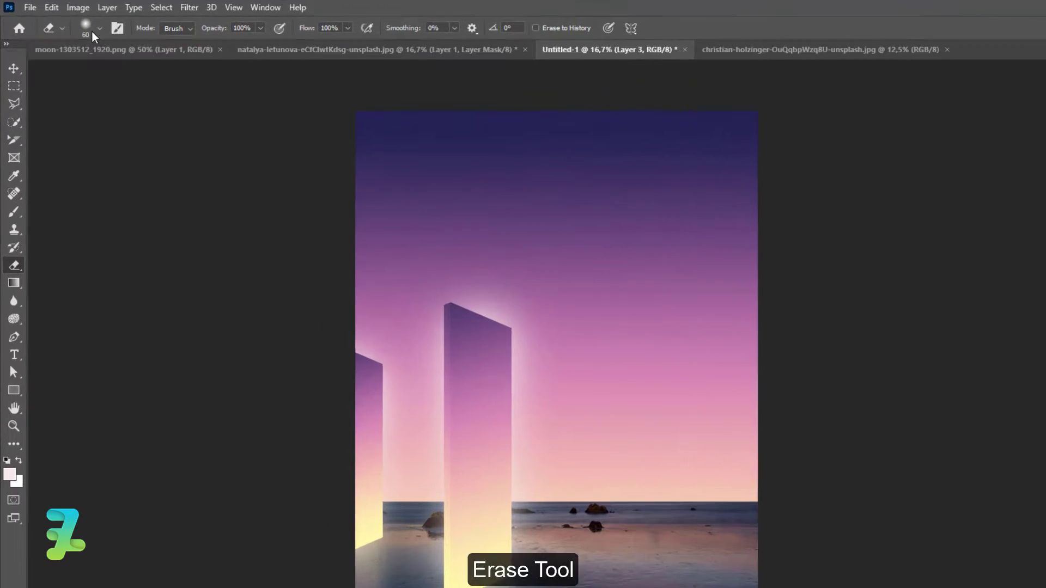
pyautogui.click(79, 22)
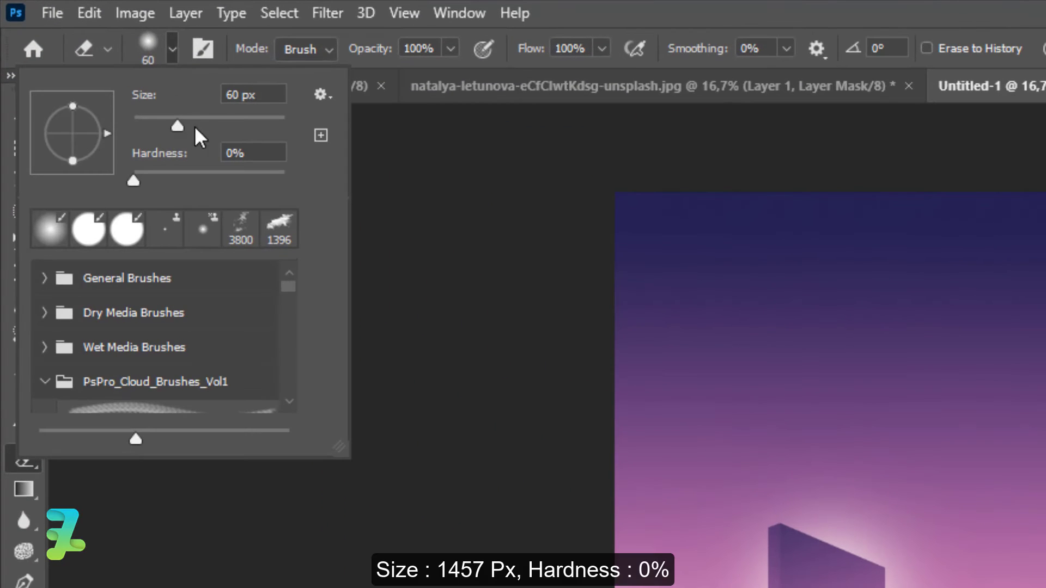
pyautogui.press('Return')
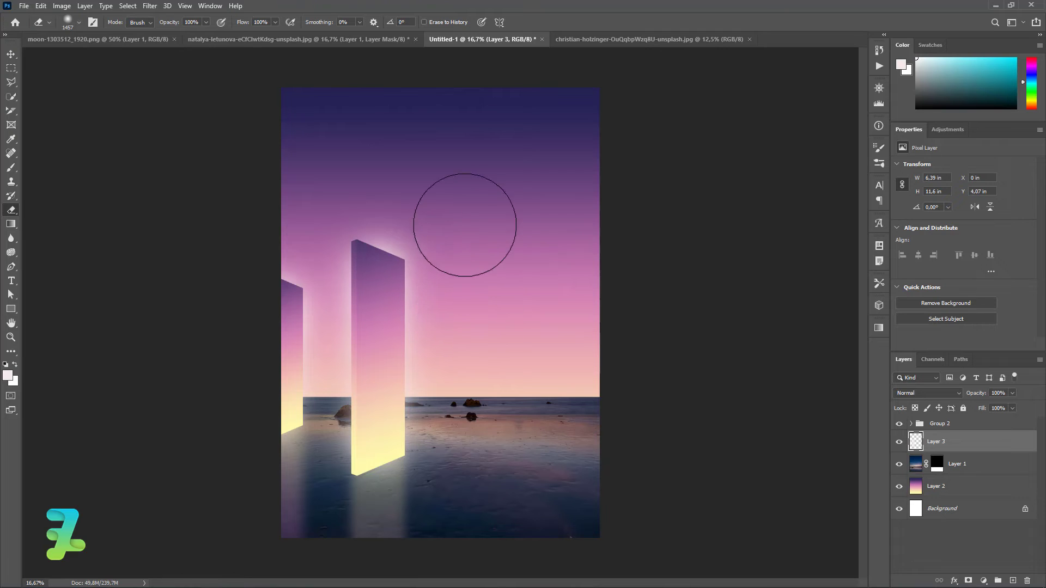
pyautogui.moveTo(462, 217); pyautogui.dragTo(427, 184)
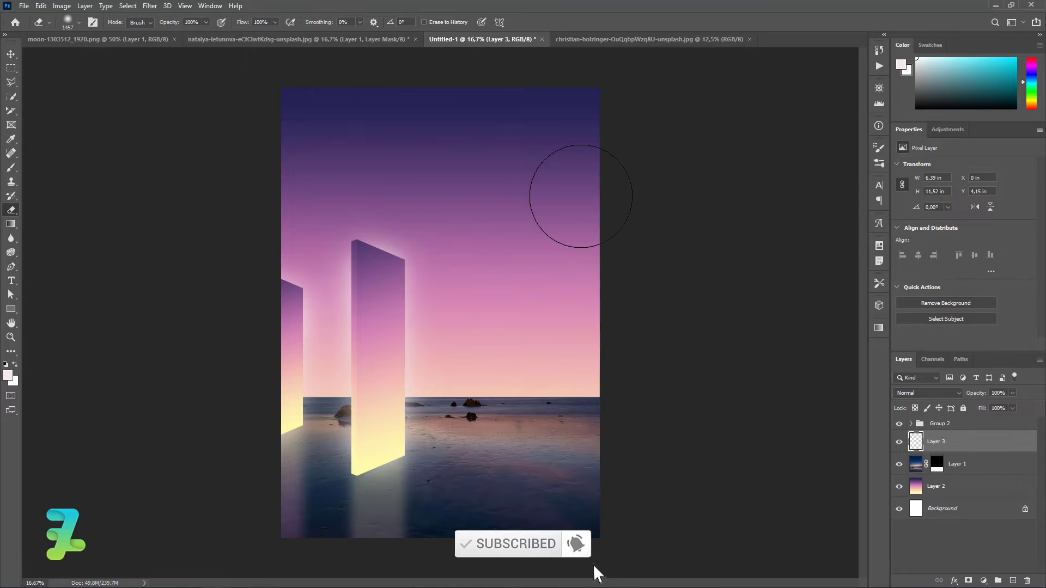
pyautogui.click(11, 54)
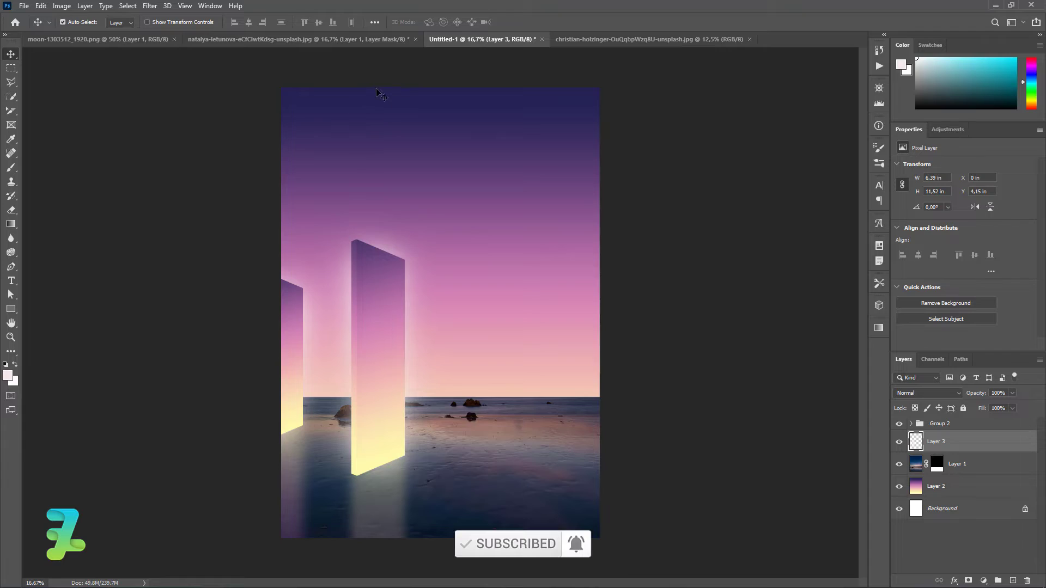
# Bring the moon image from its own document into the poster as a new layer
pyautogui.click(93, 41)
pyautogui.rightClick(93, 41)
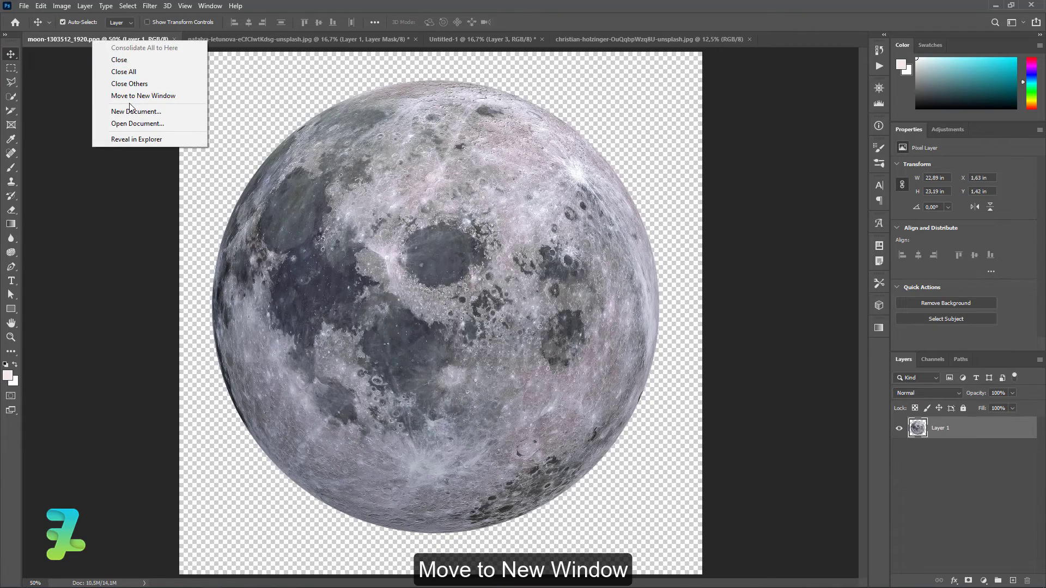
pyautogui.click(143, 95)
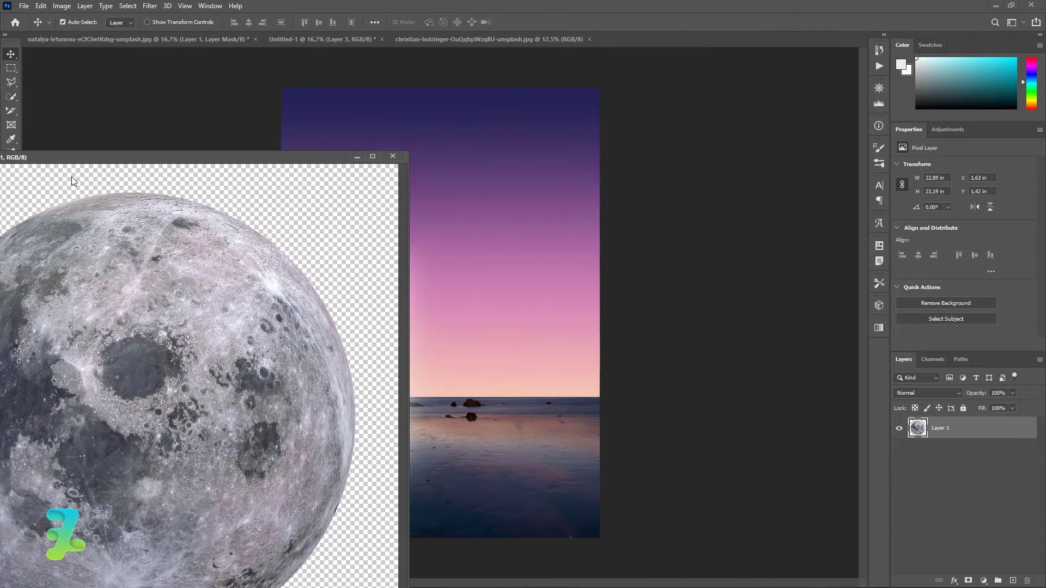
pyautogui.moveTo(174, 292); pyautogui.dragTo(483, 228)
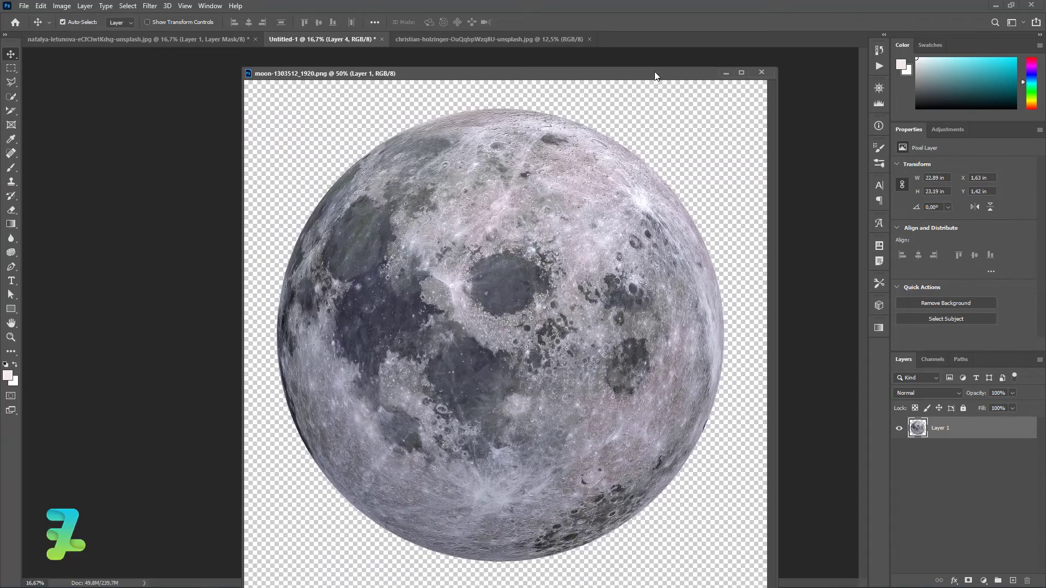
pyautogui.moveTo(278, 158); pyautogui.dragTo(668, 40)
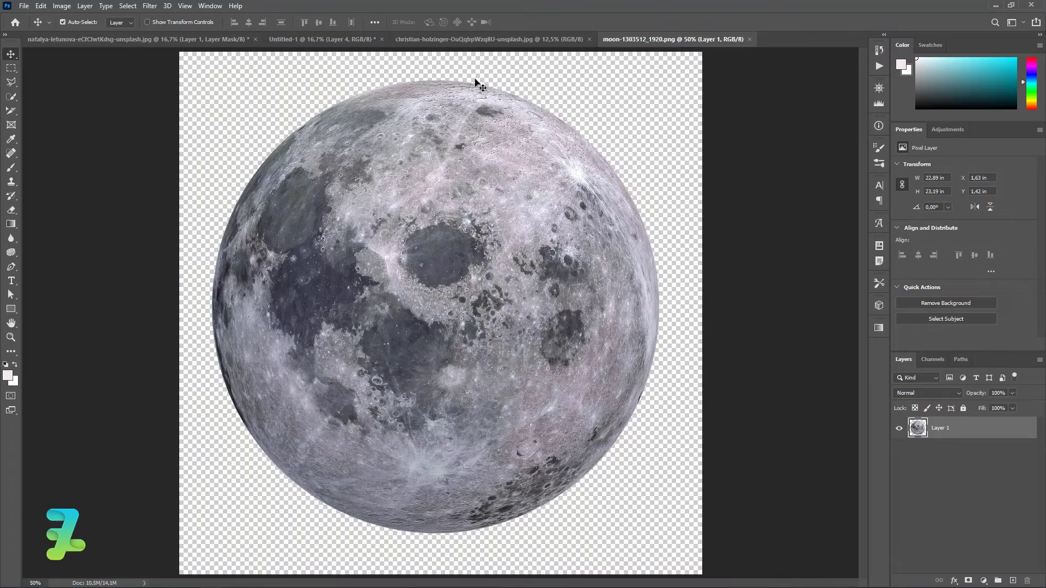
pyautogui.click(341, 36)
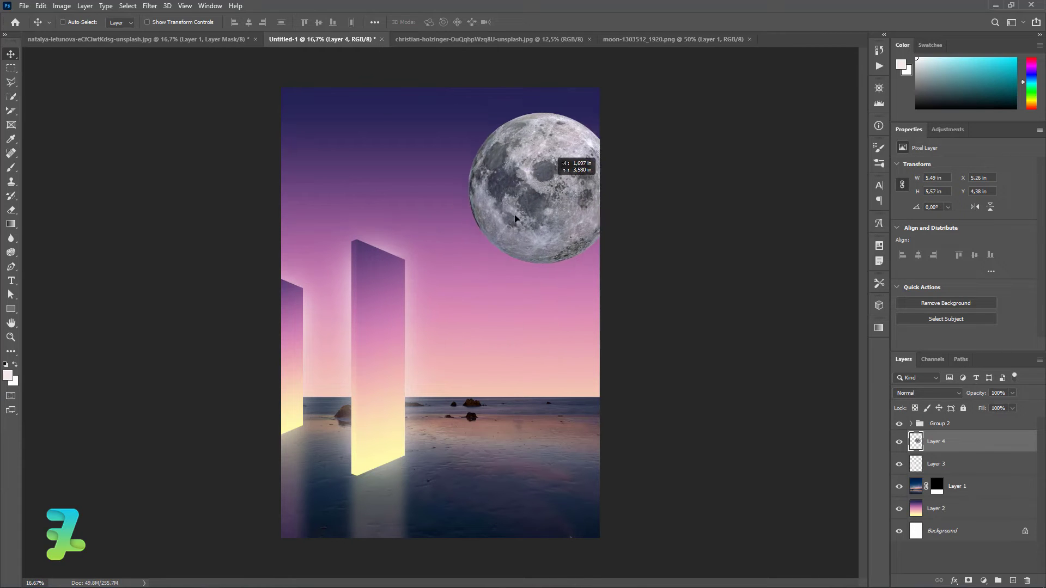
# Scale the moon to about 55% and place it in the upper-right sky
pyautogui.moveTo(483, 228); pyautogui.dragTo(482, 200)
pyautogui.hotkey('ctrl', 't')
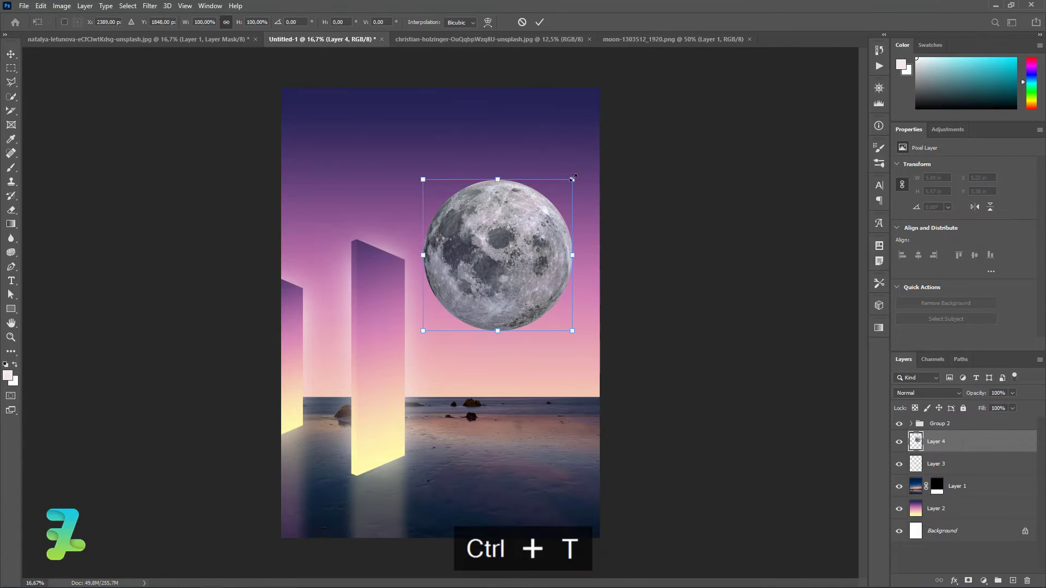
pyautogui.moveTo(573, 177); pyautogui.dragTo(703, 47)
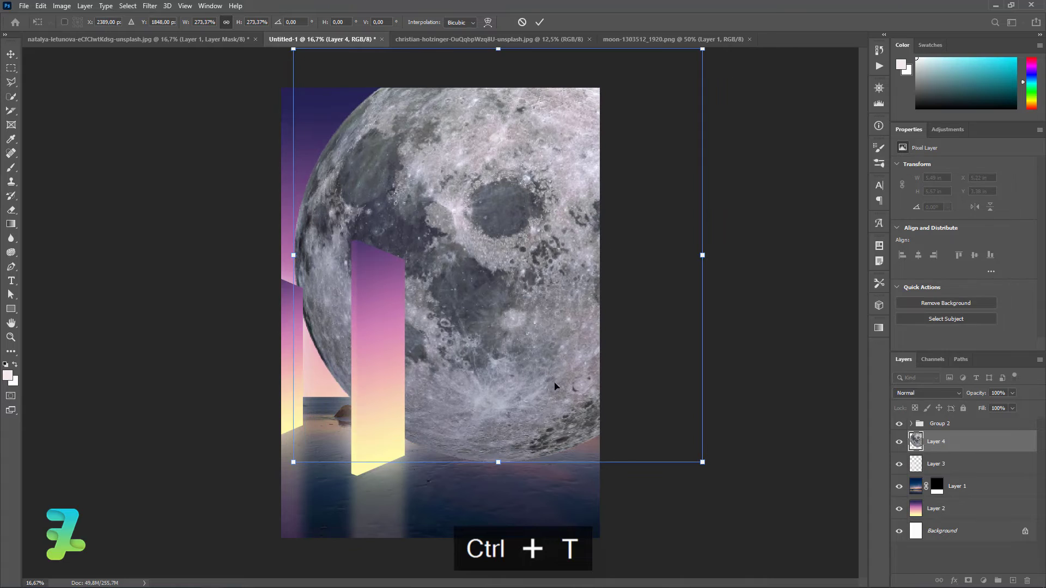
pyautogui.moveTo(554, 386)
pyautogui.mouseDown()
pyautogui.moveTo(547, 225)
pyautogui.moveTo(590, 270)
pyautogui.moveTo(571, 281)
pyautogui.mouseUp()
pyautogui.moveTo(837, 355); pyautogui.dragTo(732, 305)
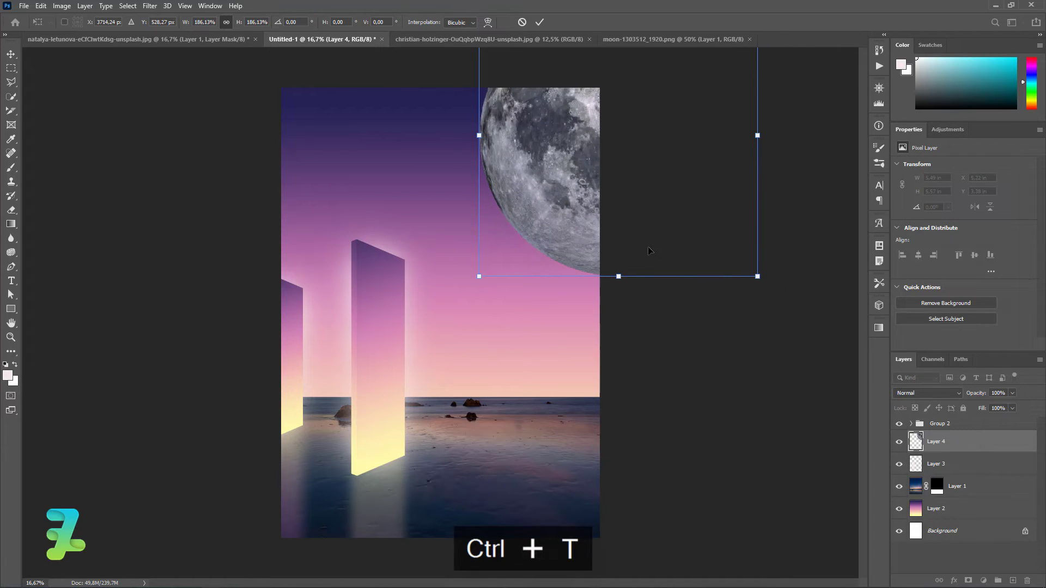
pyautogui.moveTo(614, 227); pyautogui.dragTo(594, 223)
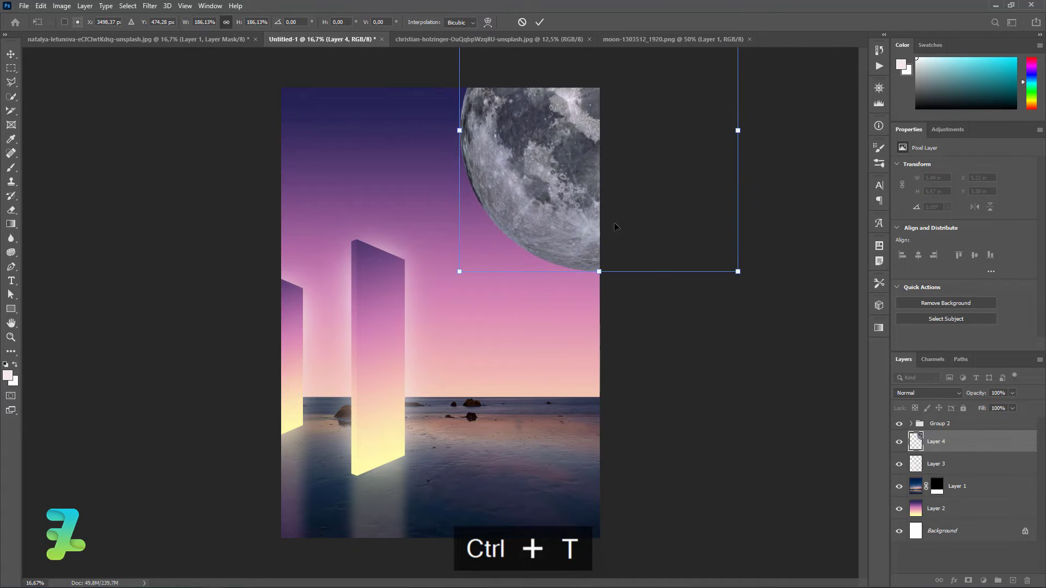
pyautogui.moveTo(750, 280); pyautogui.dragTo(667, 229)
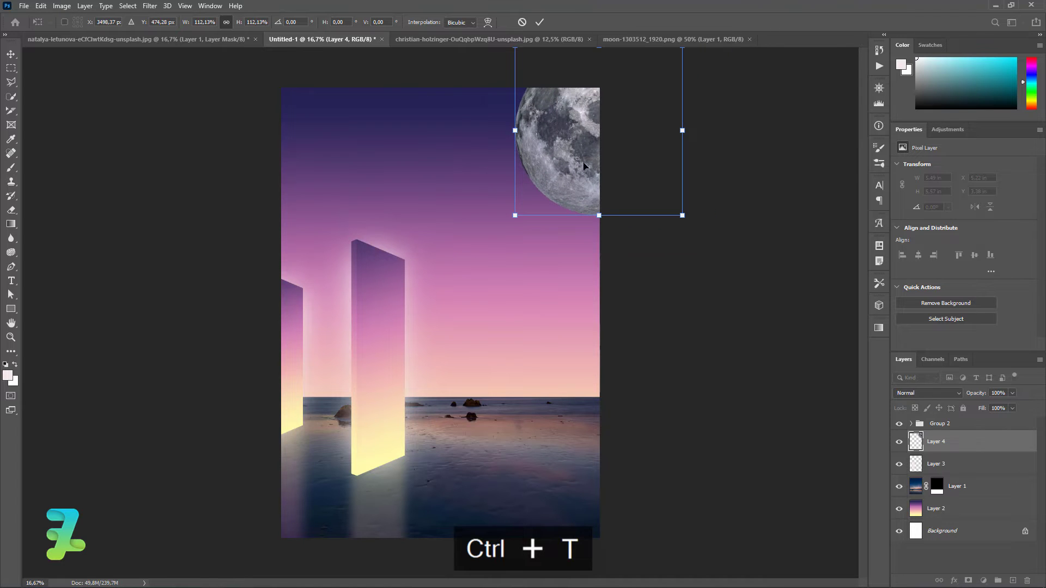
pyautogui.moveTo(583, 166)
pyautogui.mouseDown()
pyautogui.moveTo(585, 241)
pyautogui.moveTo(552, 243)
pyautogui.moveTo(594, 268)
pyautogui.moveTo(574, 246)
pyautogui.mouseUp()
pyautogui.moveTo(531, 188); pyautogui.dragTo(549, 188)
pyautogui.moveTo(590, 245); pyautogui.dragTo(558, 212)
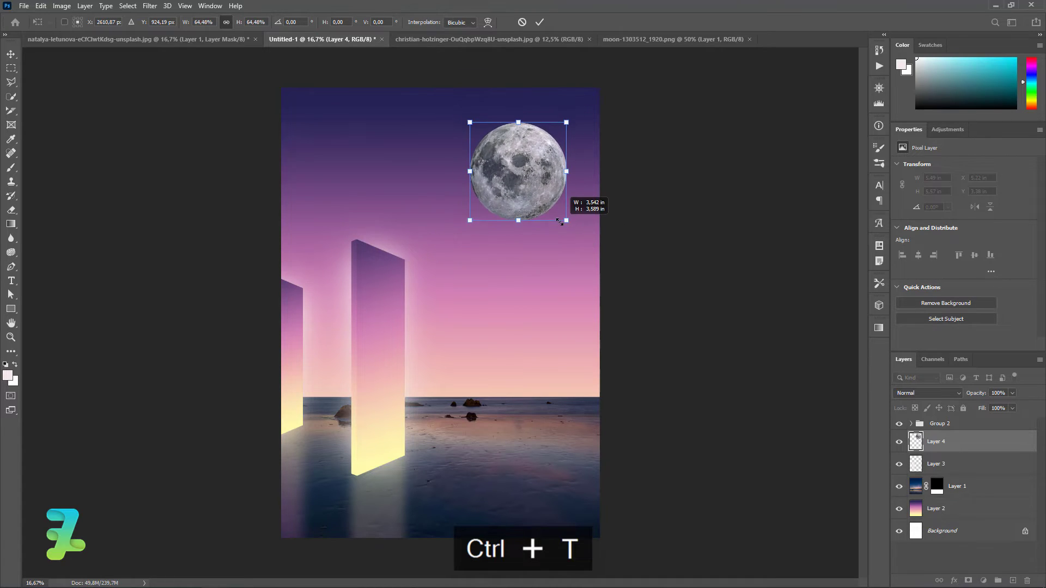
pyautogui.moveTo(514, 173)
pyautogui.mouseDown()
pyautogui.moveTo(531, 146)
pyautogui.moveTo(505, 161)
pyautogui.mouseUp()
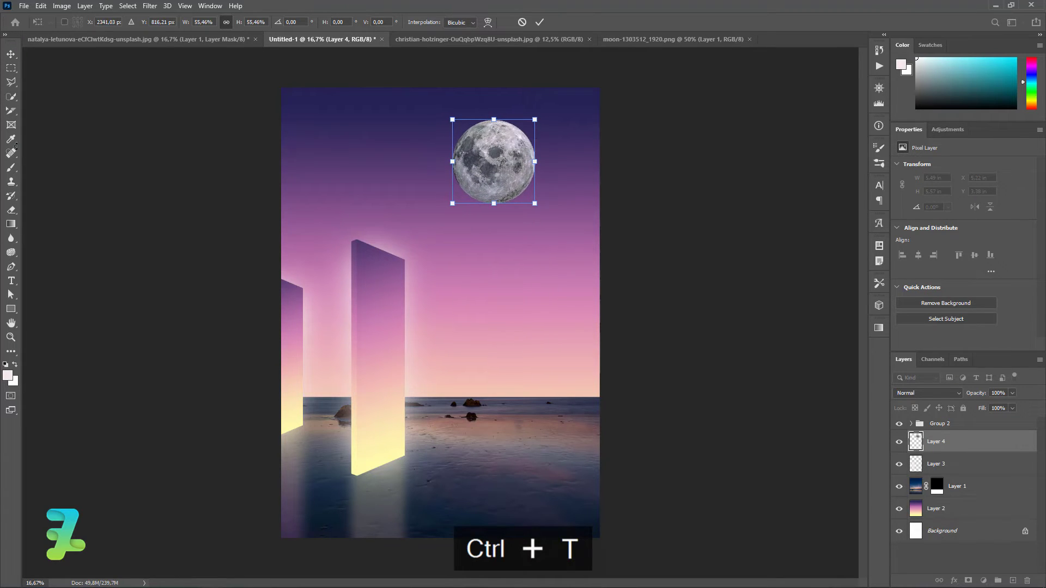
pyautogui.press('Return')
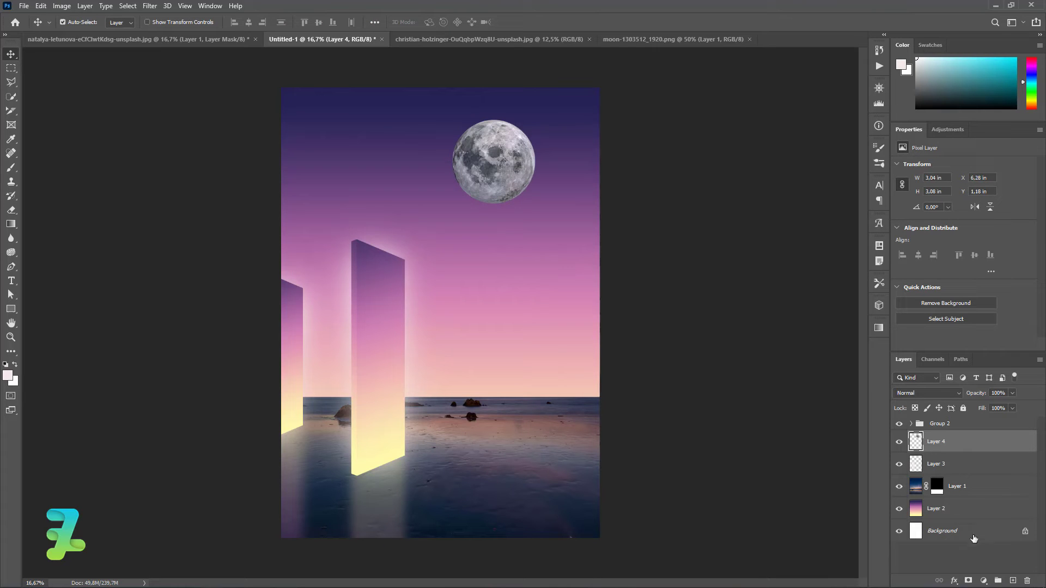
# Add a layer mask to the moon layer and paint out its upper edge in black
pyautogui.click(962, 576)
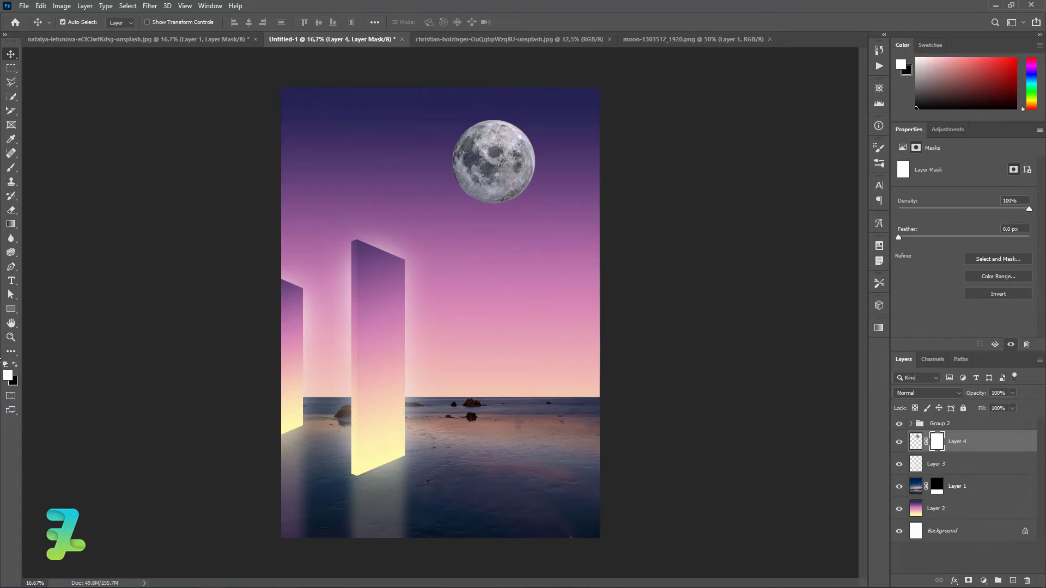
pyautogui.click(15, 365)
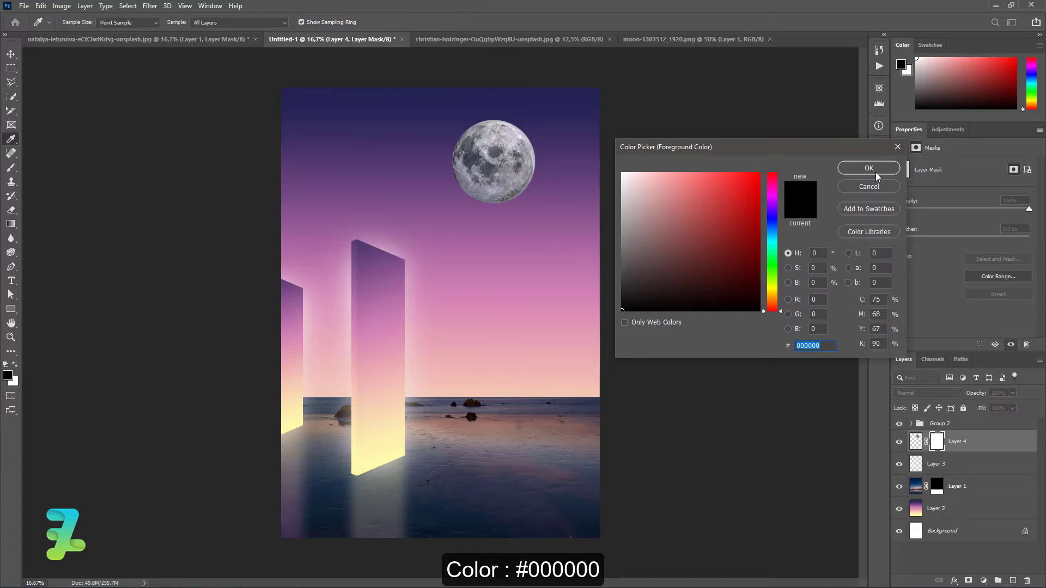
pyautogui.click(875, 172)
pyautogui.click(9, 168)
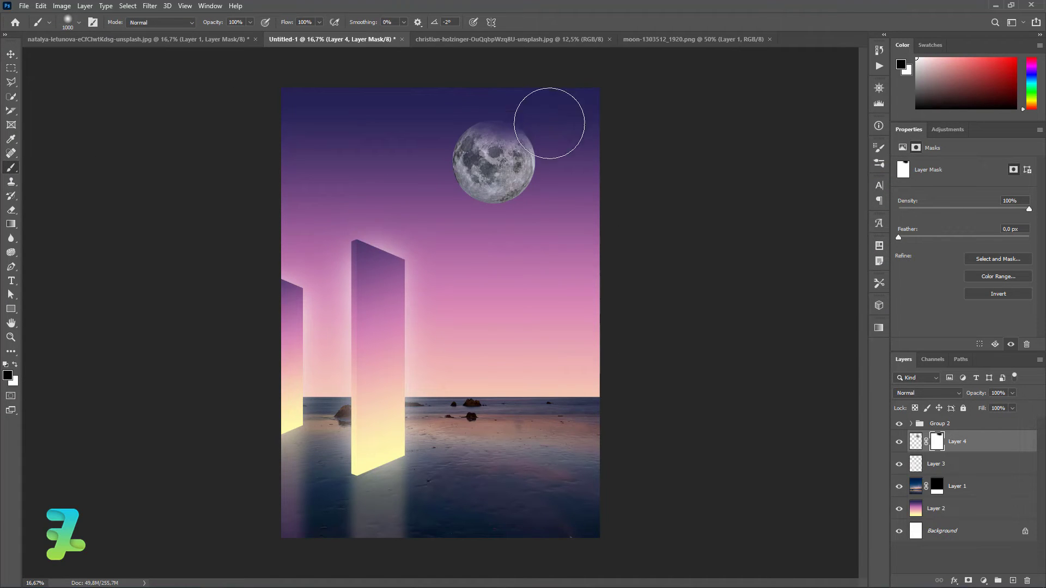
pyautogui.moveTo(557, 137)
pyautogui.mouseDown()
pyautogui.moveTo(535, 103)
pyautogui.moveTo(464, 93)
pyautogui.moveTo(453, 107)
pyautogui.moveTo(518, 108)
pyautogui.moveTo(561, 133)
pyautogui.moveTo(567, 155)
pyautogui.moveTo(549, 150)
pyautogui.moveTo(542, 130)
pyautogui.moveTo(432, 105)
pyautogui.mouseUp()
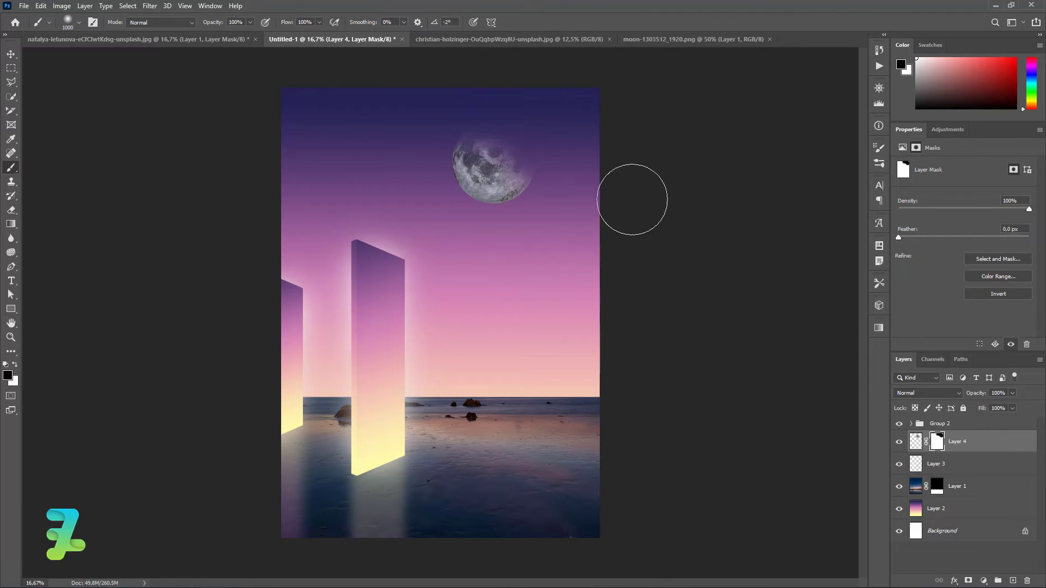
# Lower the brush opacity to 68% and fade the moon's lower-right edge on the mask
pyautogui.click(250, 22)
pyautogui.moveTo(236, 40); pyautogui.dragTo(233, 40)
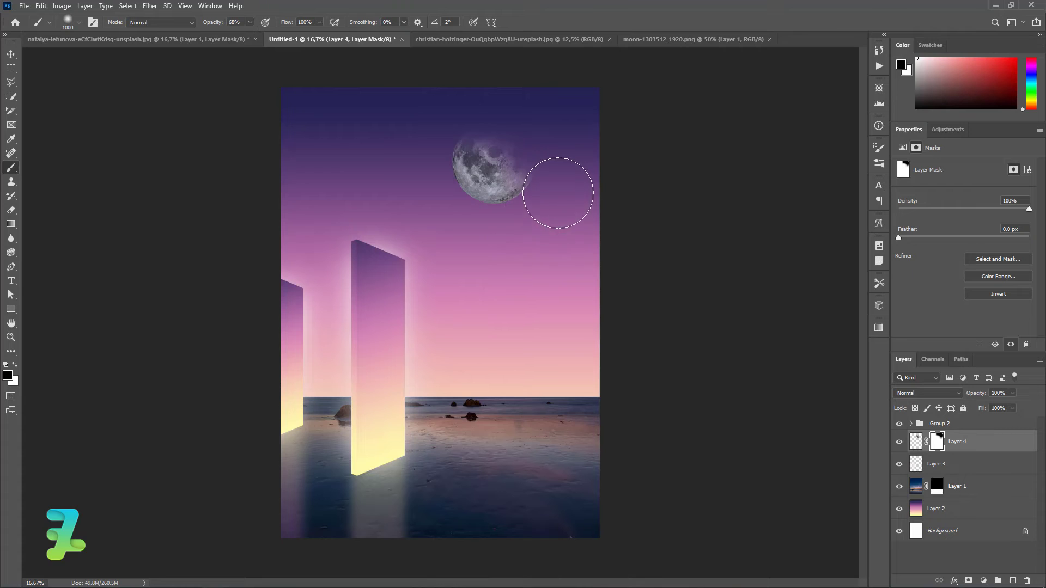
pyautogui.moveTo(443, 120)
pyautogui.mouseDown()
pyautogui.moveTo(478, 140)
pyautogui.moveTo(535, 201)
pyautogui.mouseUp()
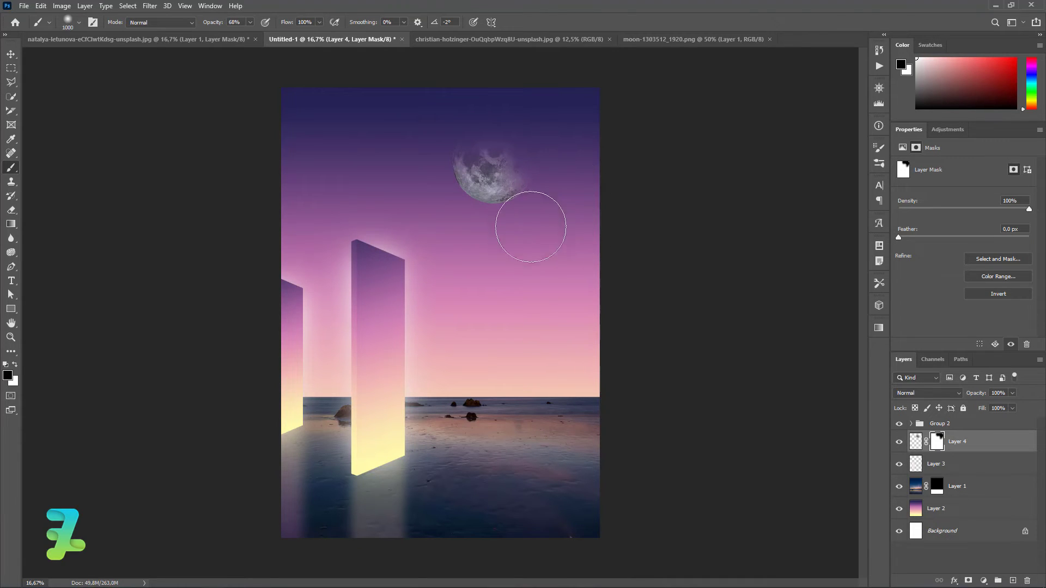
pyautogui.moveTo(418, 150)
pyautogui.mouseDown()
pyautogui.moveTo(467, 222)
pyautogui.moveTo(540, 228)
pyautogui.mouseUp()
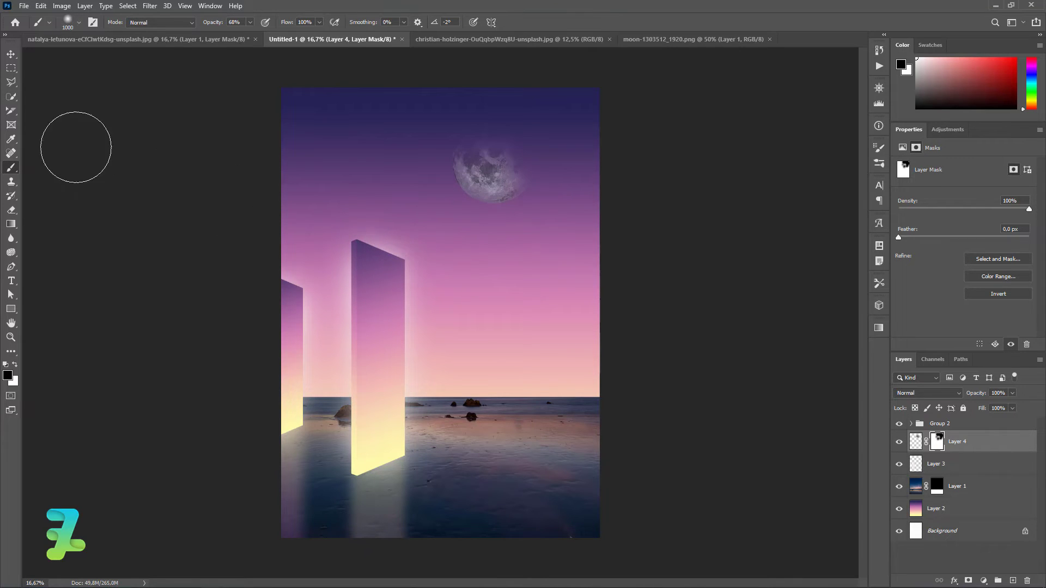
pyautogui.click(11, 54)
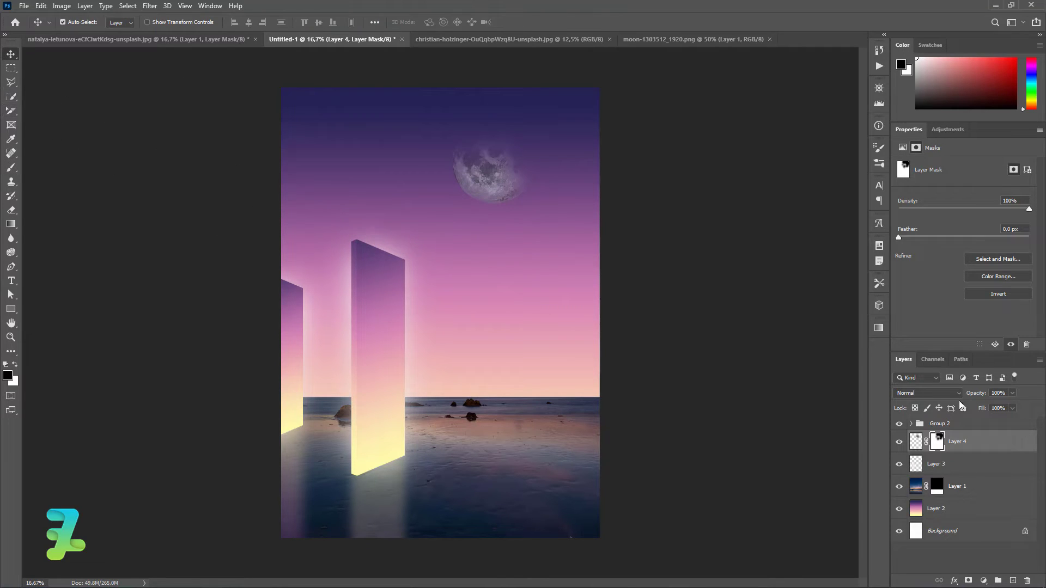
# Enable Outer Glow in Layer 4's layer style, discarding trial Inner Shadow and Color Overlay
pyautogui.doubleClick(1004, 450)
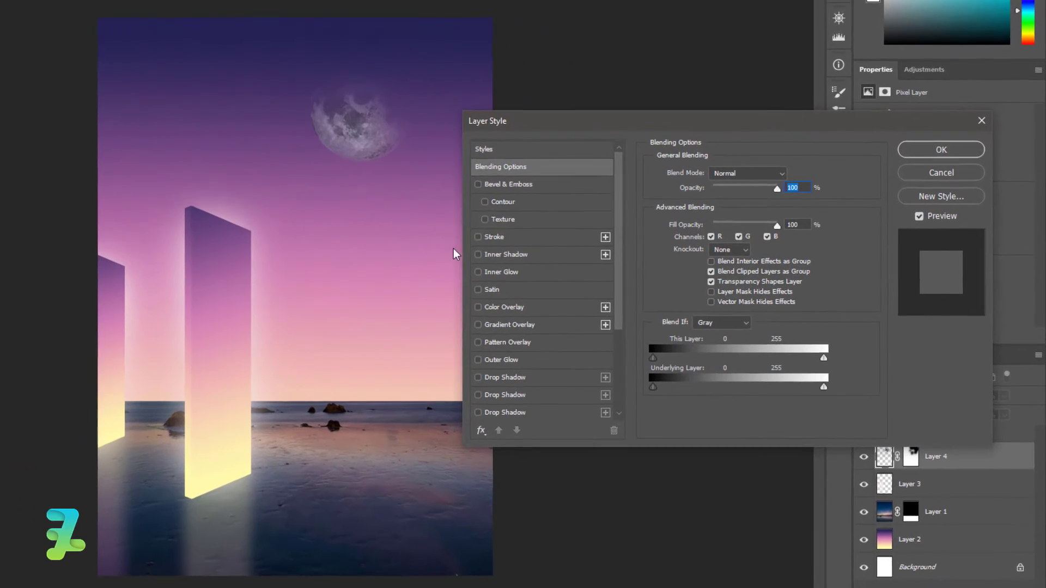
pyautogui.click(588, 279)
pyautogui.click(460, 251)
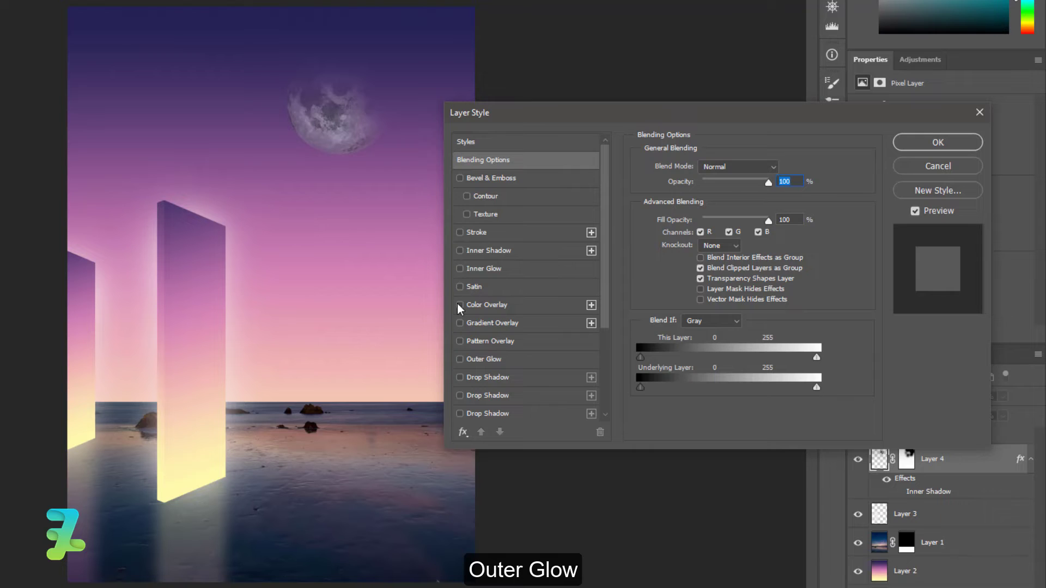
pyautogui.click(460, 305)
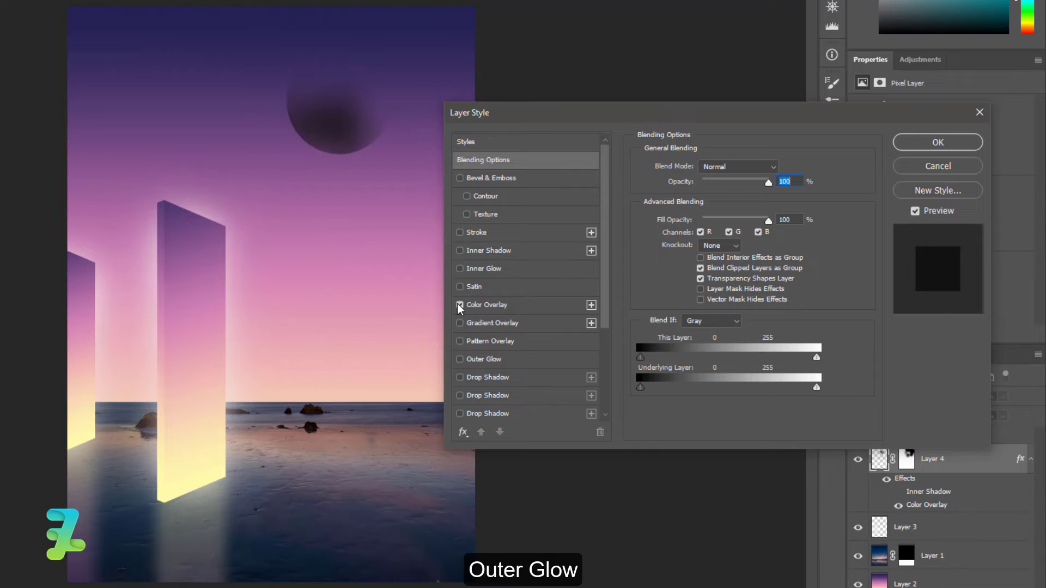
pyautogui.click(460, 360)
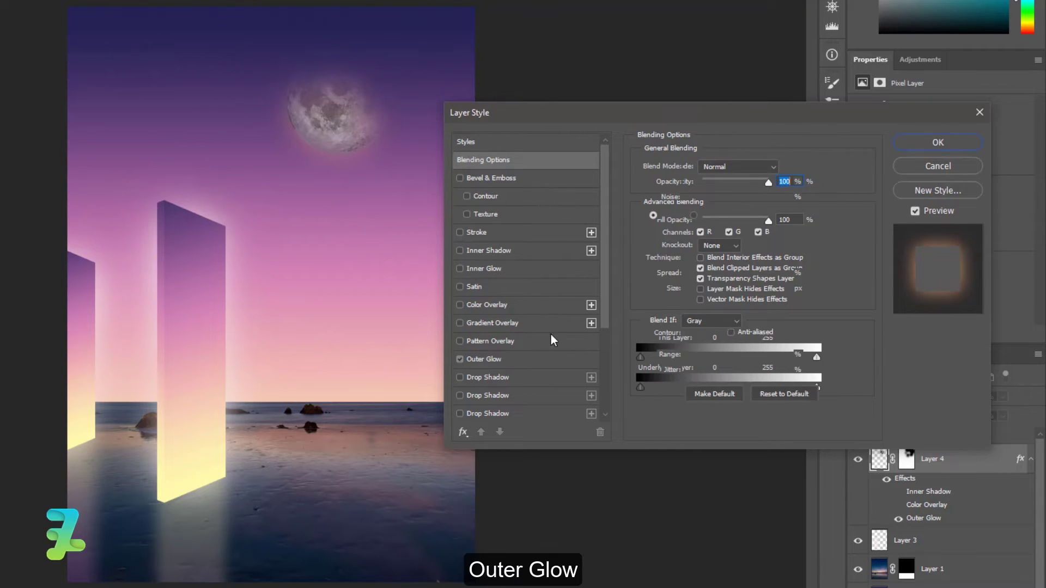
pyautogui.click(484, 360)
# Set the outer glow to pale orange #ffb45c, size 250 px and opacity 56%
pyautogui.click(674, 218)
pyautogui.moveTo(695, 280); pyautogui.dragTo(695, 277)
pyautogui.click(643, 118)
pyautogui.moveTo(643, 118); pyautogui.dragTo(612, 82)
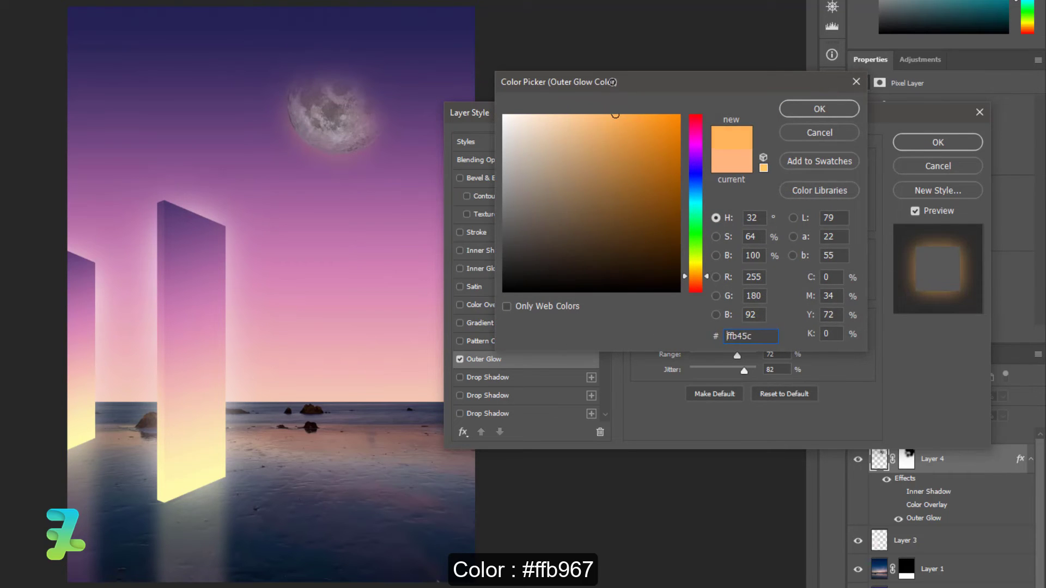
pyautogui.click(793, 107)
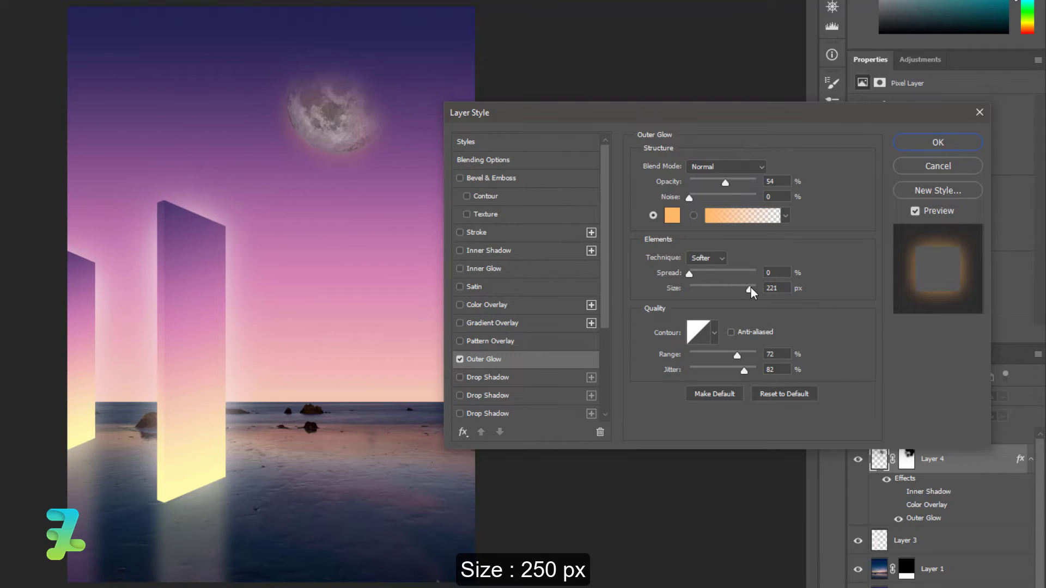
pyautogui.moveTo(733, 187)
pyautogui.mouseDown()
pyautogui.moveTo(756, 178)
pyautogui.moveTo(719, 175)
pyautogui.mouseUp()
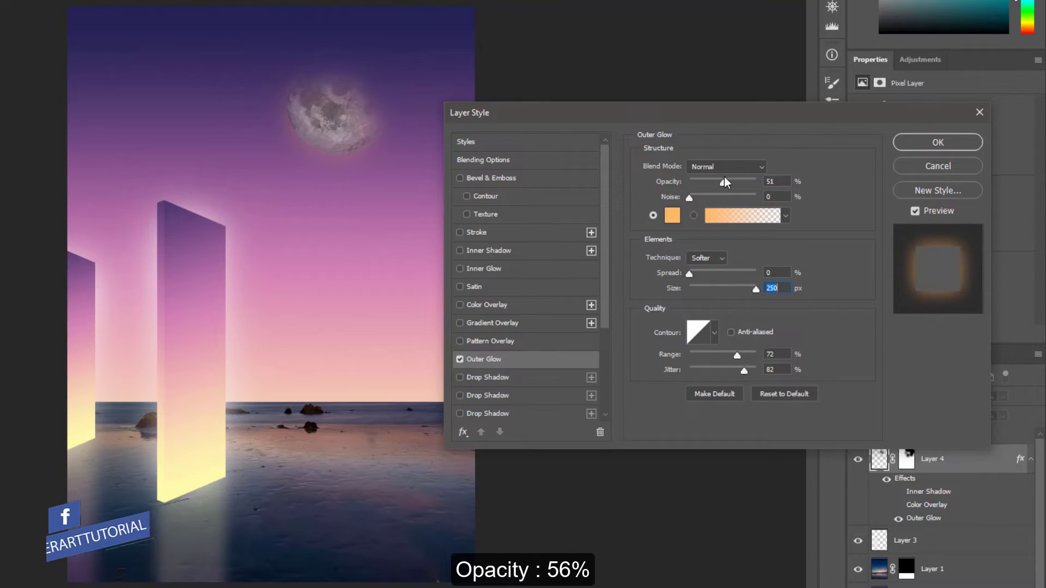
pyautogui.moveTo(721, 182); pyautogui.dragTo(727, 182)
pyautogui.click(911, 140)
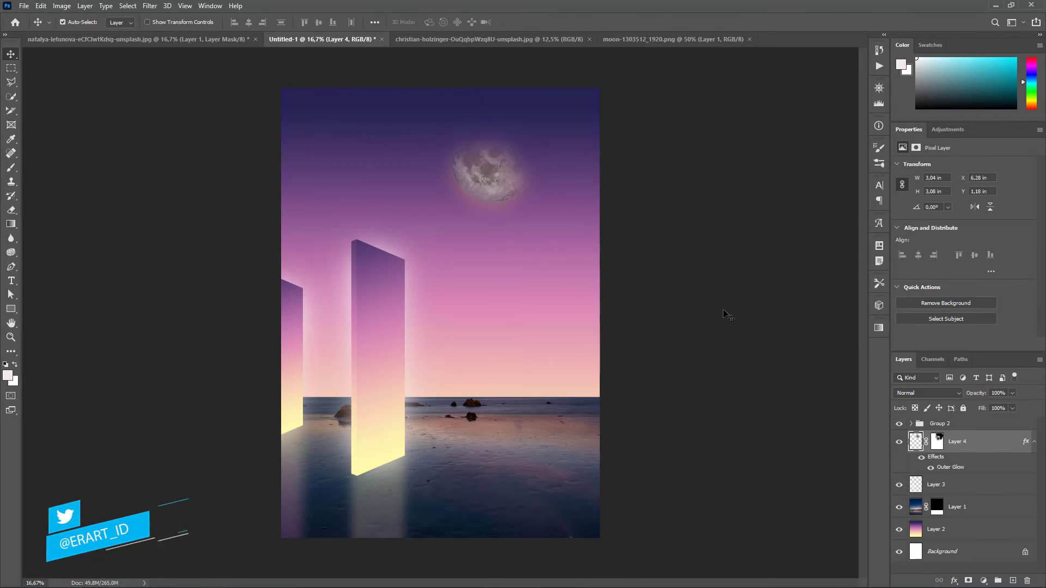
# Hide the photo's background and copy the cut-out astronaut layer into the poster document
pyautogui.click(112, 38)
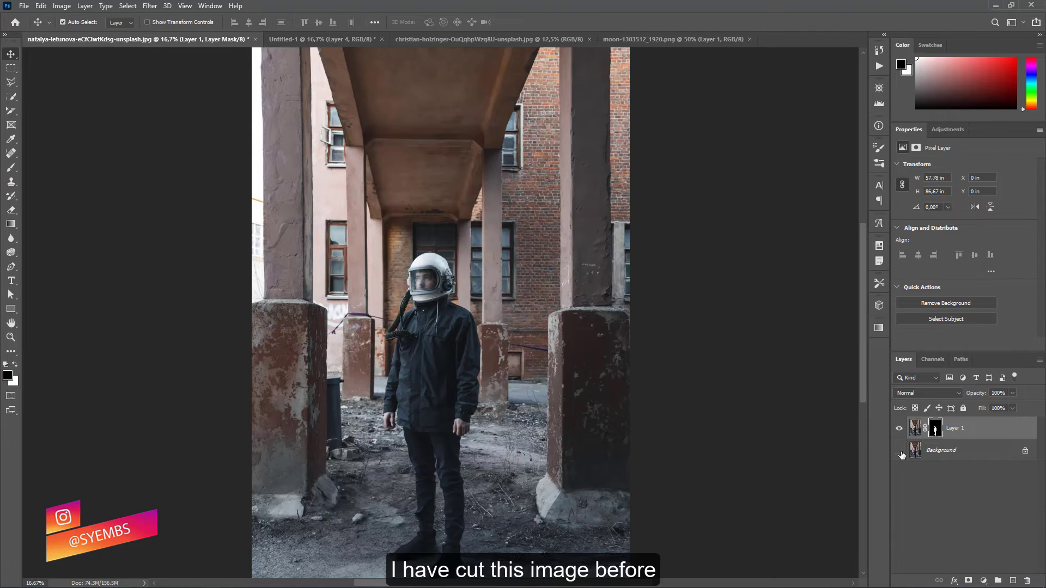
pyautogui.click(900, 451)
pyautogui.click(914, 435)
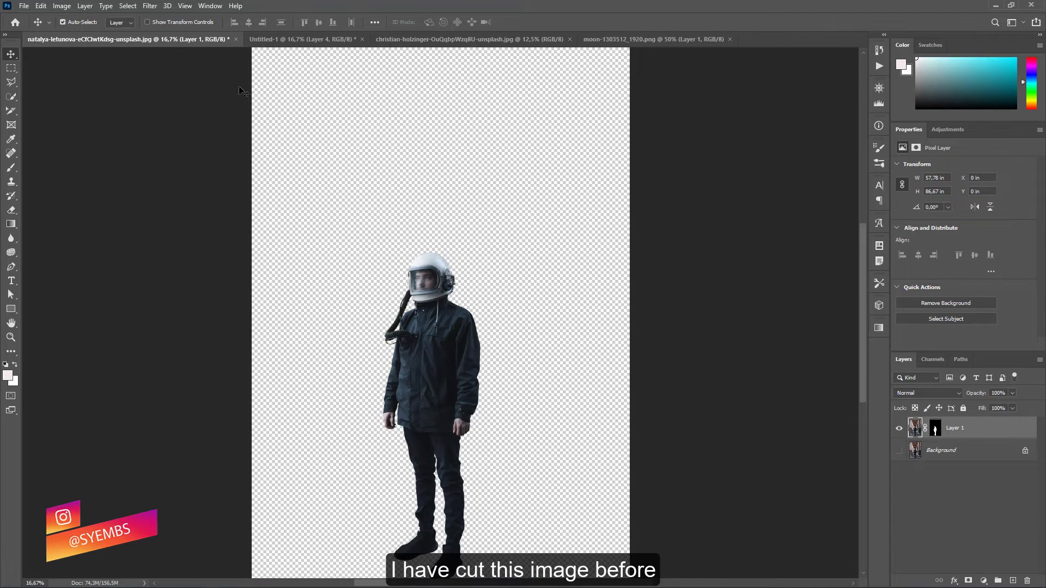
pyautogui.rightClick(158, 40)
pyautogui.click(187, 96)
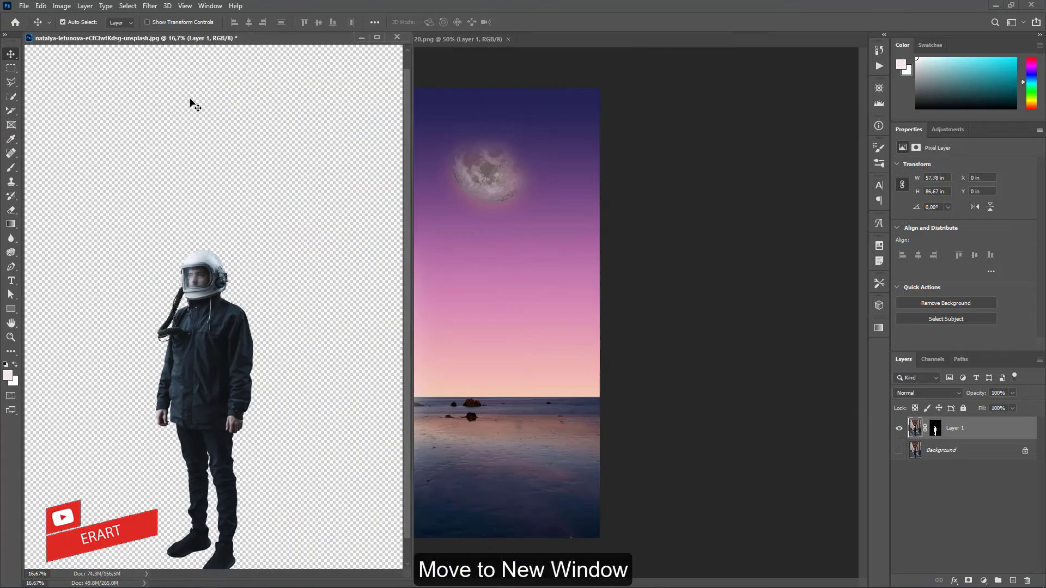
pyautogui.moveTo(220, 358); pyautogui.dragTo(541, 394)
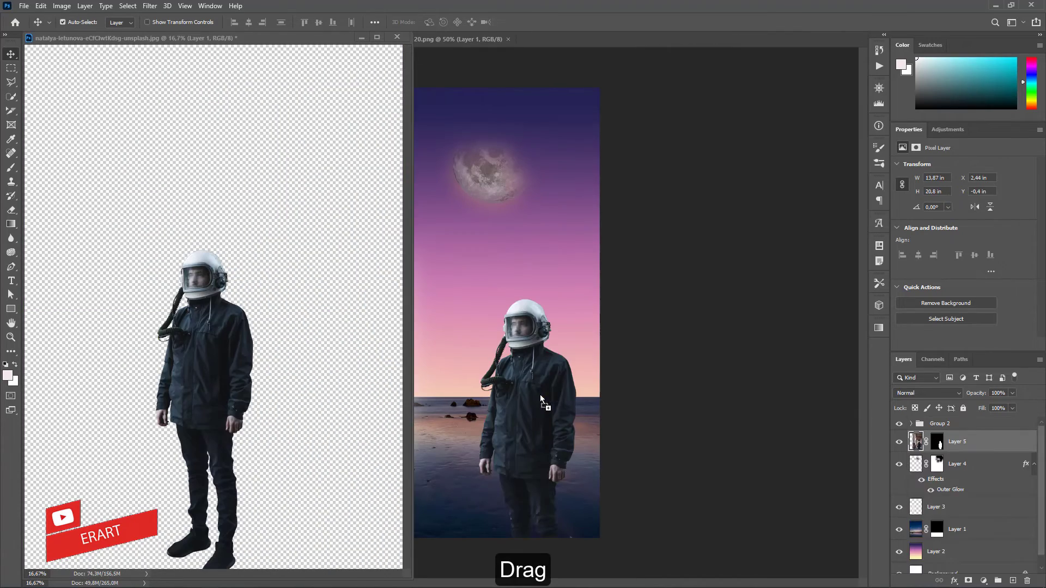
# Re-dock the astronaut window, turn off auto-select, and move the astronaut up and left
pyautogui.moveTo(197, 38); pyautogui.dragTo(547, 34)
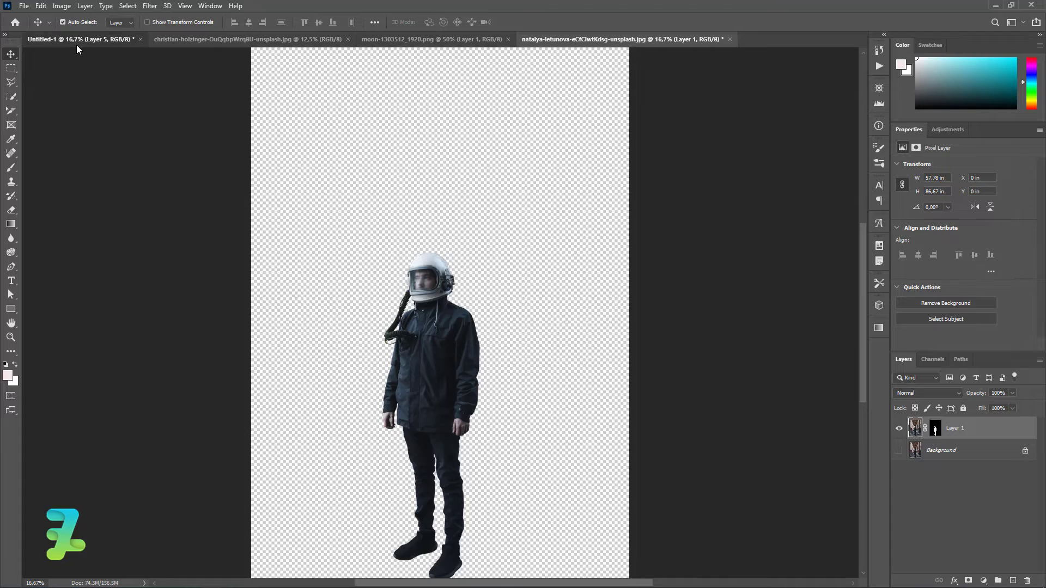
pyautogui.click(76, 41)
pyautogui.click(62, 22)
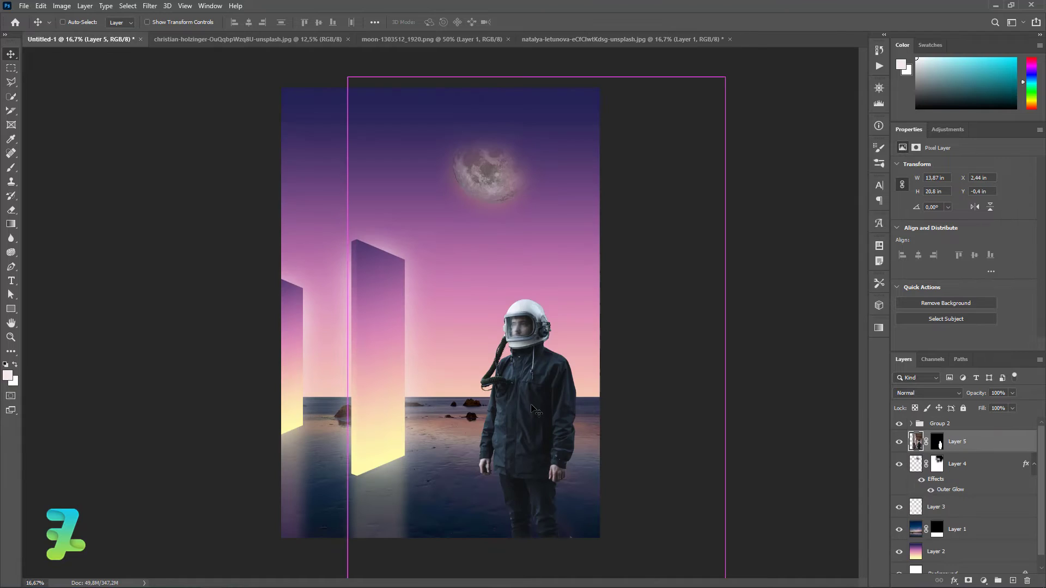
pyautogui.moveTo(514, 361); pyautogui.dragTo(468, 274)
# Free-transform the astronaut much smaller and set him on the shoreline right of the tall pillar
pyautogui.hotkey('ctrl', 't')
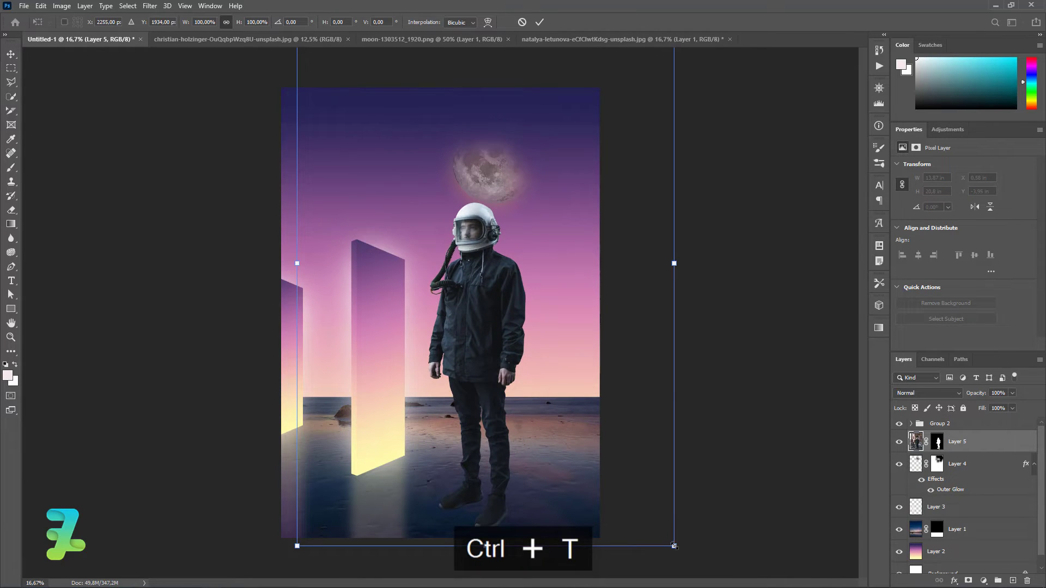
pyautogui.moveTo(674, 545); pyautogui.dragTo(535, 337)
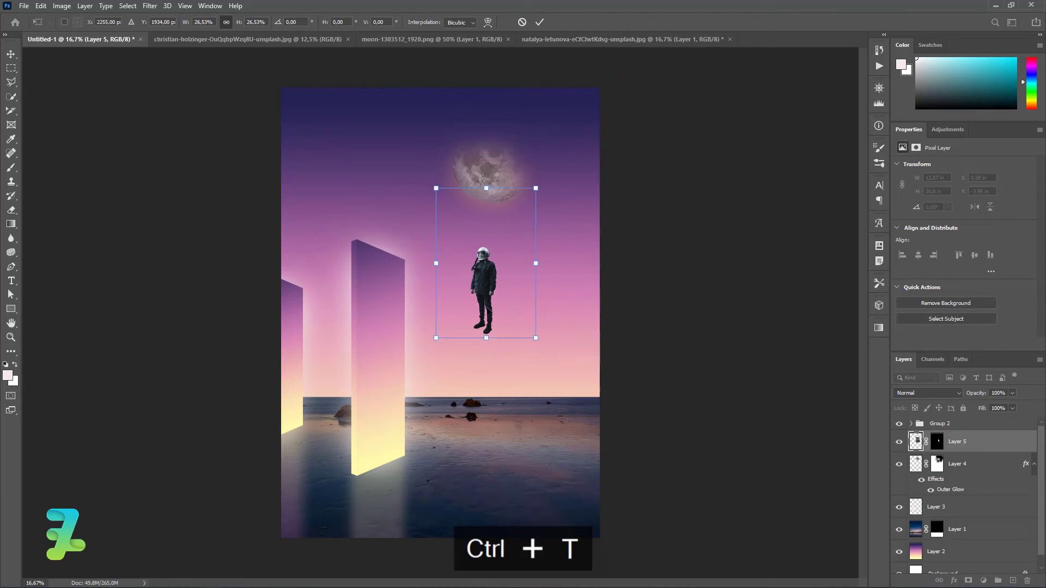
pyautogui.moveTo(487, 313); pyautogui.dragTo(502, 443)
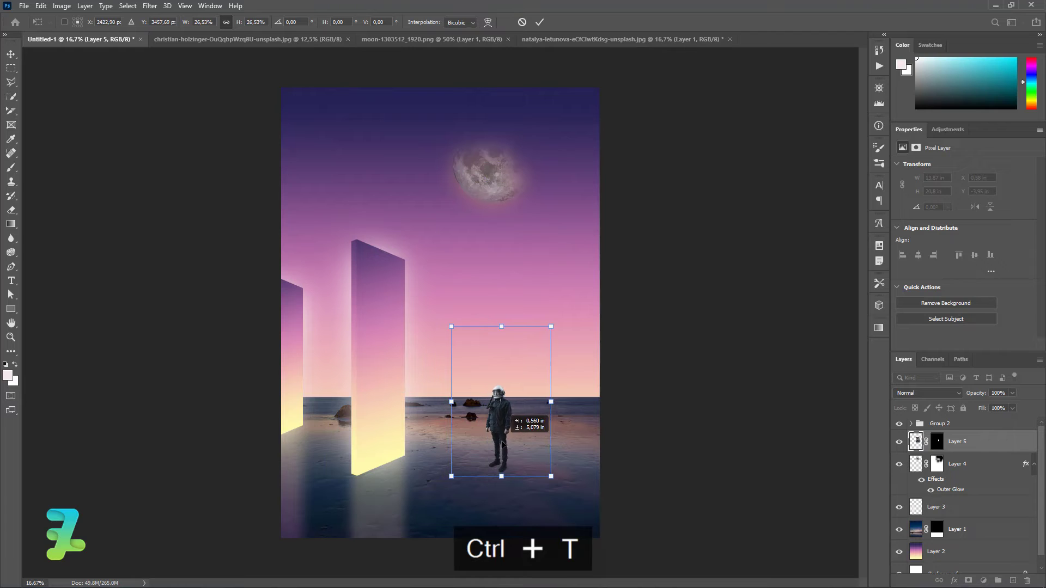
pyautogui.moveTo(504, 403)
pyautogui.mouseDown()
pyautogui.moveTo(443, 397)
pyautogui.moveTo(479, 416)
pyautogui.mouseUp()
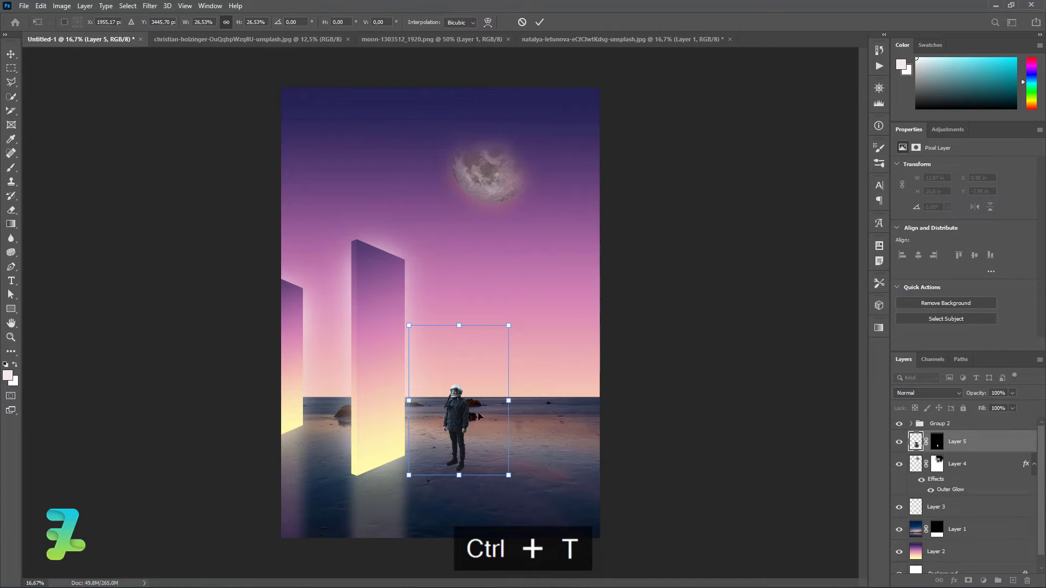
pyautogui.moveTo(514, 326); pyautogui.dragTo(531, 302)
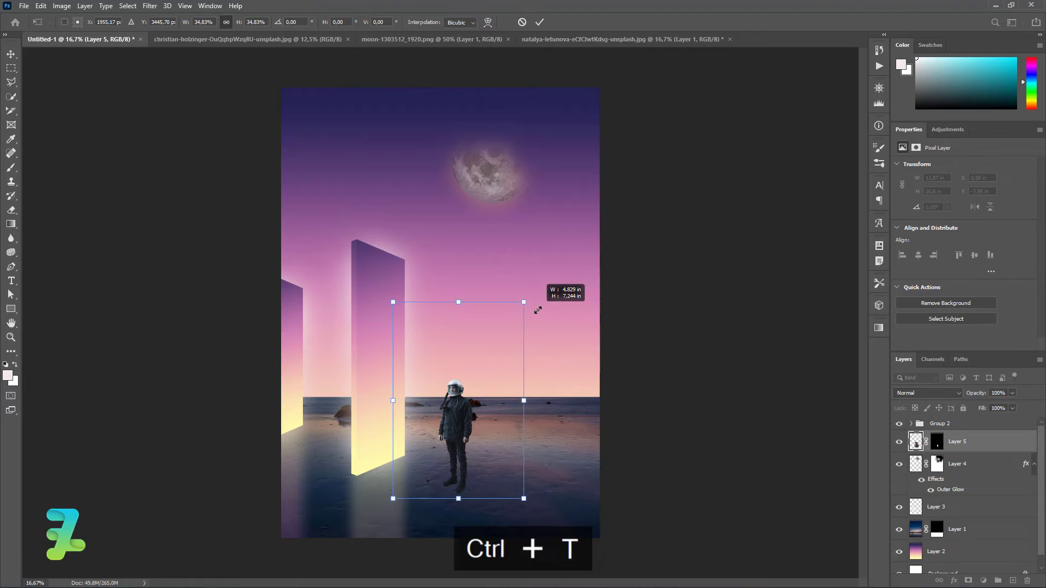
pyautogui.moveTo(468, 413); pyautogui.dragTo(454, 399)
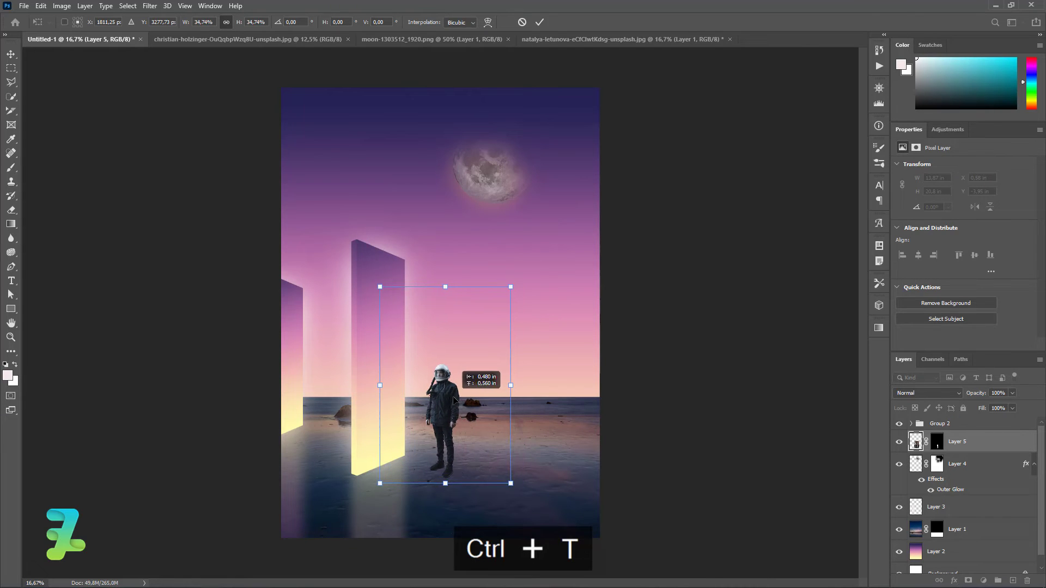
pyautogui.moveTo(511, 286); pyautogui.dragTo(524, 267)
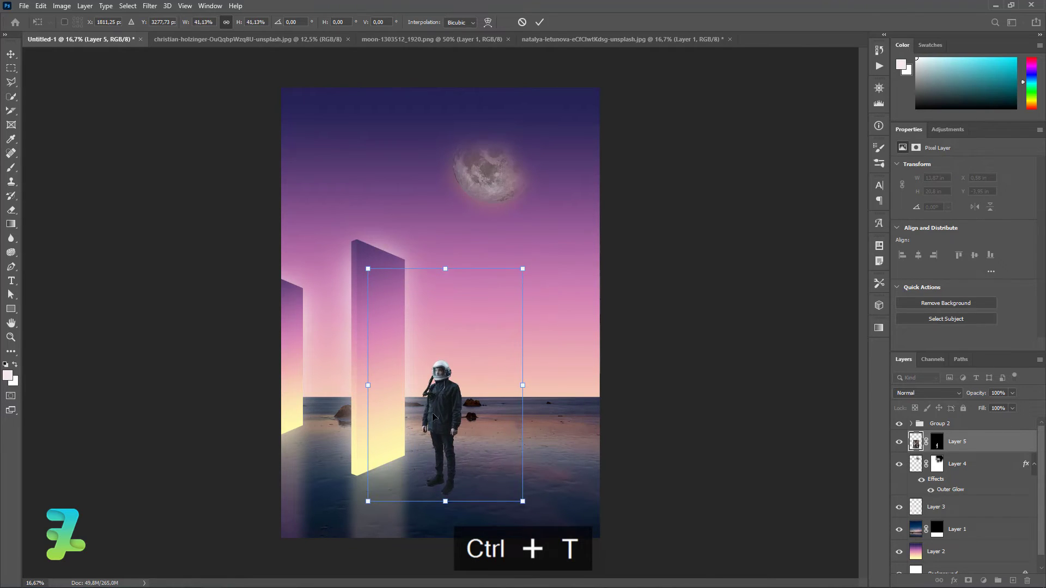
pyautogui.moveTo(428, 424); pyautogui.dragTo(425, 416)
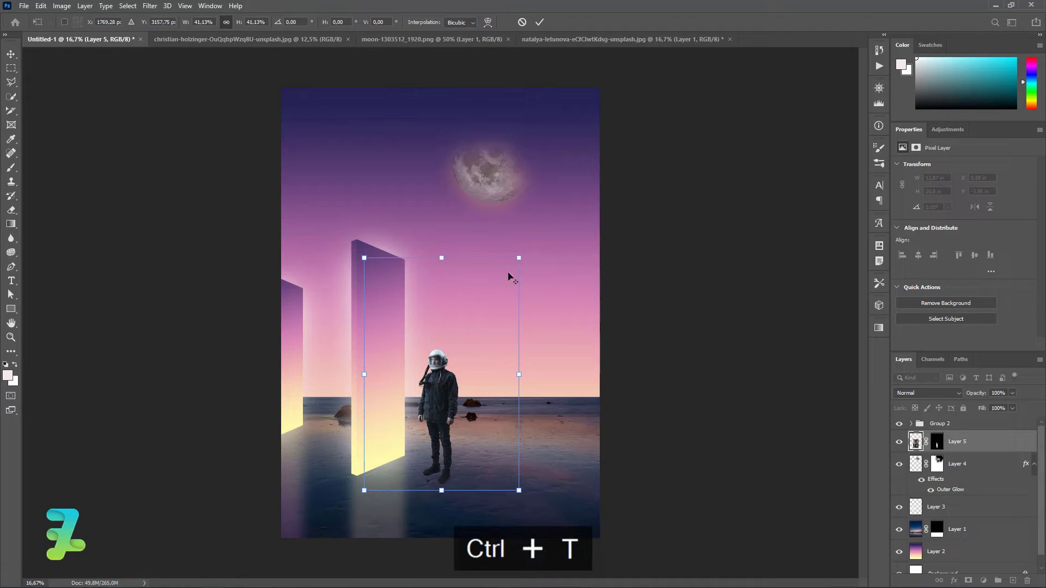
pyautogui.moveTo(517, 259); pyautogui.dragTo(502, 269)
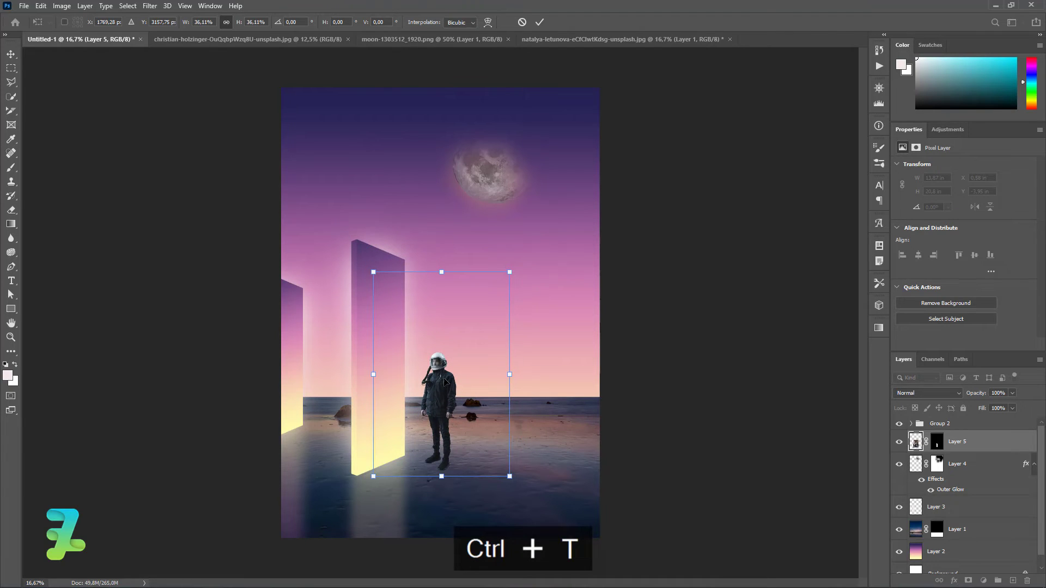
pyautogui.moveTo(442, 384); pyautogui.dragTo(435, 396)
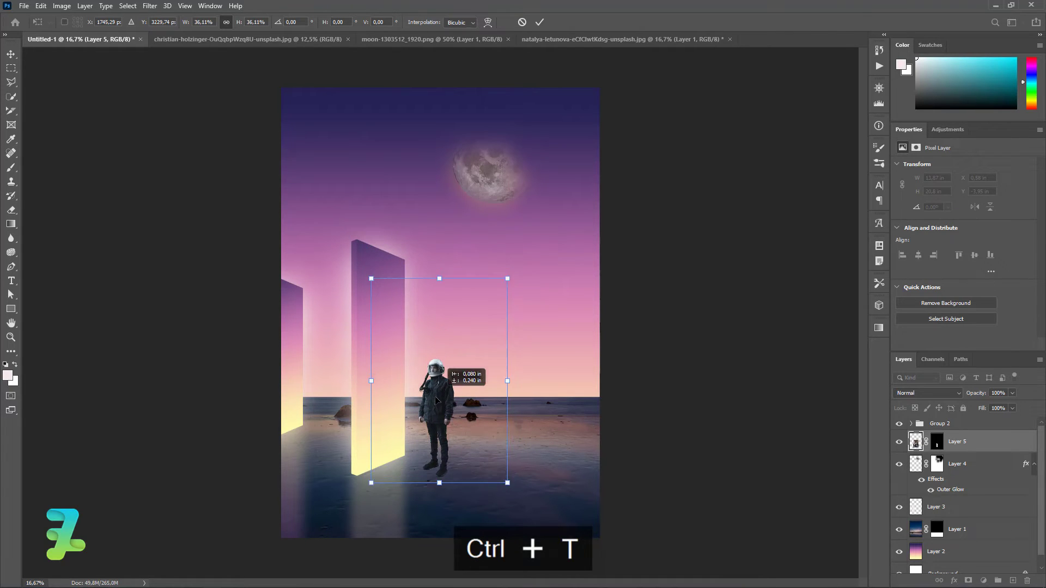
pyautogui.click(10, 54)
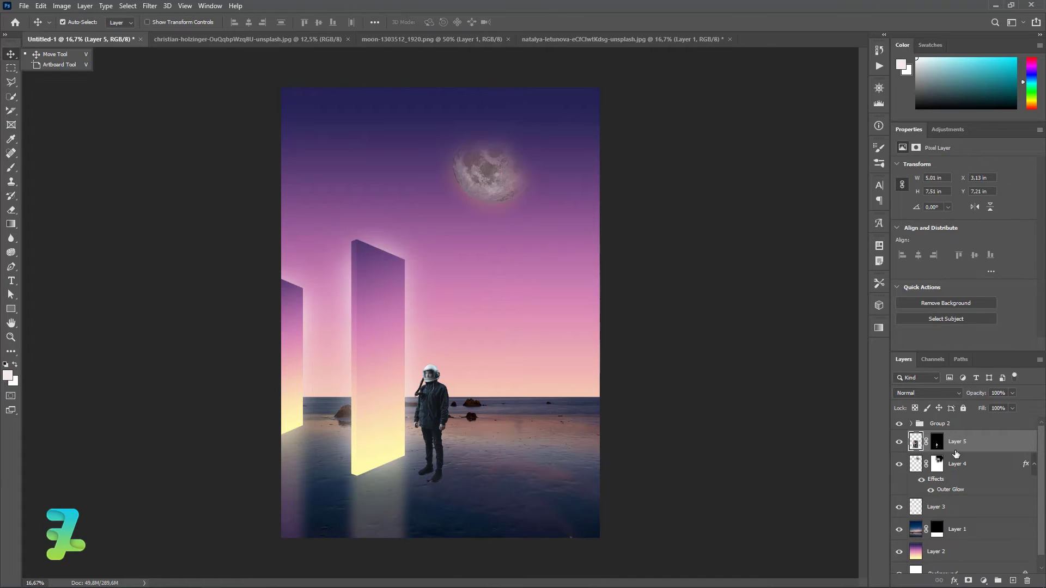
# Convert the astronaut layer to a smart object and duplicate the Group 2 pillars
pyautogui.rightClick(971, 443)
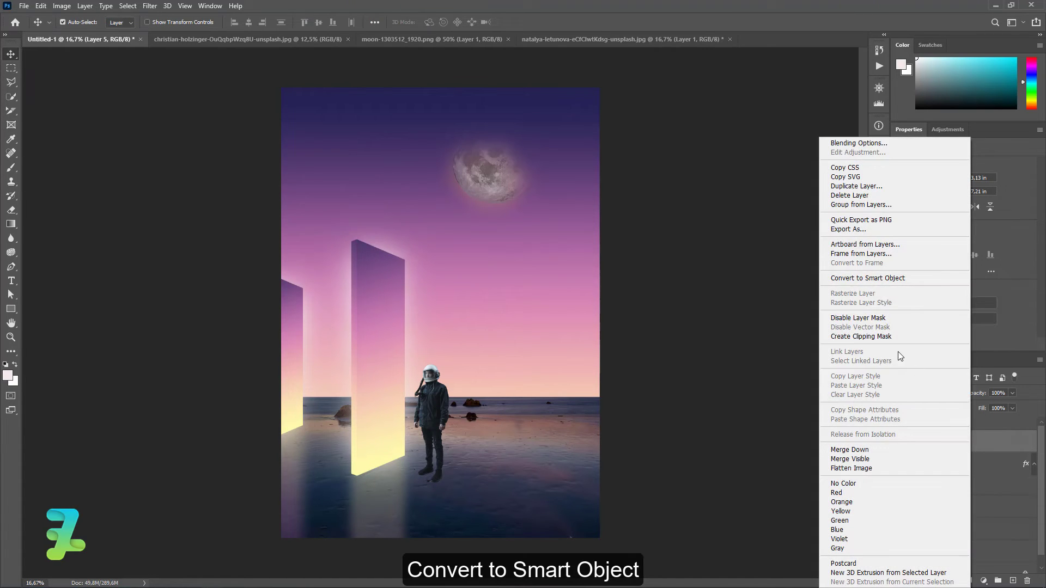
pyautogui.click(872, 278)
pyautogui.click(963, 427)
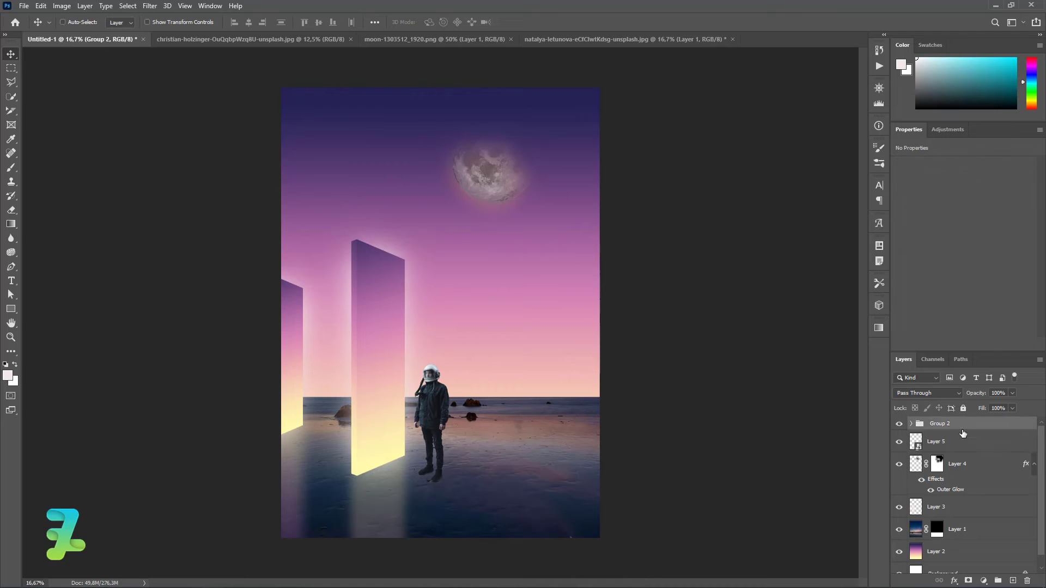
pyautogui.hotkey('ctrl', 'j')
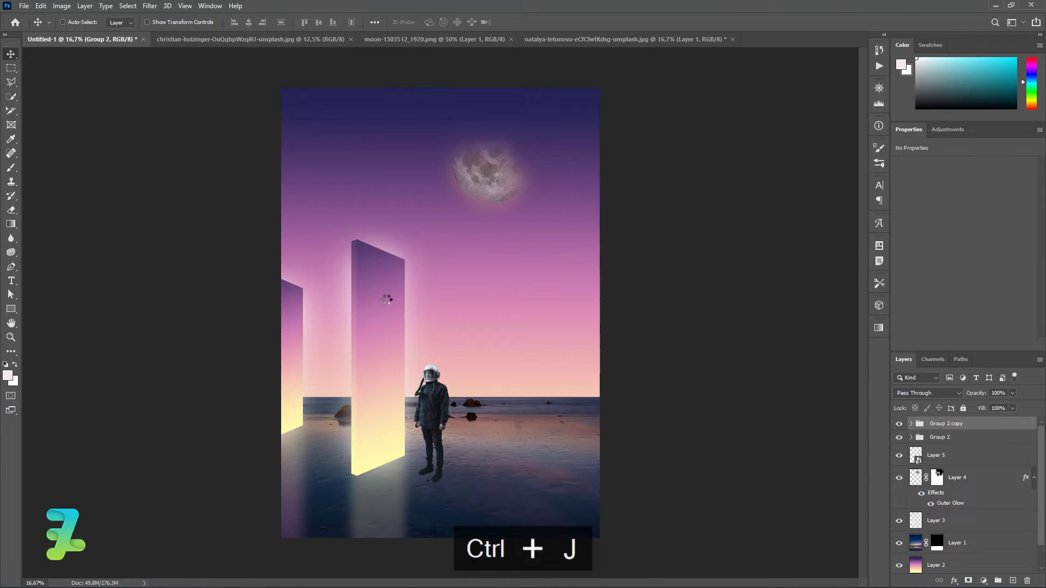
# Move Group 2 copy to the astronaut's right and flip it horizontally
pyautogui.moveTo(387, 299); pyautogui.dragTo(584, 324)
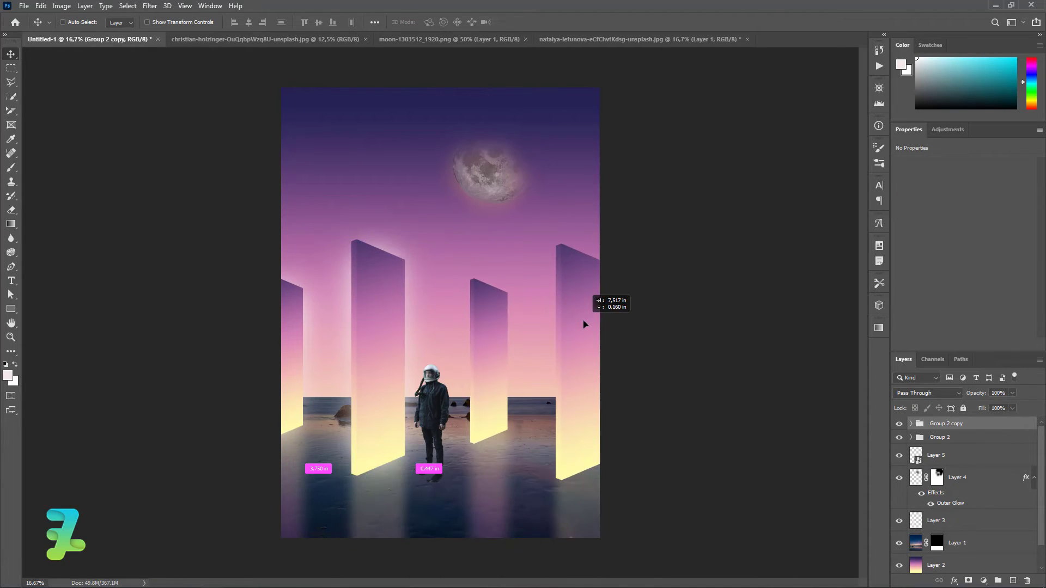
pyautogui.click(41, 5)
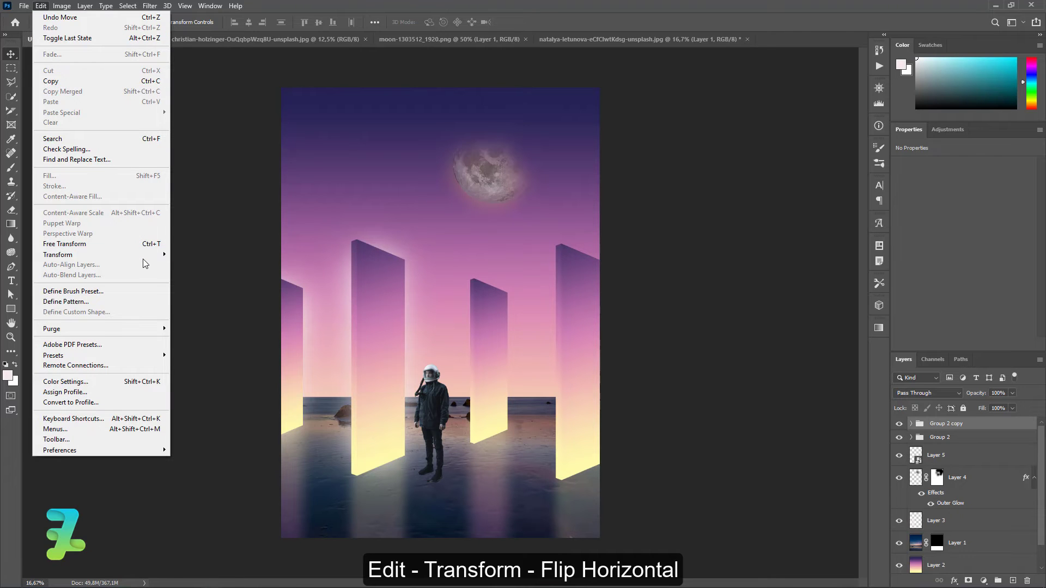
pyautogui.click(191, 423)
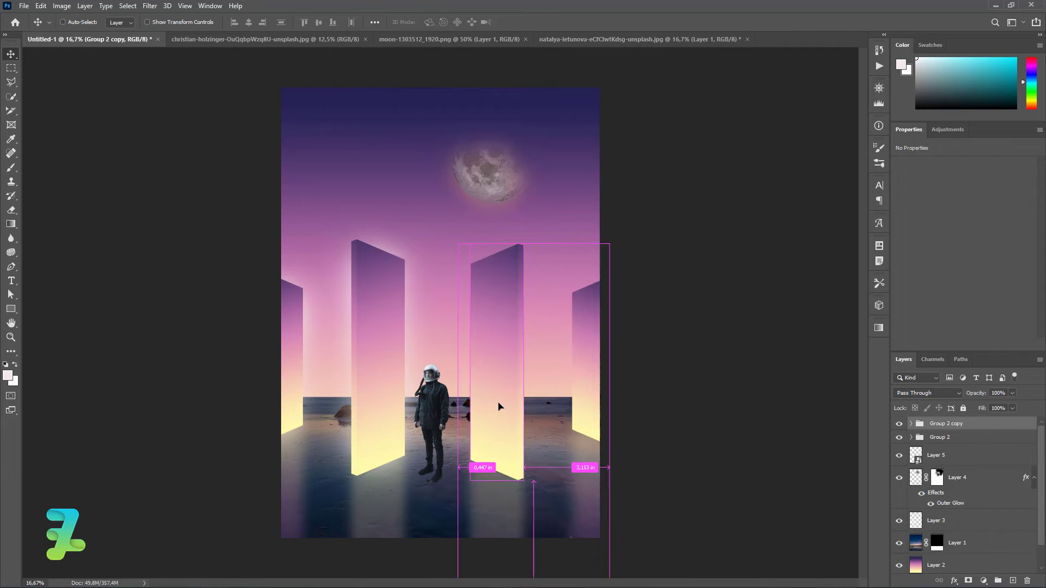
pyautogui.moveTo(498, 407); pyautogui.dragTo(484, 407)
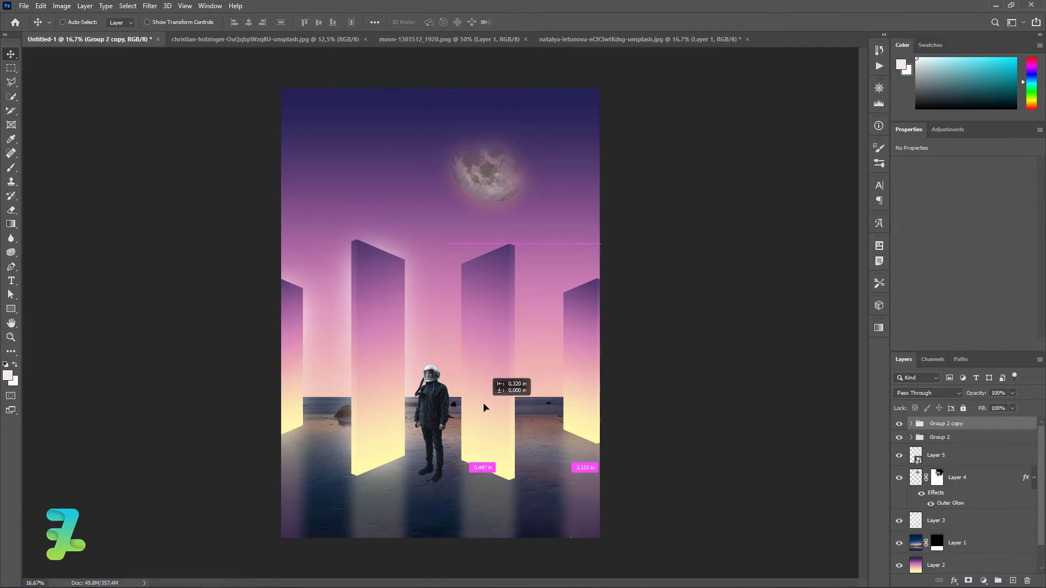
pyautogui.moveTo(484, 407); pyautogui.dragTo(485, 408)
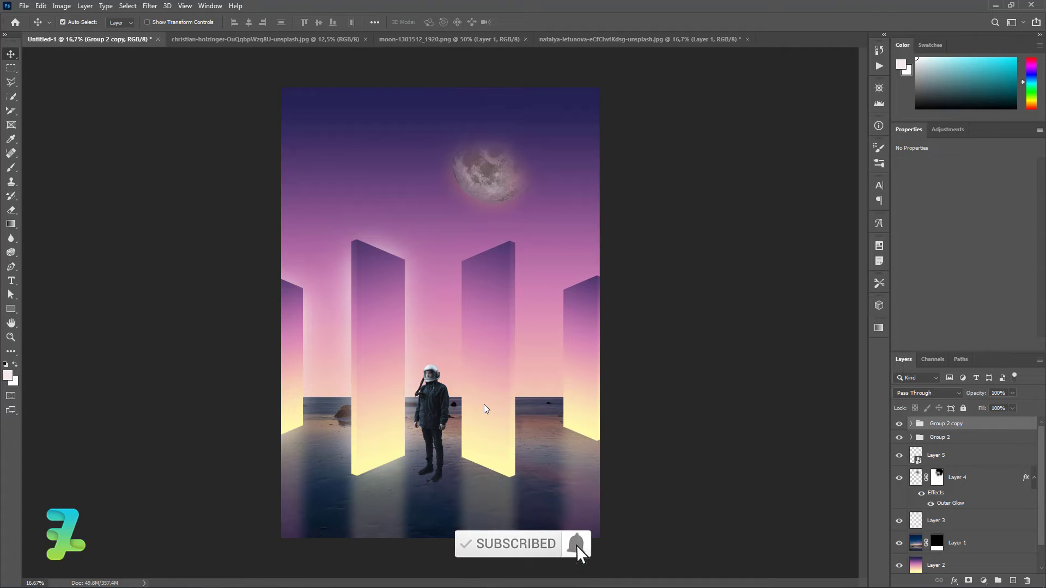
# Move the moon layer further to the left
pyautogui.click(899, 456)
pyautogui.click(959, 458)
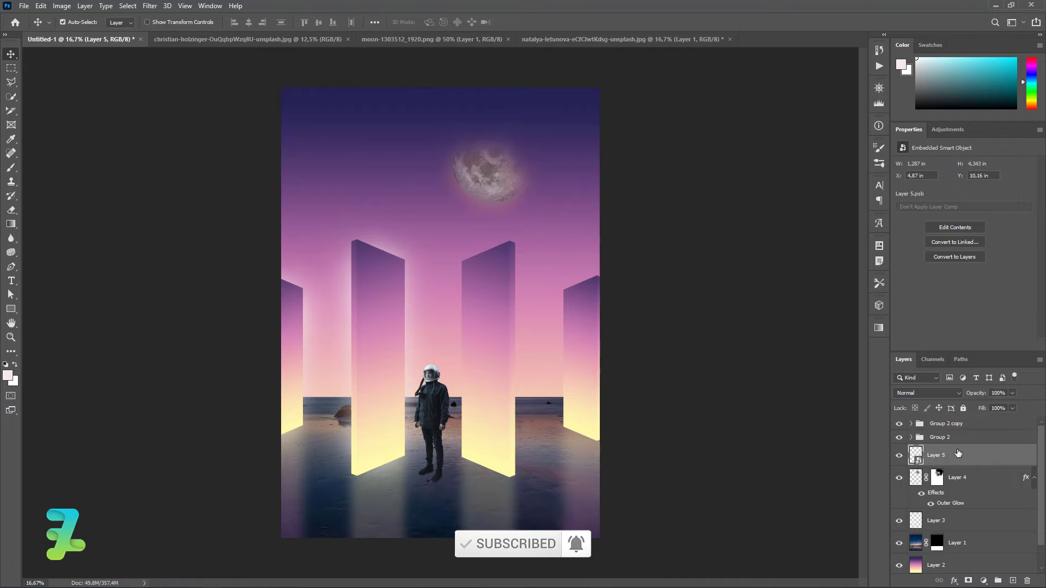
pyautogui.click(475, 203)
pyautogui.moveTo(518, 172)
pyautogui.mouseDown()
pyautogui.moveTo(465, 173)
pyautogui.moveTo(462, 149)
pyautogui.mouseUp()
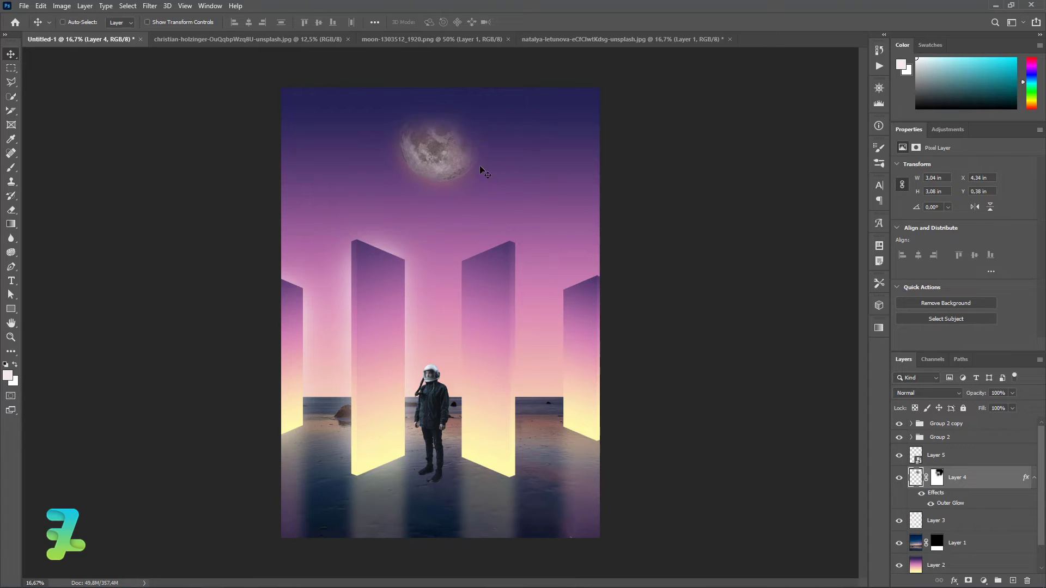
# Add a new Layer 6 clipped to the astronaut layer
pyautogui.click(442, 413)
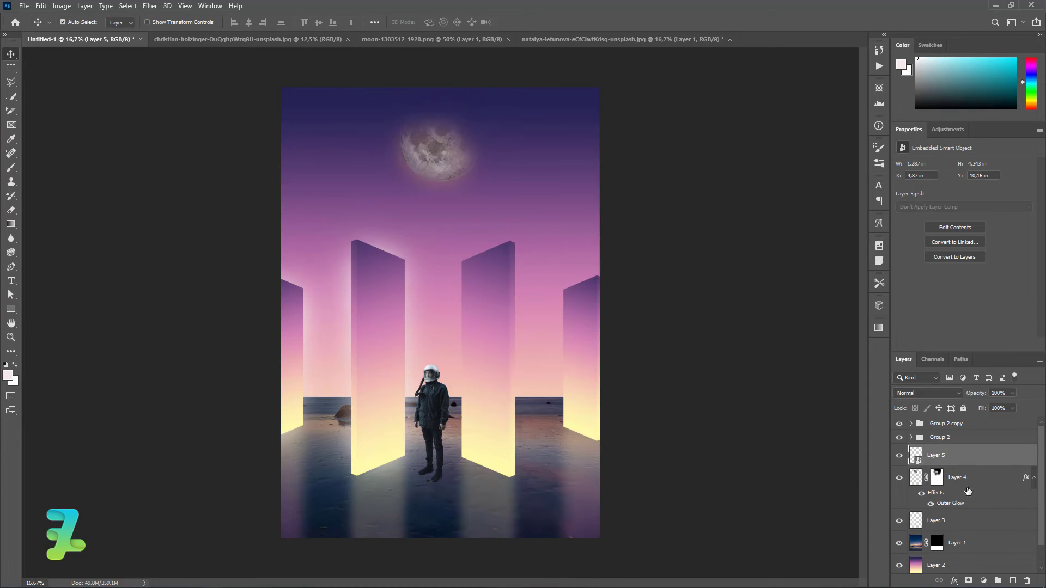
pyautogui.click(1013, 580)
pyautogui.rightClick(972, 459)
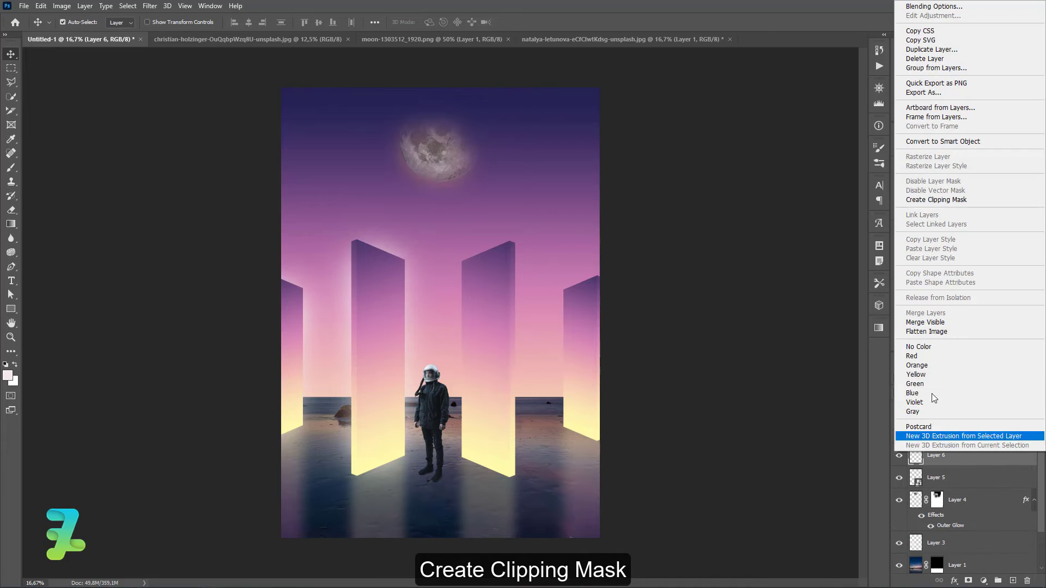
pyautogui.click(933, 201)
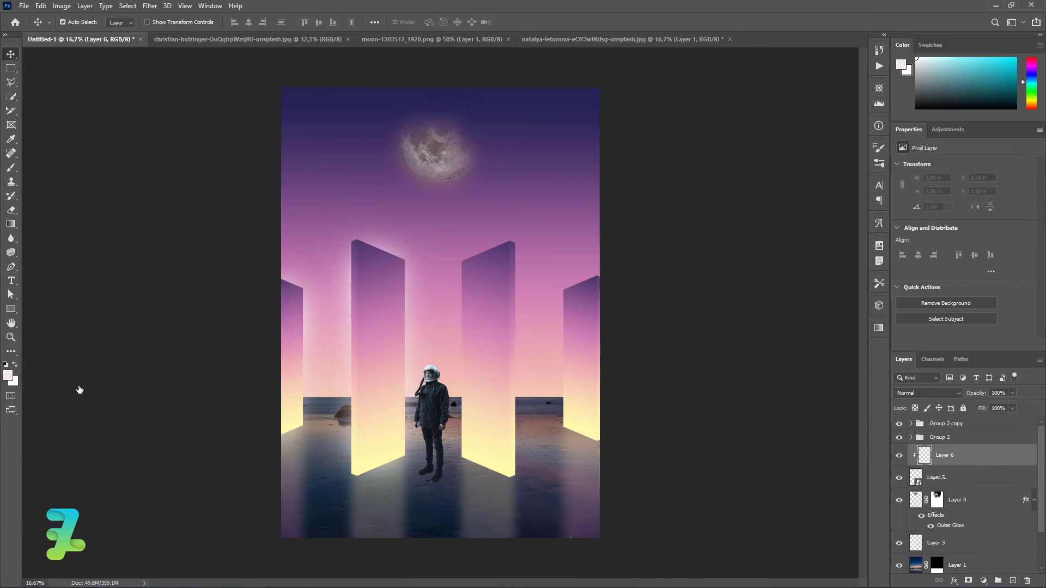
# Sample pale yellow #fbeaae from the monoliths and paint a soft glow on the astronaut
pyautogui.click(11, 168)
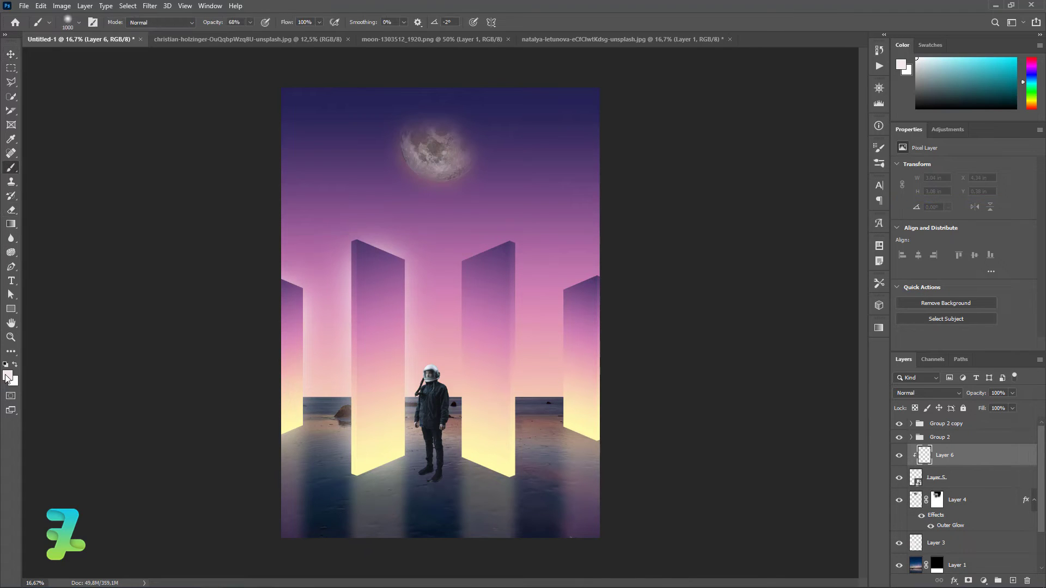
pyautogui.click(7, 376)
pyautogui.click(294, 450)
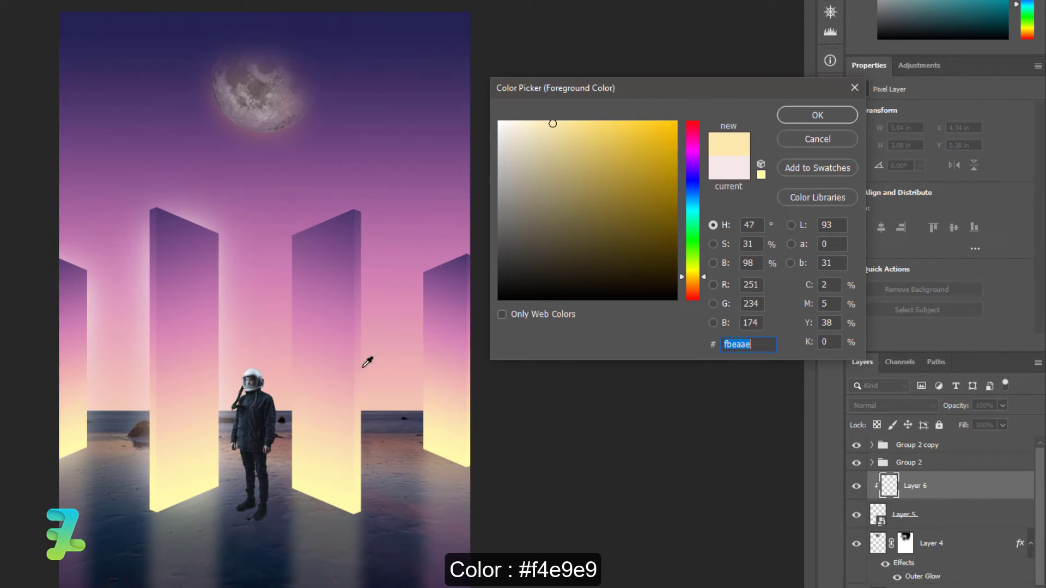
pyautogui.click(797, 120)
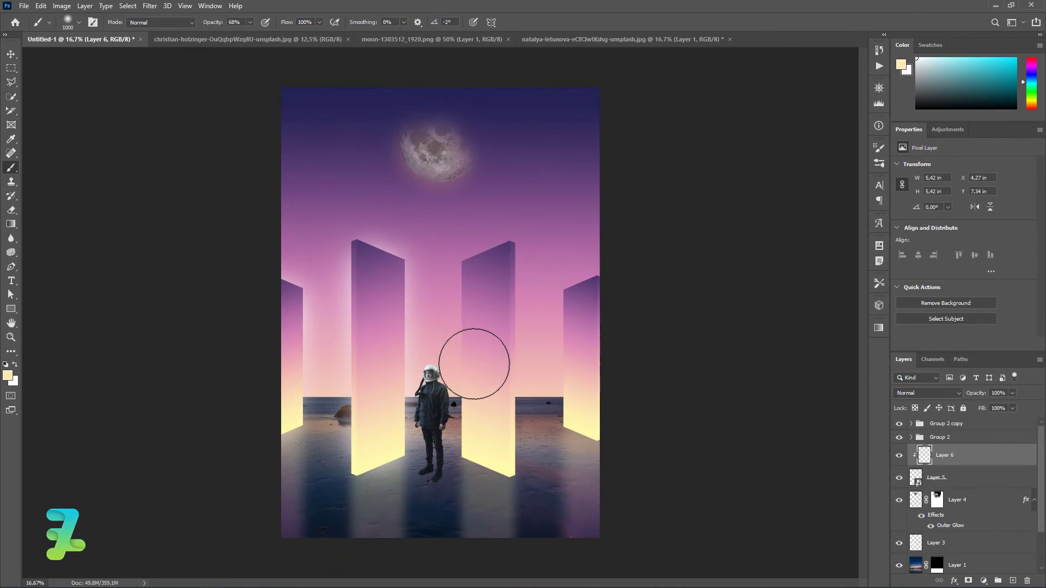
pyautogui.moveTo(474, 364); pyautogui.dragTo(487, 451)
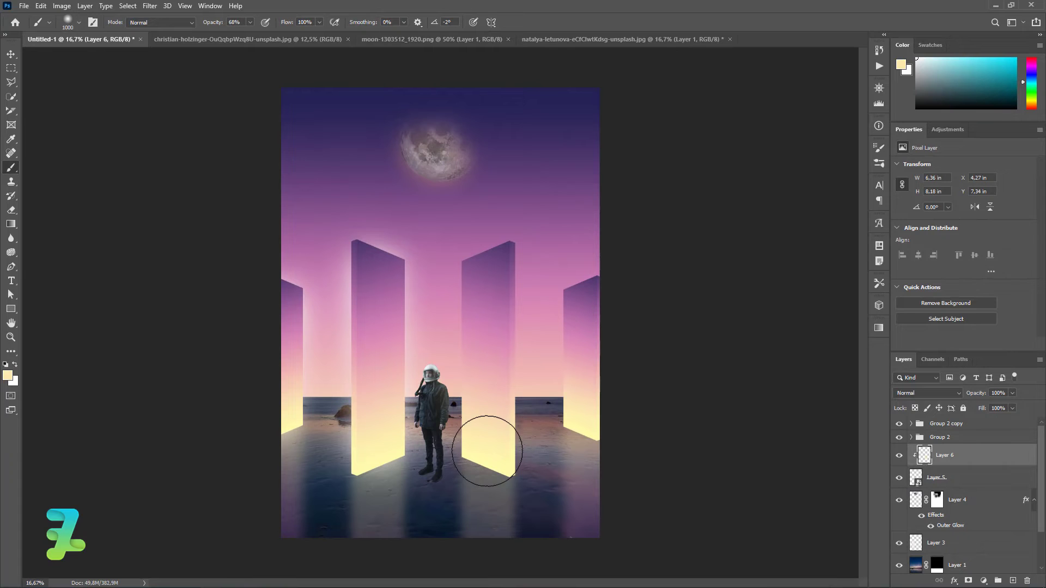
pyautogui.moveTo(487, 451); pyautogui.dragTo(371, 413)
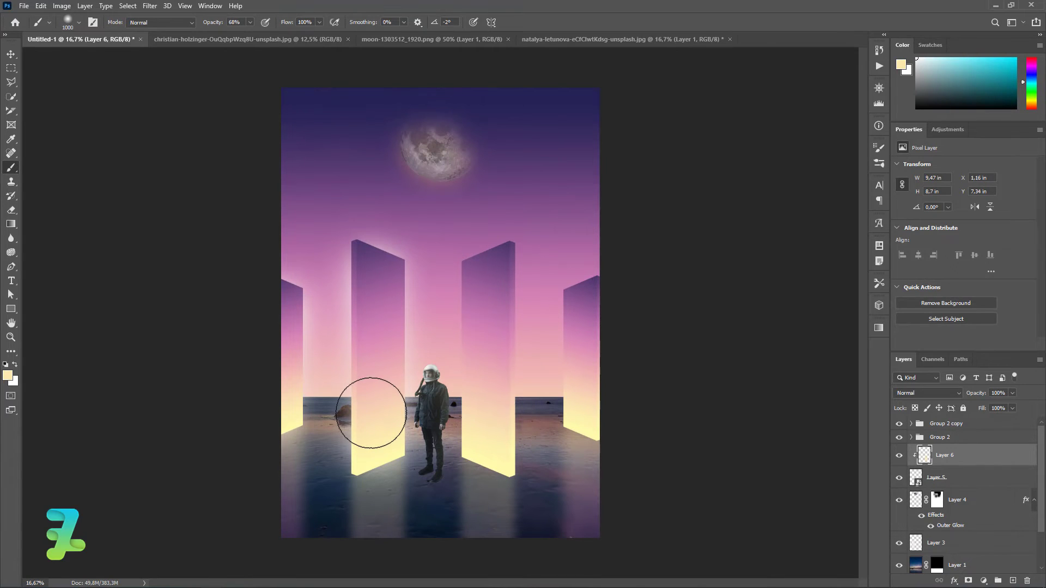
pyautogui.press('[')
pyautogui.press('[')
pyautogui.press('[')
pyautogui.press('[')
pyautogui.press('[')
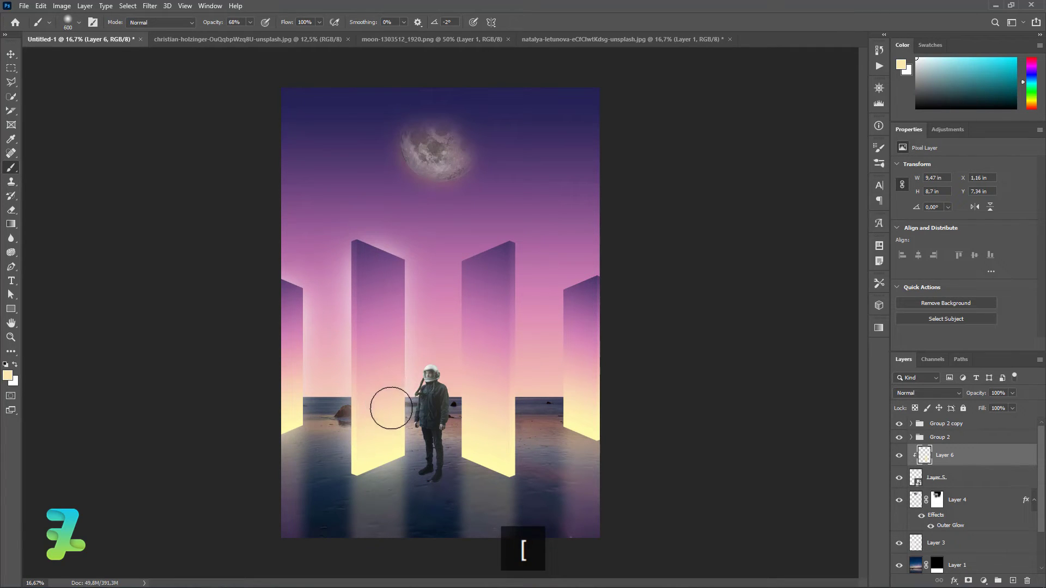
pyautogui.press('[')
pyautogui.hotkey('ctrl', 'z')
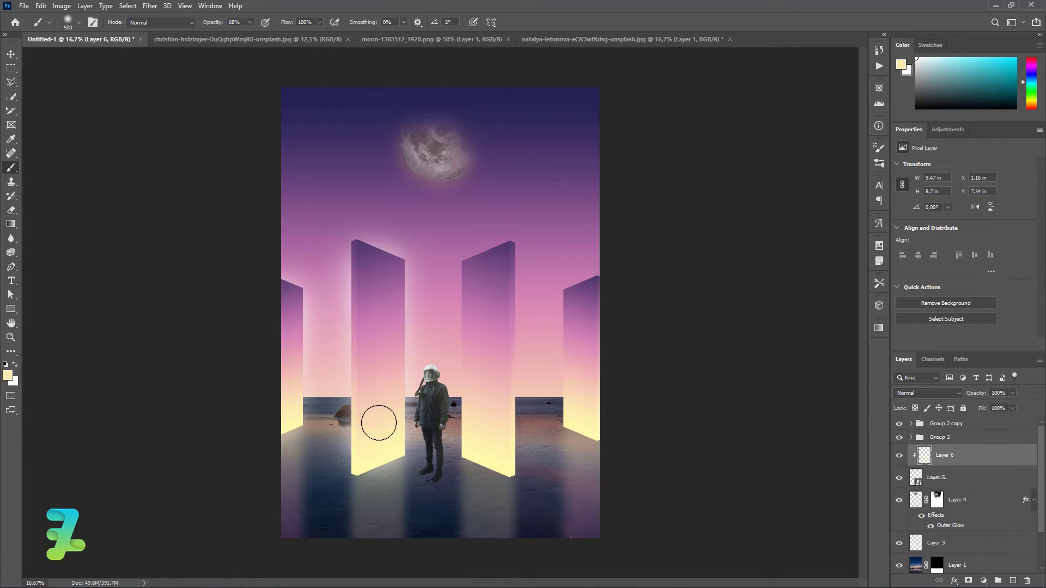
pyautogui.click(9, 55)
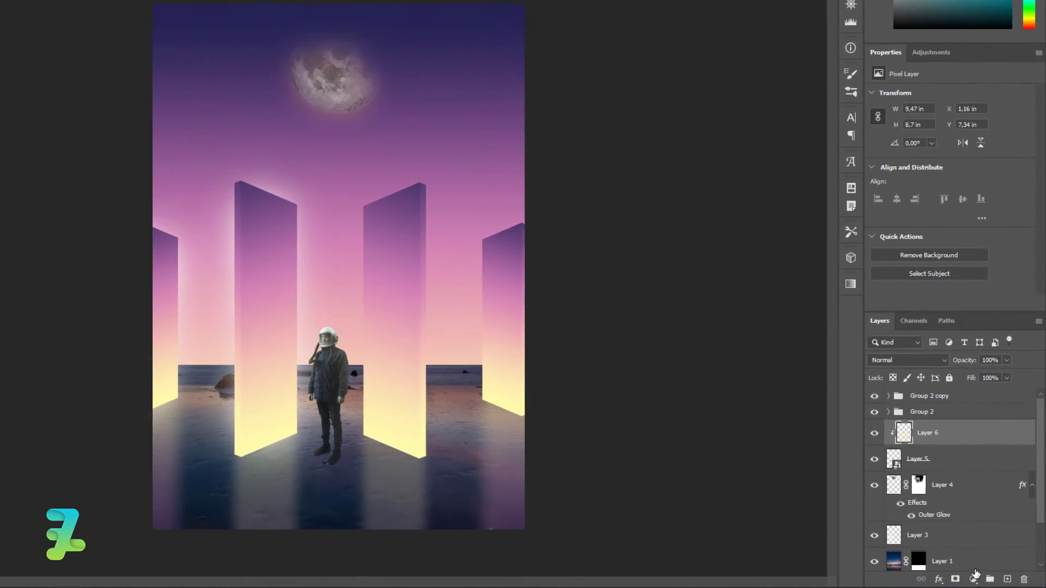
# Add a Brightness/Contrast adjustment clipped to Layer 6 with brightness 35 and contrast 54
pyautogui.click(984, 581)
pyautogui.click(963, 377)
pyautogui.click(941, 284)
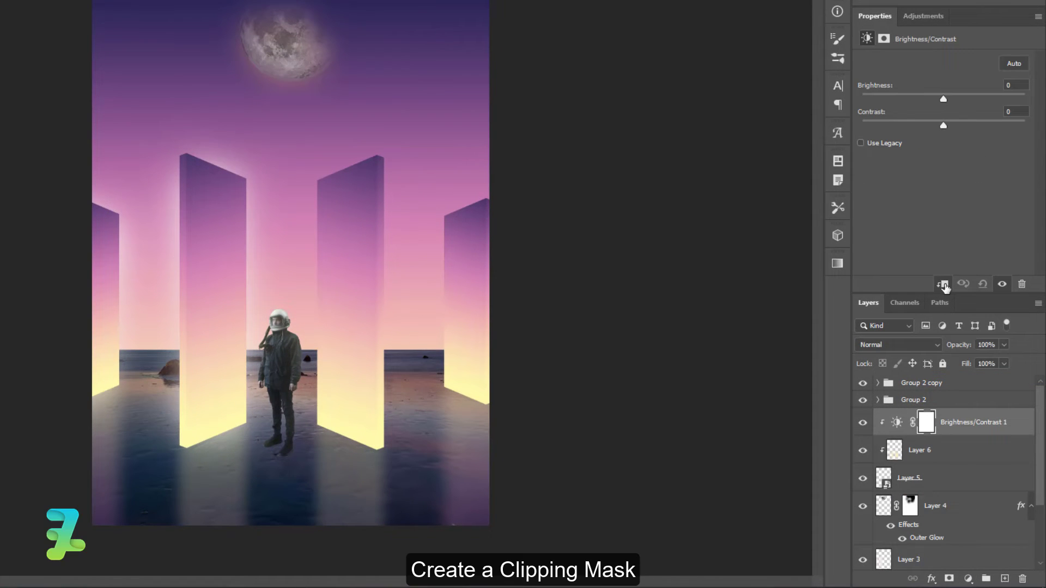
pyautogui.moveTo(942, 96)
pyautogui.mouseDown()
pyautogui.moveTo(983, 102)
pyautogui.moveTo(969, 109)
pyautogui.mouseUp()
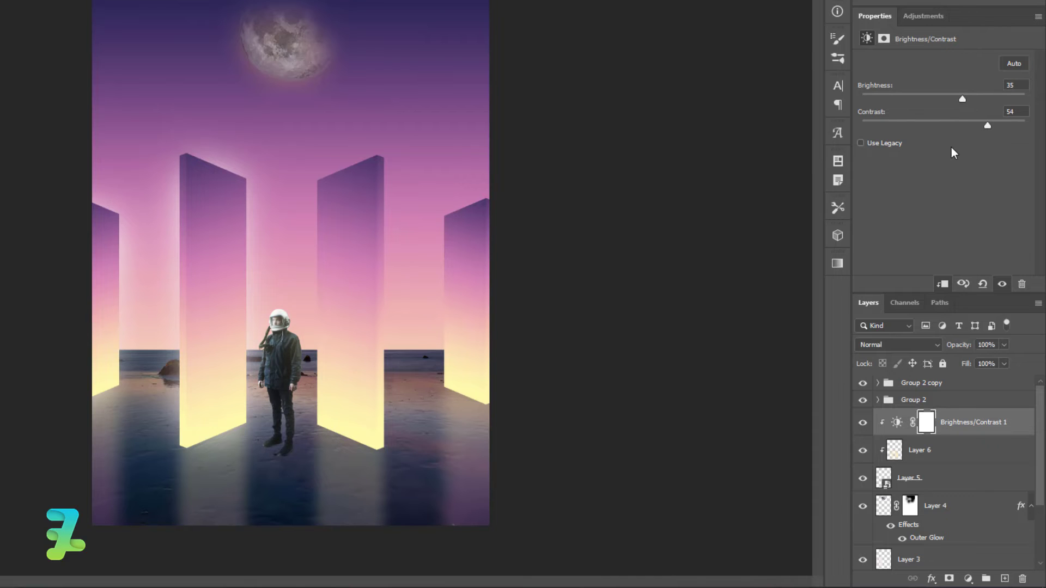
# Duplicate the astronaut, move the copy below him, and flip it vertically and horizontally
pyautogui.click(882, 481)
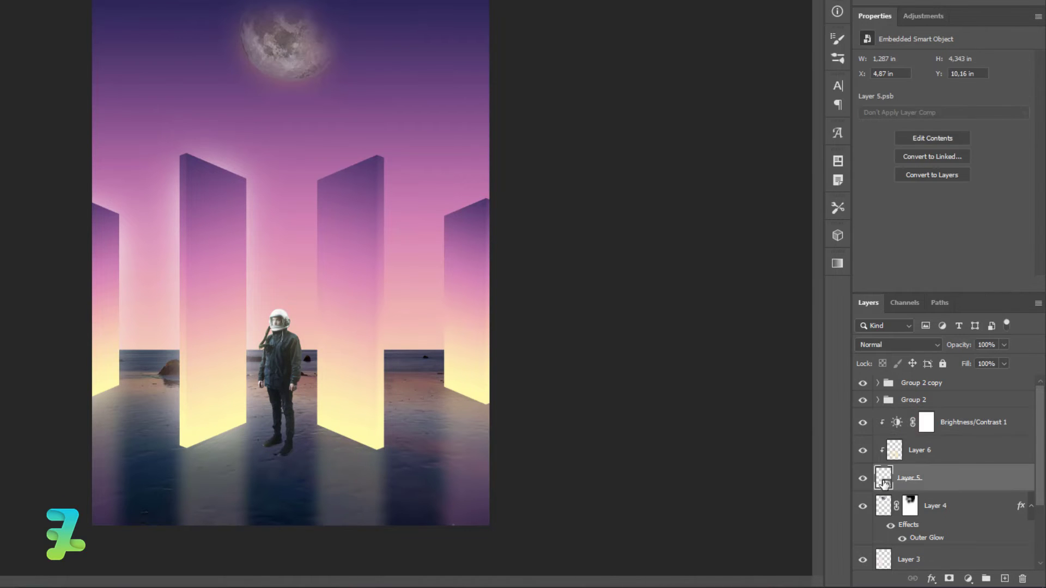
pyautogui.hotkey('ctrl', 'j')
pyautogui.click(886, 507)
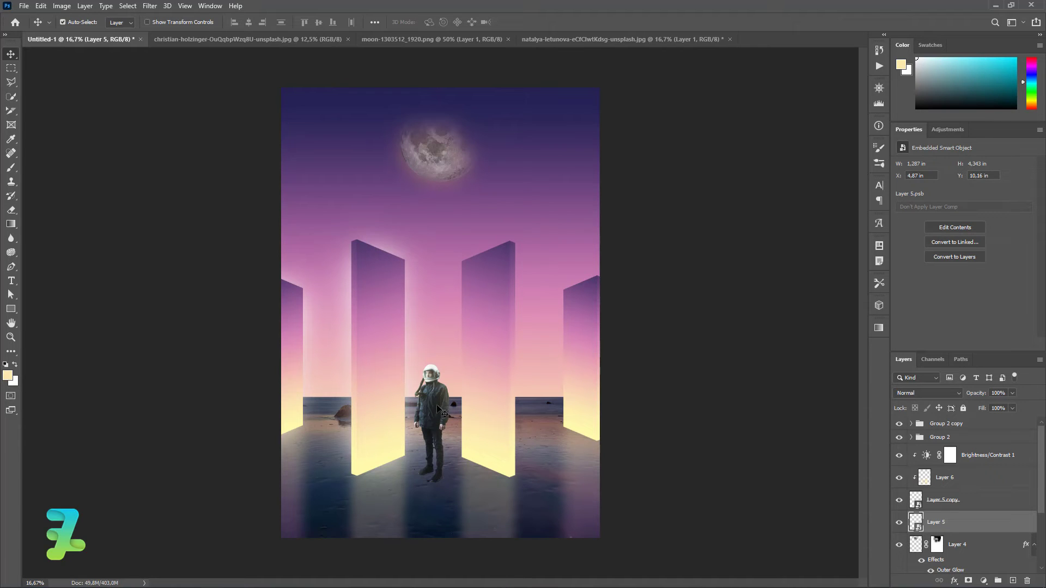
pyautogui.moveTo(438, 409); pyautogui.dragTo(438, 460)
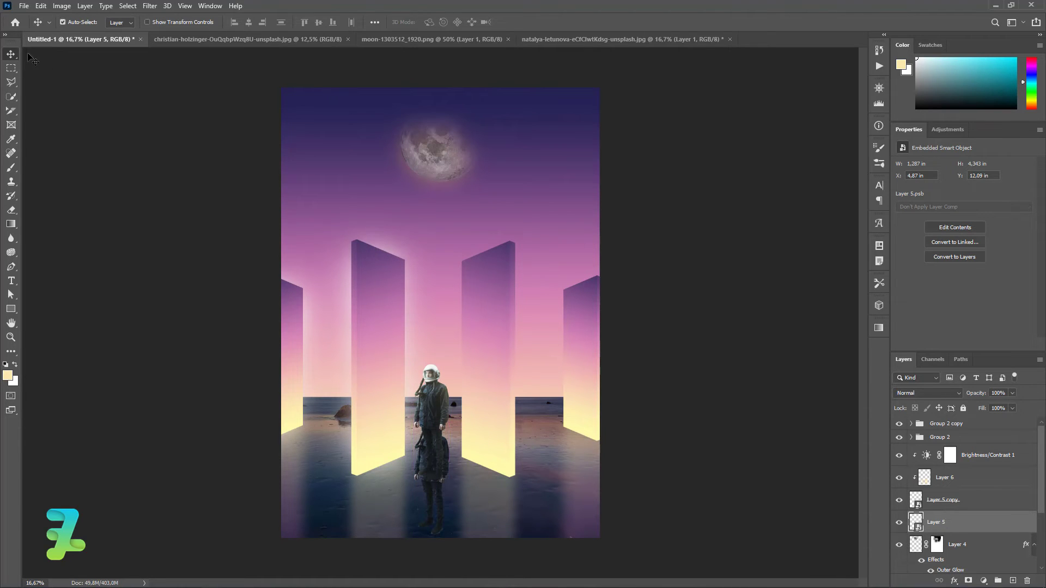
pyautogui.click(41, 7)
pyautogui.moveTo(57, 254)
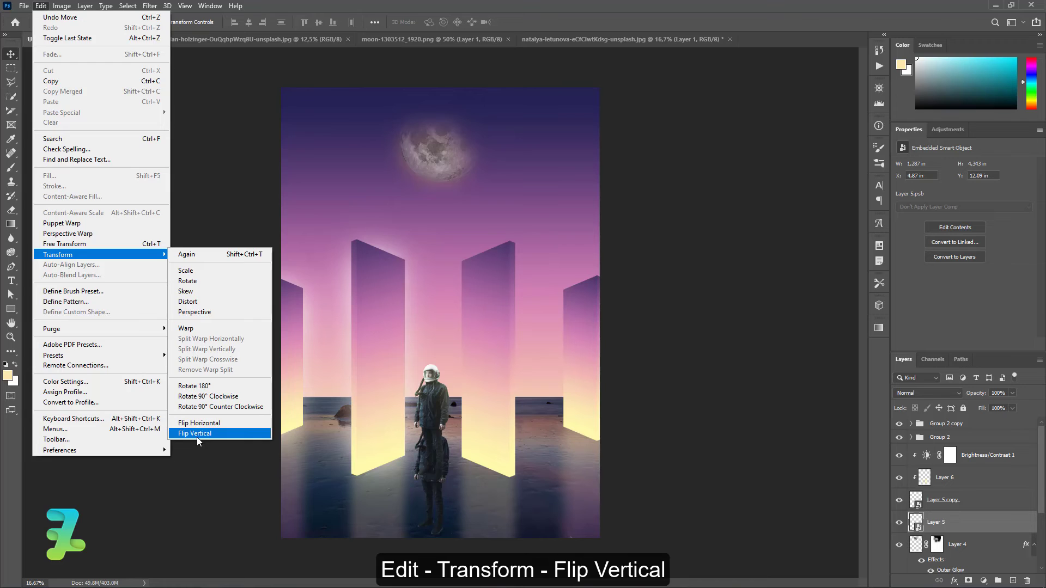
pyautogui.click(197, 434)
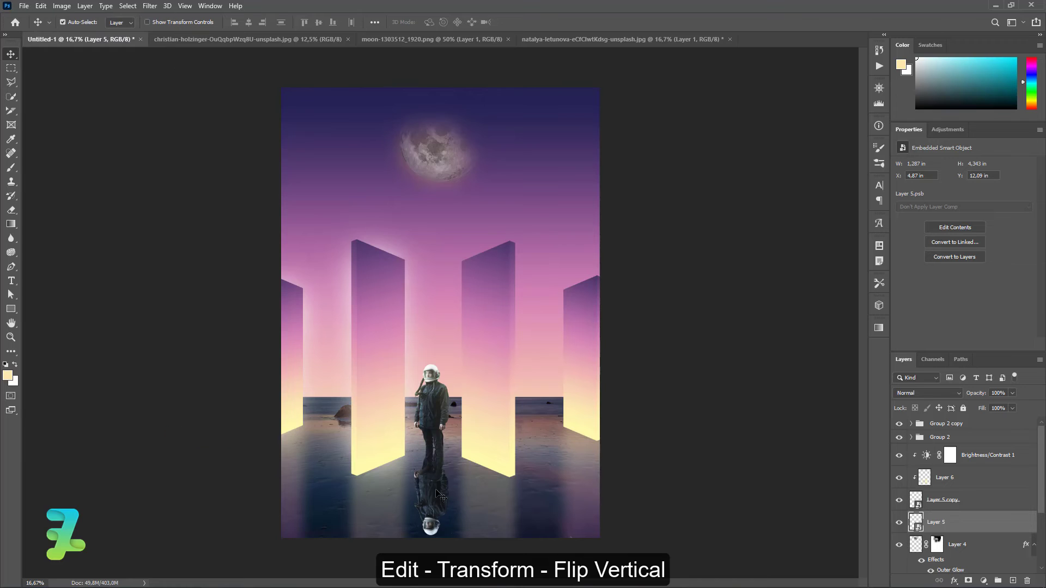
pyautogui.click(41, 6)
pyautogui.moveTo(58, 254)
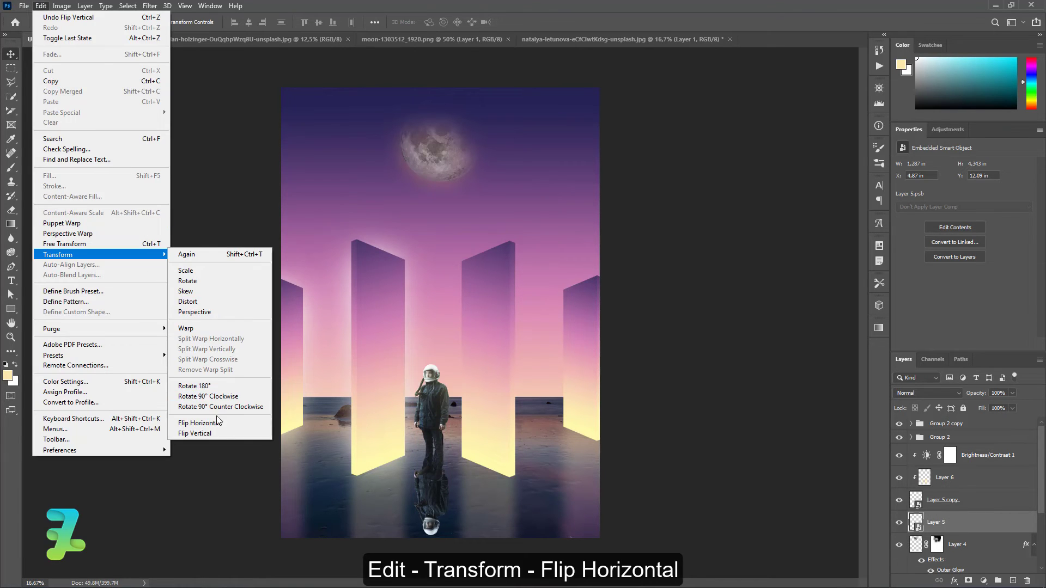
pyautogui.click(199, 423)
# Align the upside-down reflection precisely under the astronaut's feet
pyautogui.moveTo(434, 508)
pyautogui.mouseDown()
pyautogui.moveTo(431, 560)
pyautogui.moveTo(428, 511)
pyautogui.mouseUp()
pyautogui.click(41, 5)
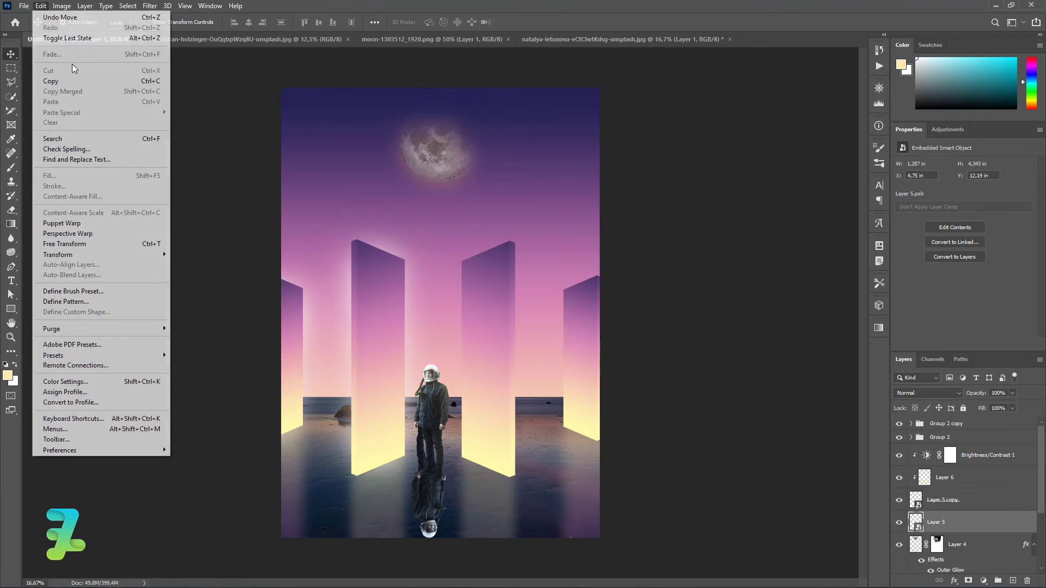
pyautogui.click(387, 344)
pyautogui.hotkey('ctrl', 'z')
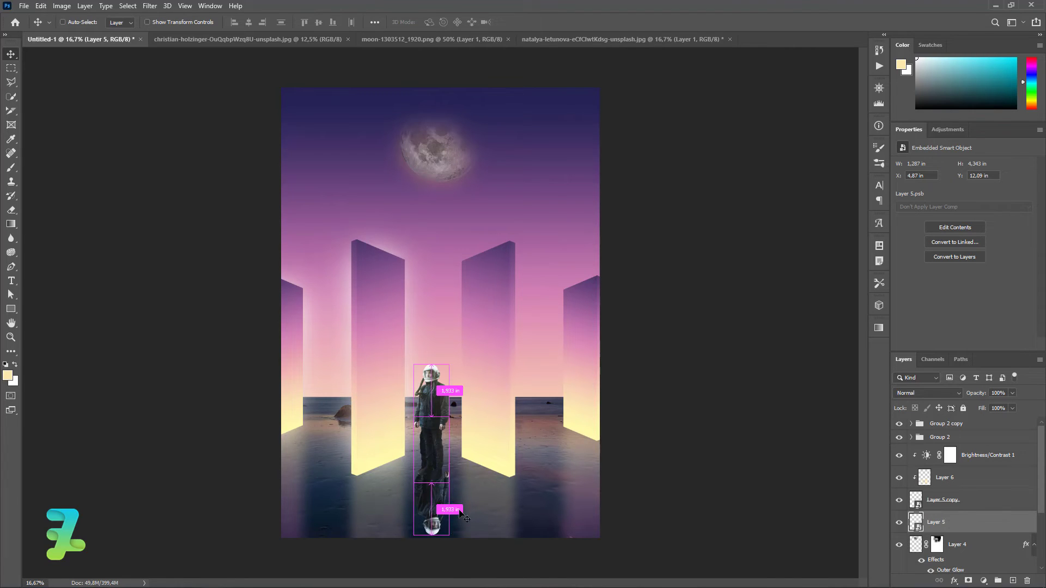
pyautogui.press('z')
pyautogui.moveTo(448, 502); pyautogui.dragTo(435, 570)
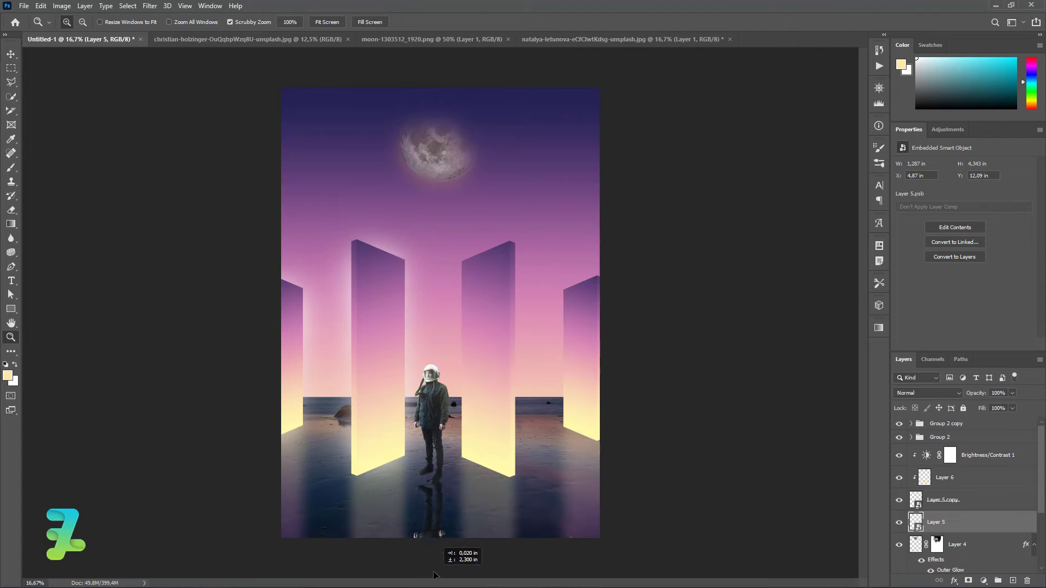
pyautogui.moveTo(436, 570); pyautogui.dragTo(435, 563)
# Give the reflection a Gaussian Blur of about 20 px and 35% opacity
pyautogui.click(149, 7)
pyautogui.moveTo(209, 129)
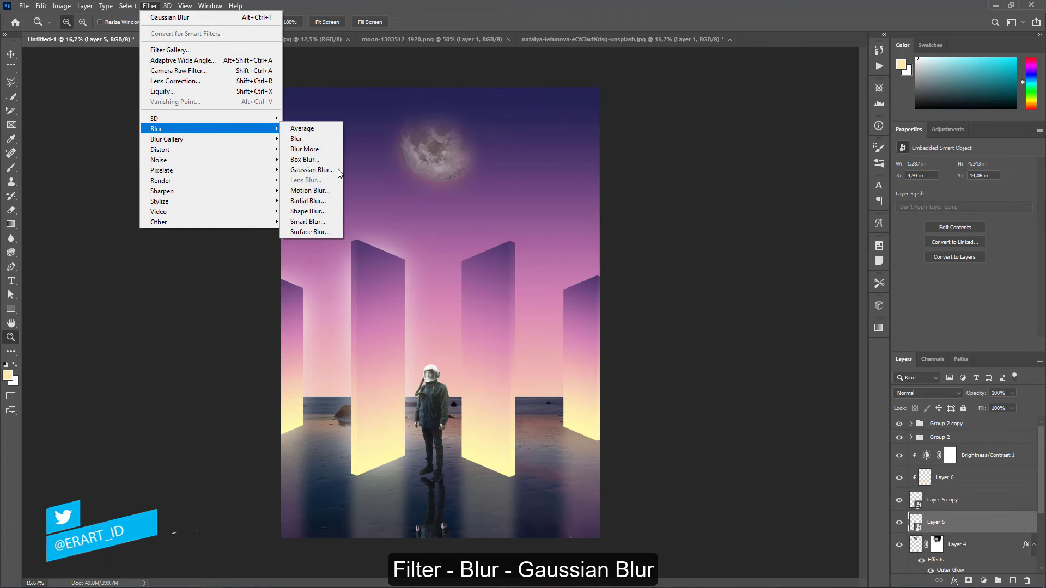
pyautogui.click(316, 170)
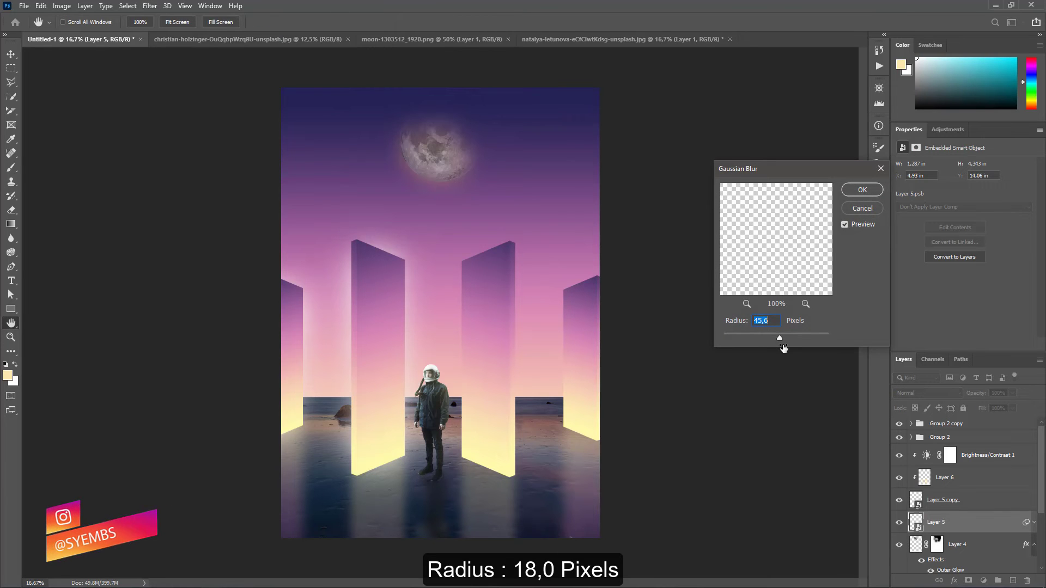
pyautogui.moveTo(779, 338); pyautogui.dragTo(769, 337)
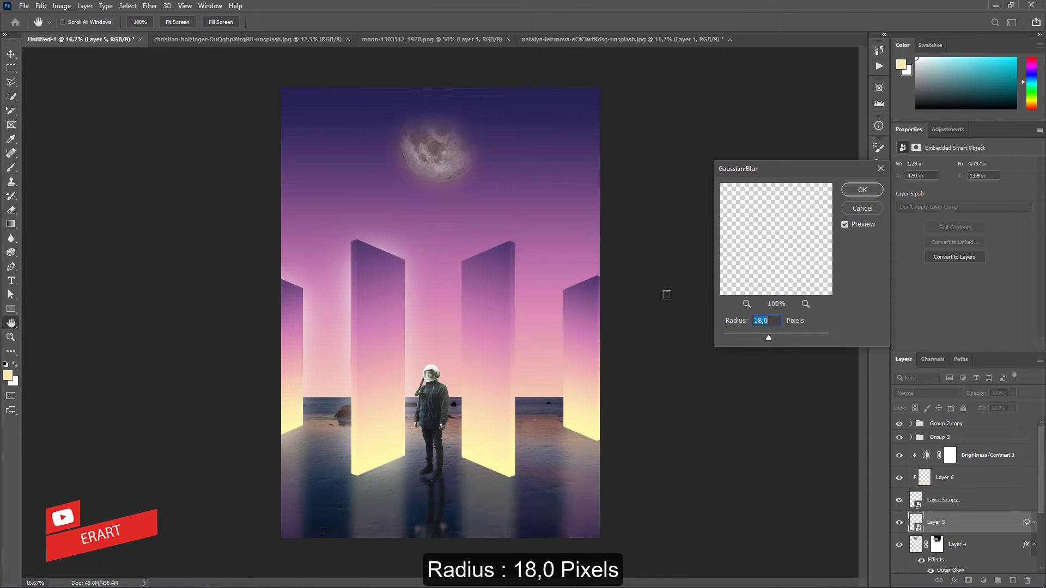
pyautogui.click(863, 189)
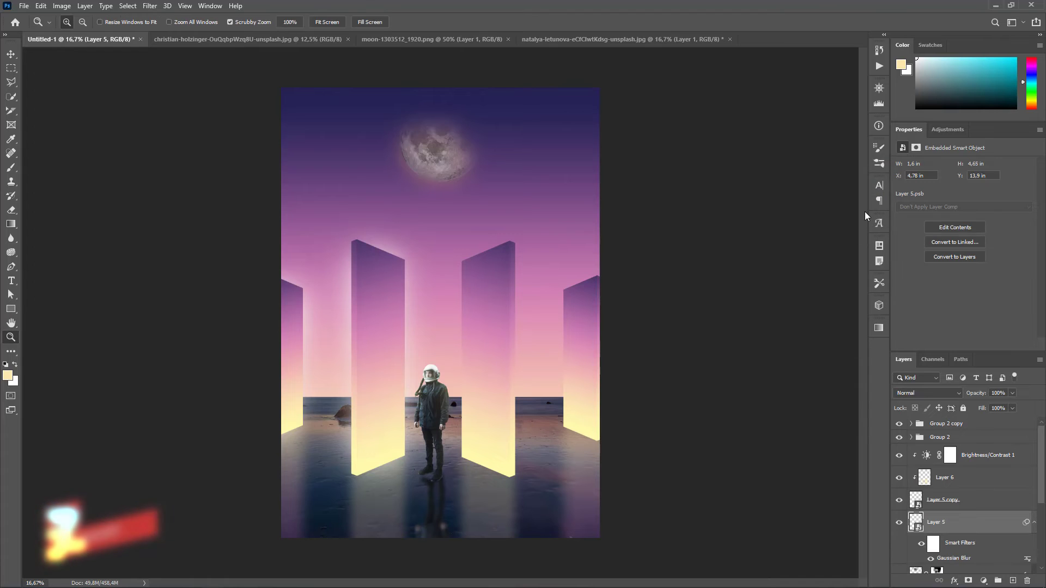
pyautogui.click(1013, 393)
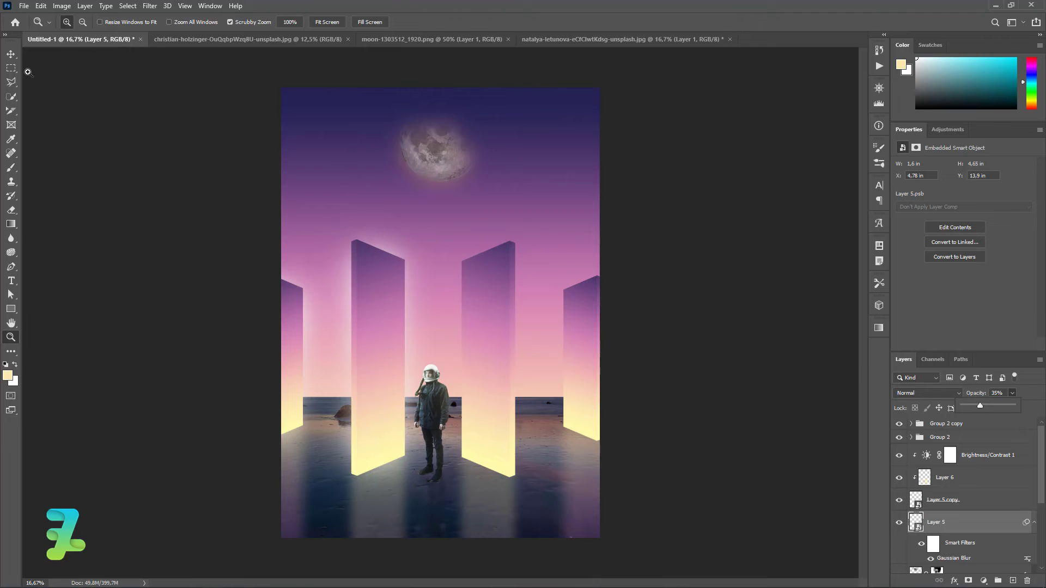
# Nudge the blurred Layer 5 slightly and zoom out to view the whole poster
pyautogui.click(11, 54)
pyautogui.moveTo(433, 511); pyautogui.dragTo(438, 502)
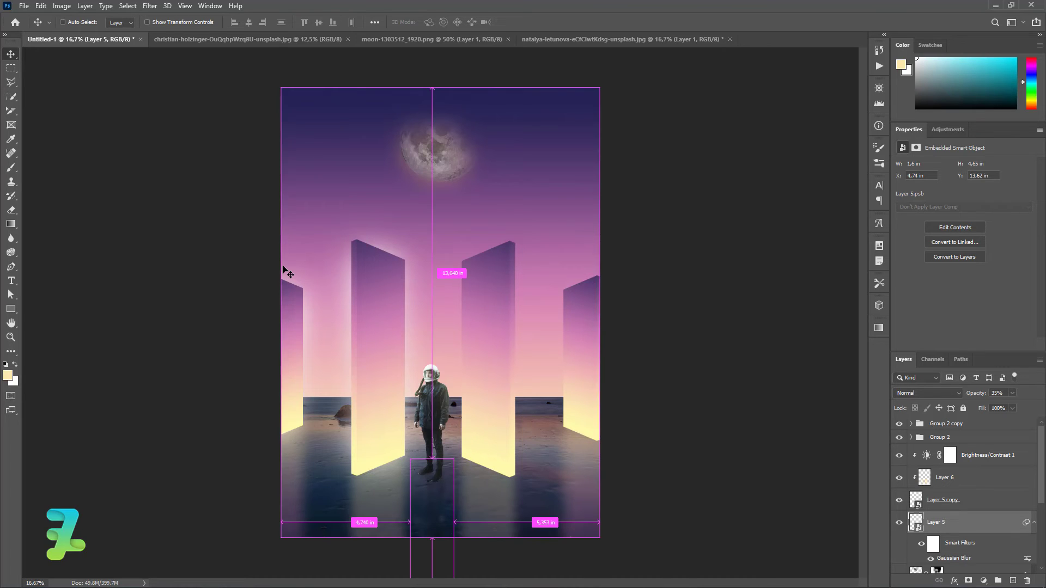
pyautogui.hotkey('ctrl', '-')
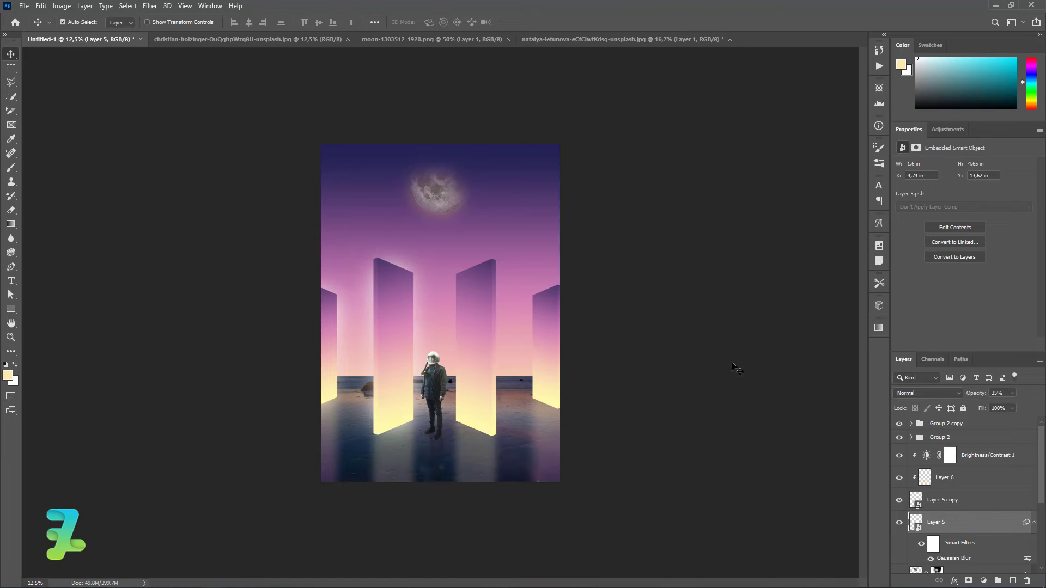
pyautogui.click(430, 190)
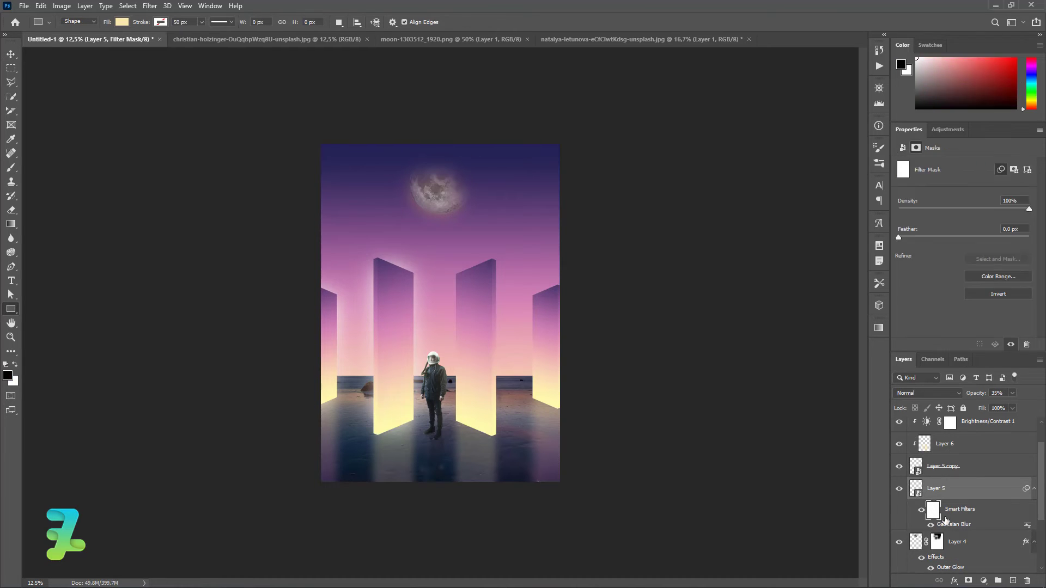
# Draw a large circle with the Ellipse tool, filled cream #fdfbf5
pyautogui.click(1013, 581)
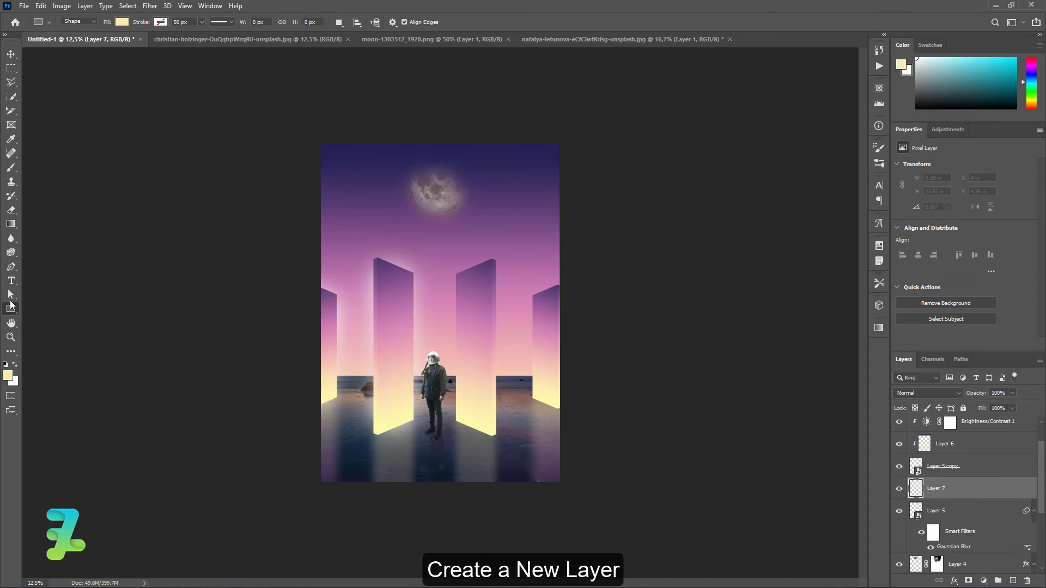
pyautogui.rightClick(10, 304)
pyautogui.click(40, 334)
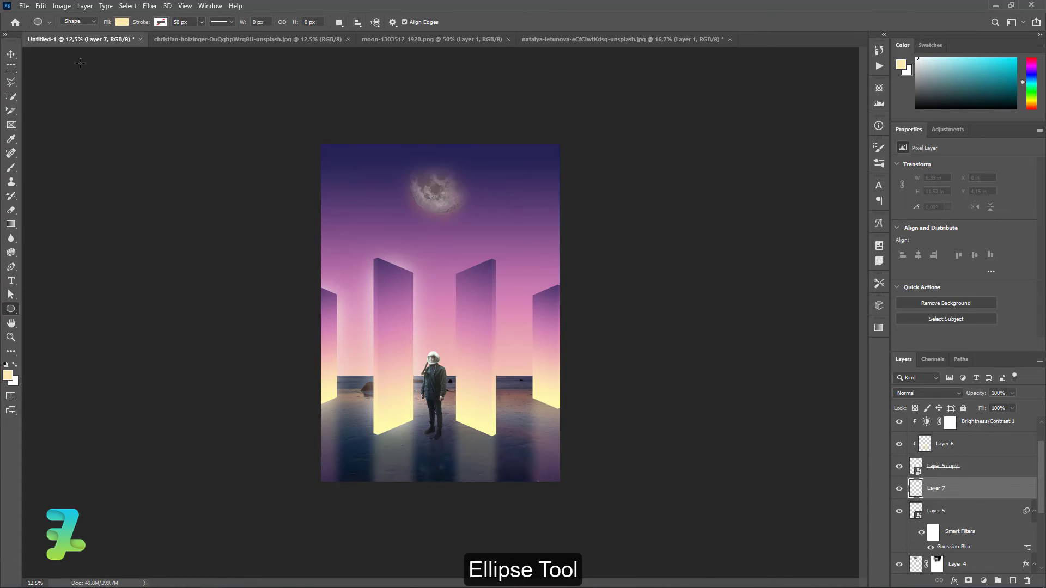
pyautogui.click(122, 21)
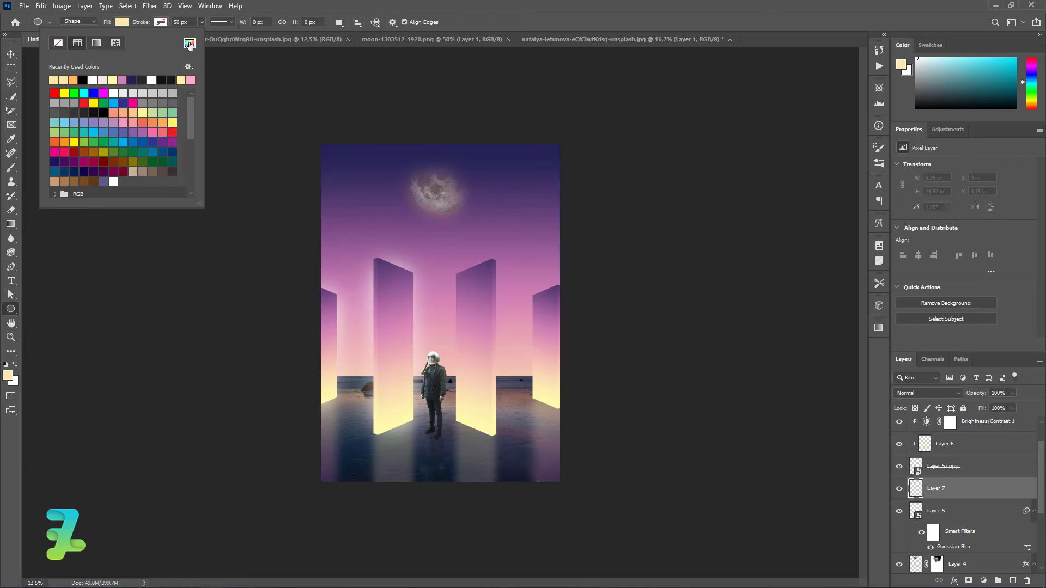
pyautogui.click(189, 43)
pyautogui.write('fdfbf5')
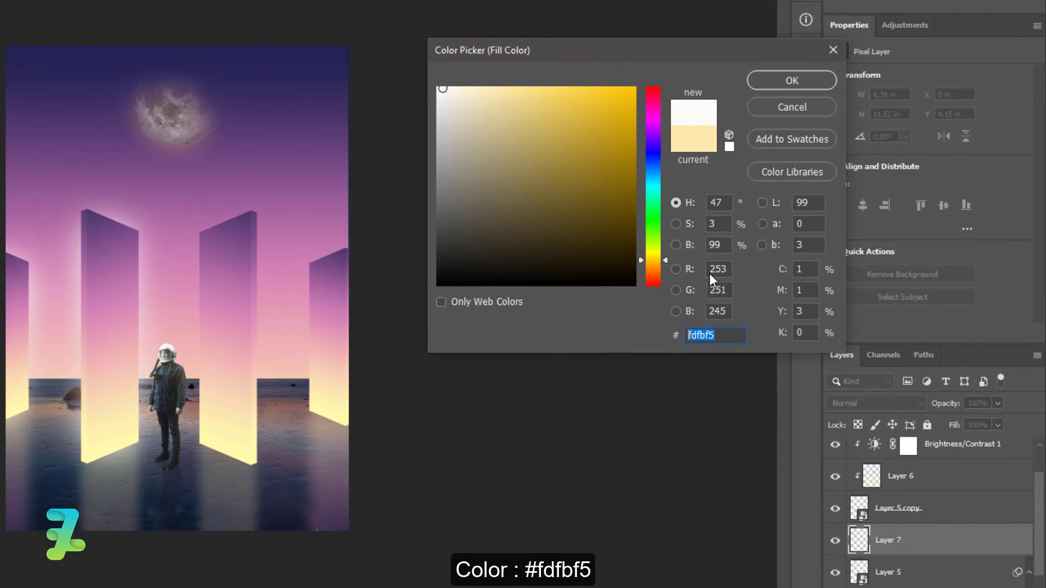
pyautogui.click(788, 86)
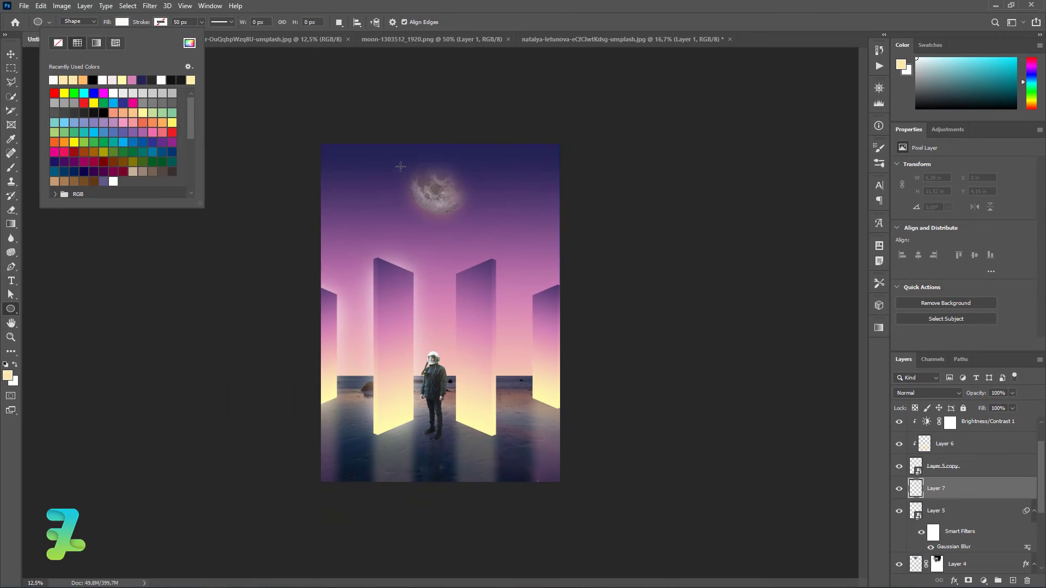
pyautogui.click(400, 166)
pyautogui.moveTo(389, 158); pyautogui.dragTo(606, 405)
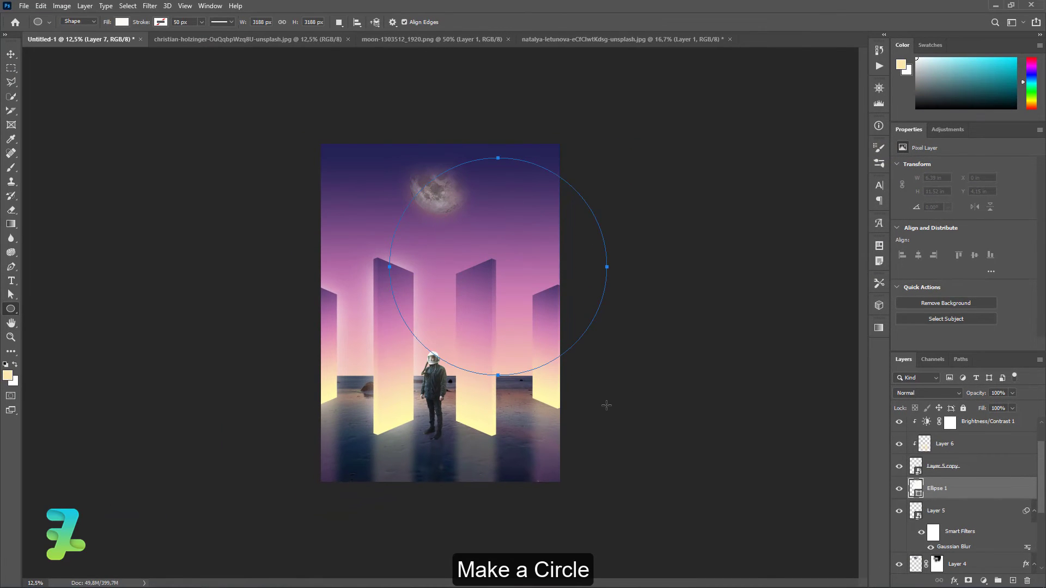
# Move Ellipse 1 above Layer 2 in the stack and place it behind the monoliths
pyautogui.click(11, 54)
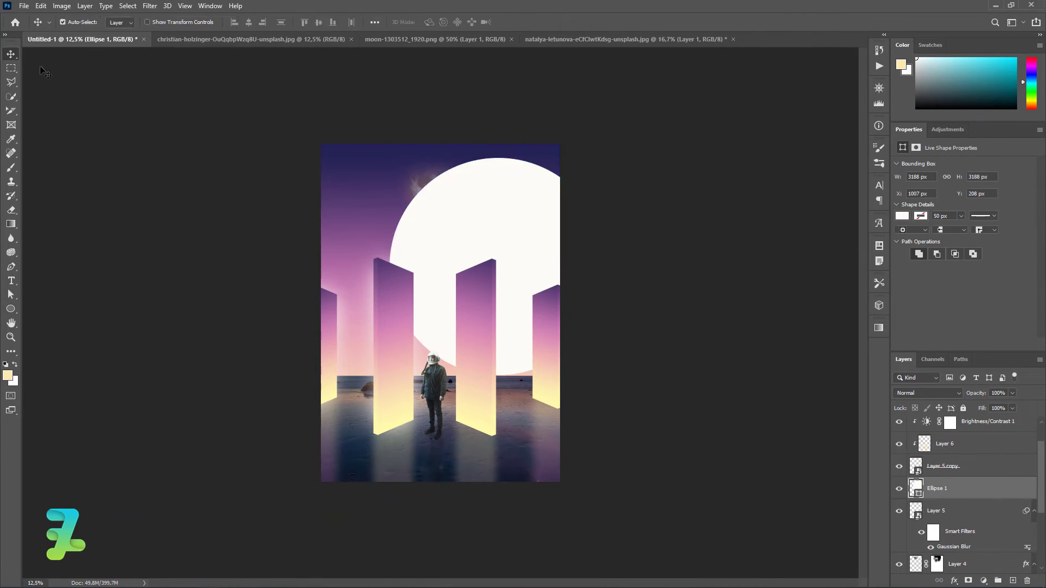
pyautogui.moveTo(916, 489)
pyautogui.mouseDown()
pyautogui.moveTo(917, 559)
pyautogui.moveTo(917, 530)
pyautogui.mouseUp()
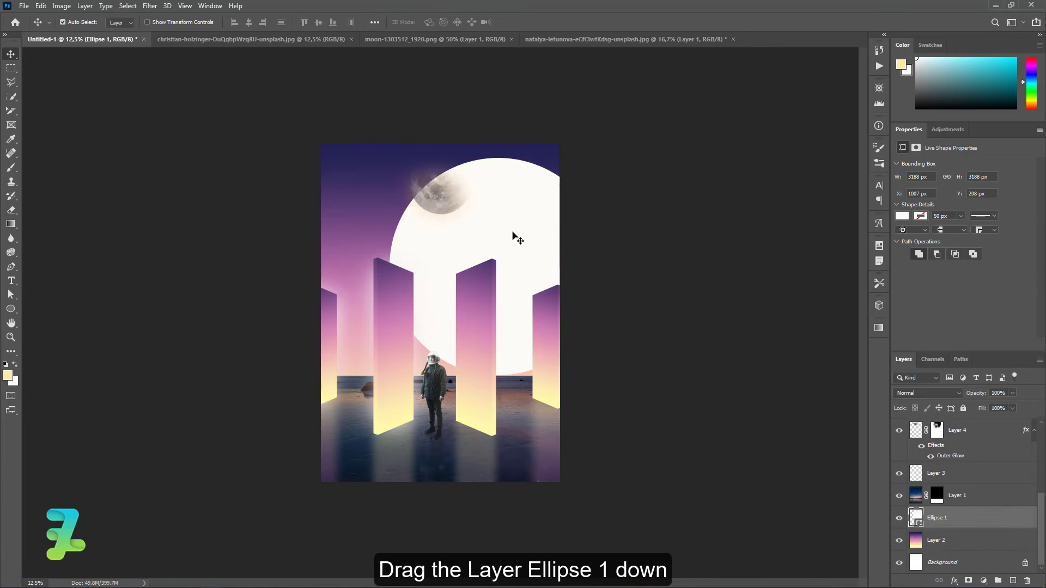
pyautogui.moveTo(516, 235)
pyautogui.mouseDown()
pyautogui.moveTo(463, 242)
pyautogui.moveTo(454, 267)
pyautogui.mouseUp()
pyautogui.hotkey('ctrl', 'a')
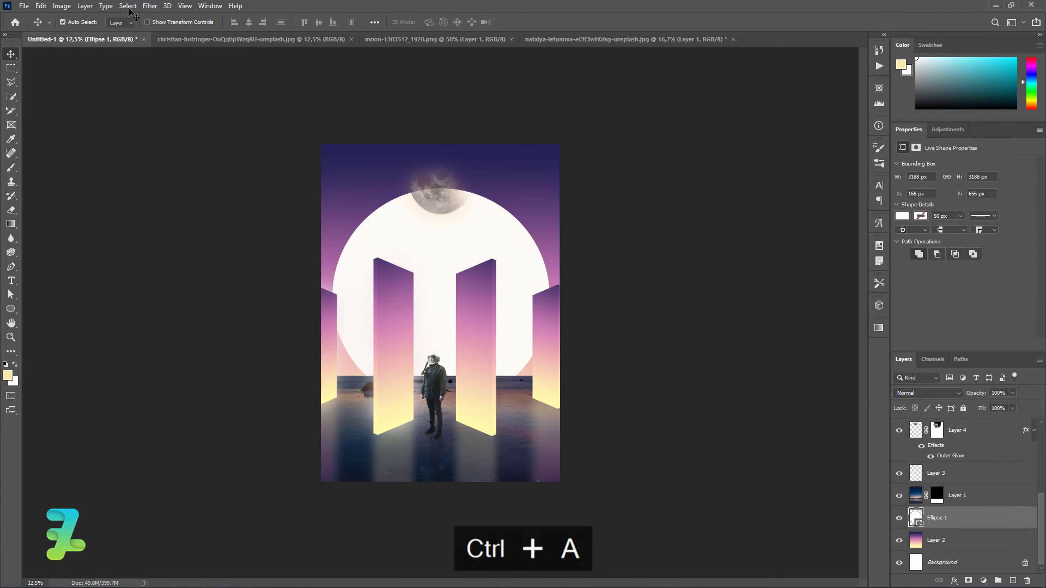
pyautogui.hotkey('ctrl', 'd')
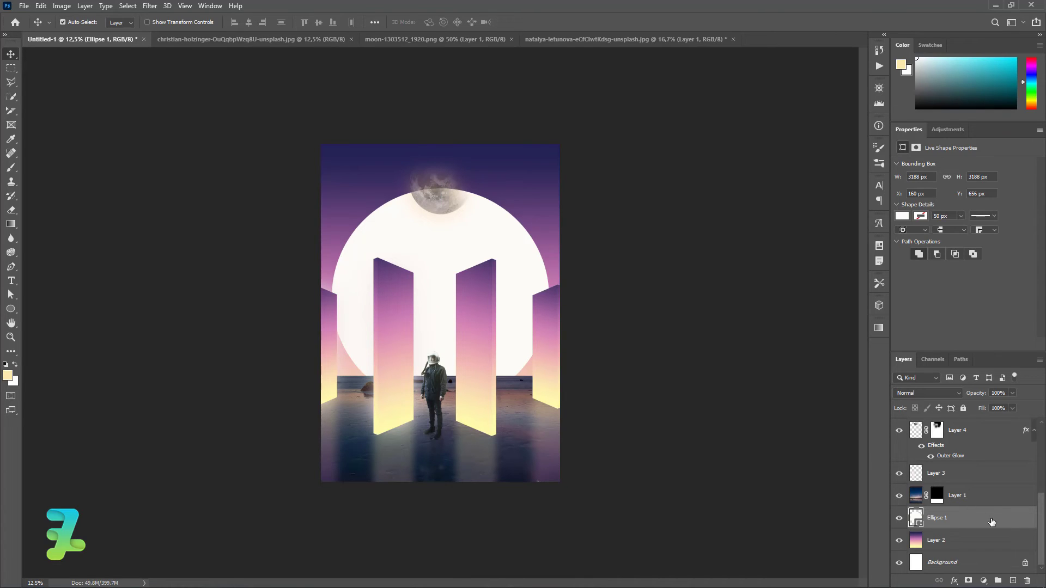
# Give Ellipse 1 a purple #7760ad Outer Glow
pyautogui.doubleClick(992, 522)
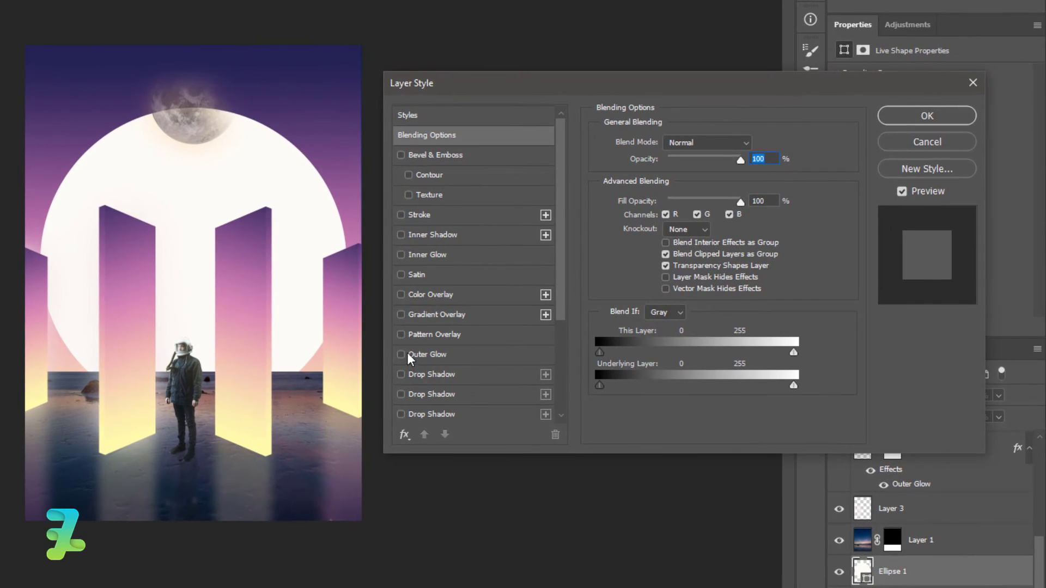
pyautogui.click(401, 354)
pyautogui.click(427, 355)
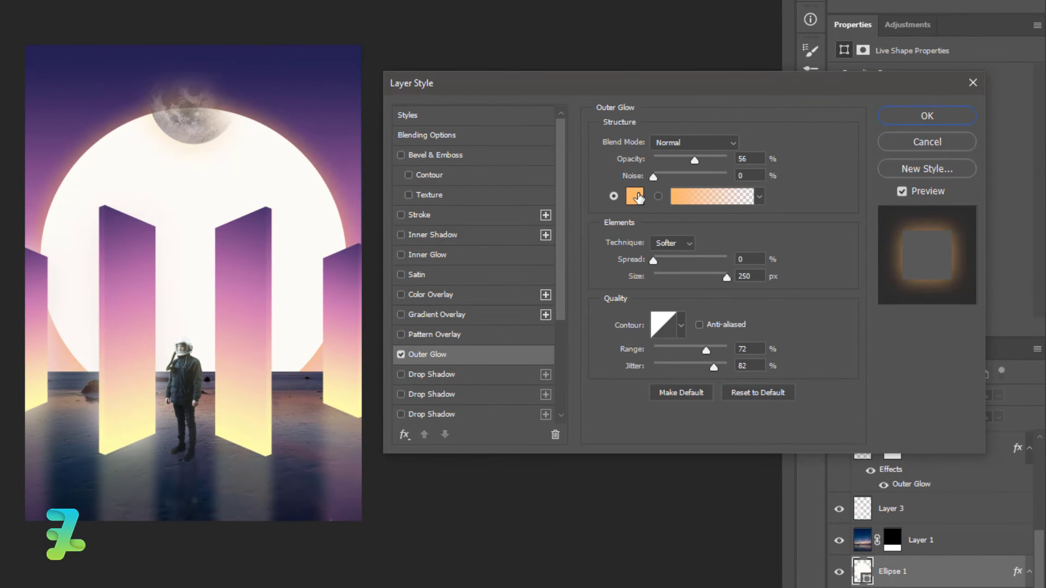
pyautogui.click(611, 204)
pyautogui.moveTo(660, 188); pyautogui.dragTo(662, 140)
pyautogui.moveTo(579, 212)
pyautogui.mouseDown()
pyautogui.moveTo(574, 181)
pyautogui.moveTo(536, 148)
pyautogui.mouseUp()
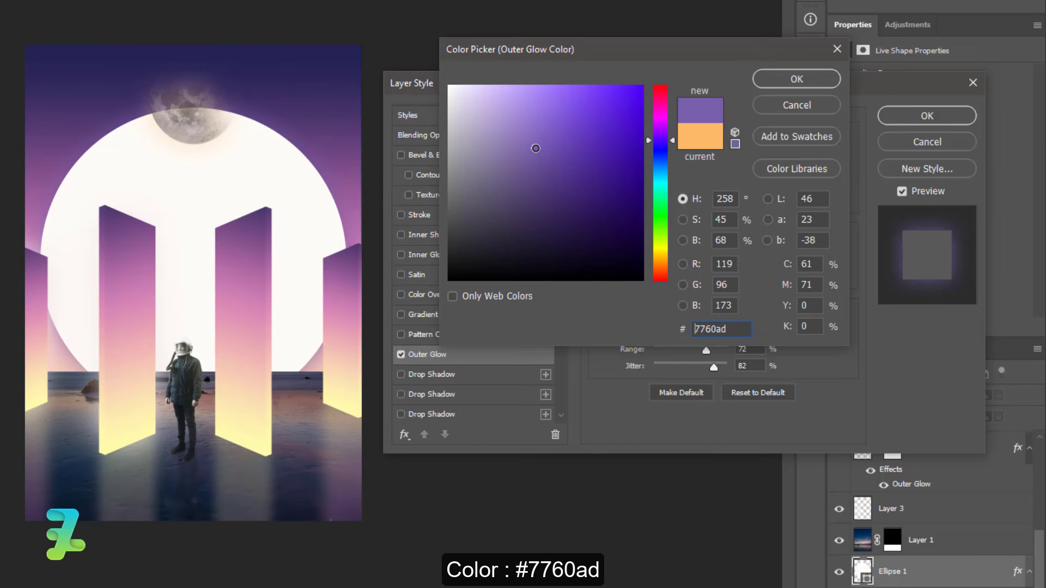
pyautogui.click(767, 83)
# Add a cream #f1e2b3 Inner Glow at 67% opacity and 44% noise, then apply the styles
pyautogui.click(414, 255)
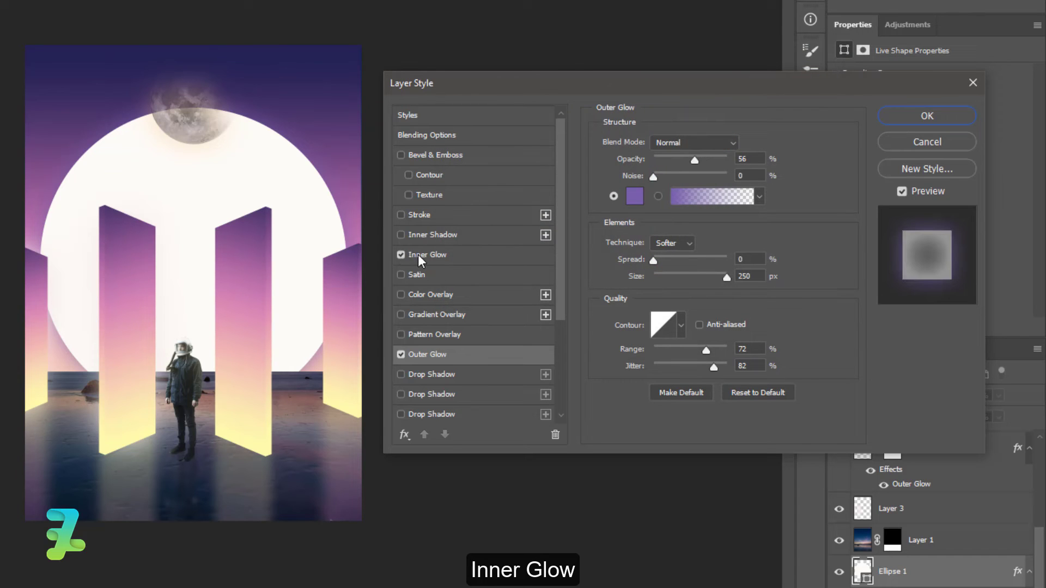
pyautogui.click(643, 202)
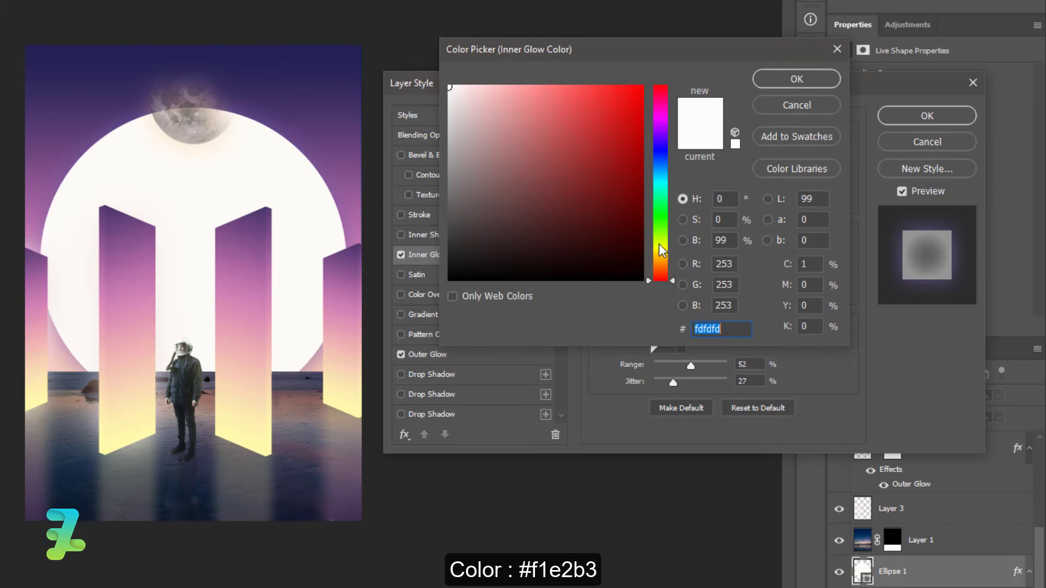
pyautogui.click(660, 243)
pyautogui.click(666, 261)
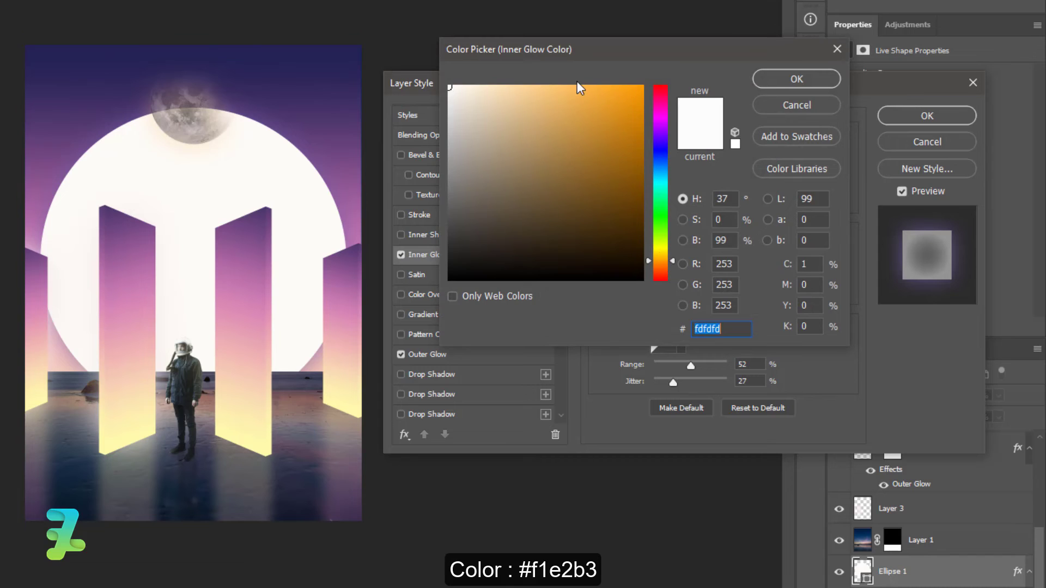
pyautogui.click(557, 89)
pyautogui.click(556, 87)
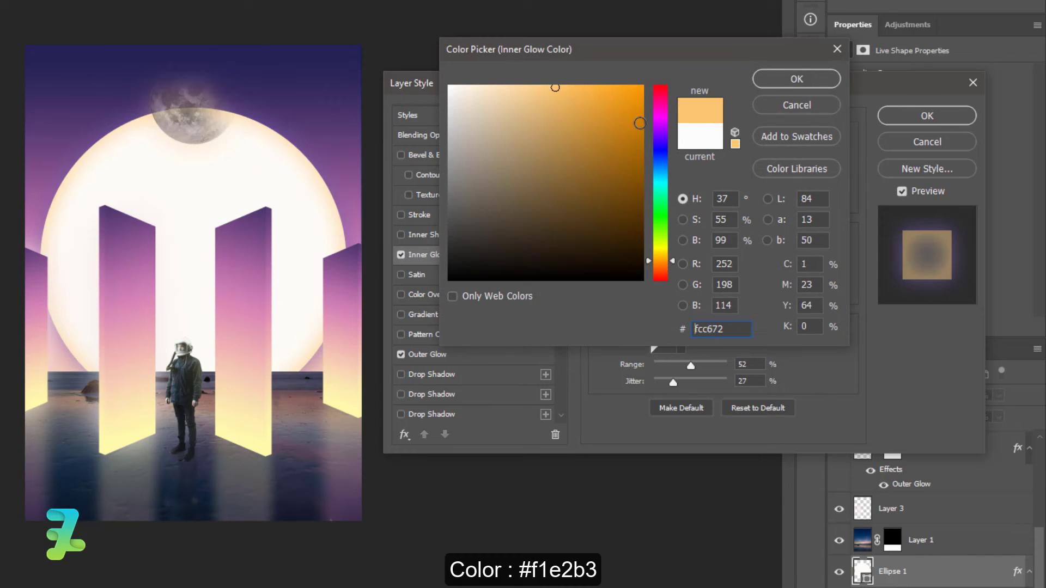
pyautogui.click(581, 105)
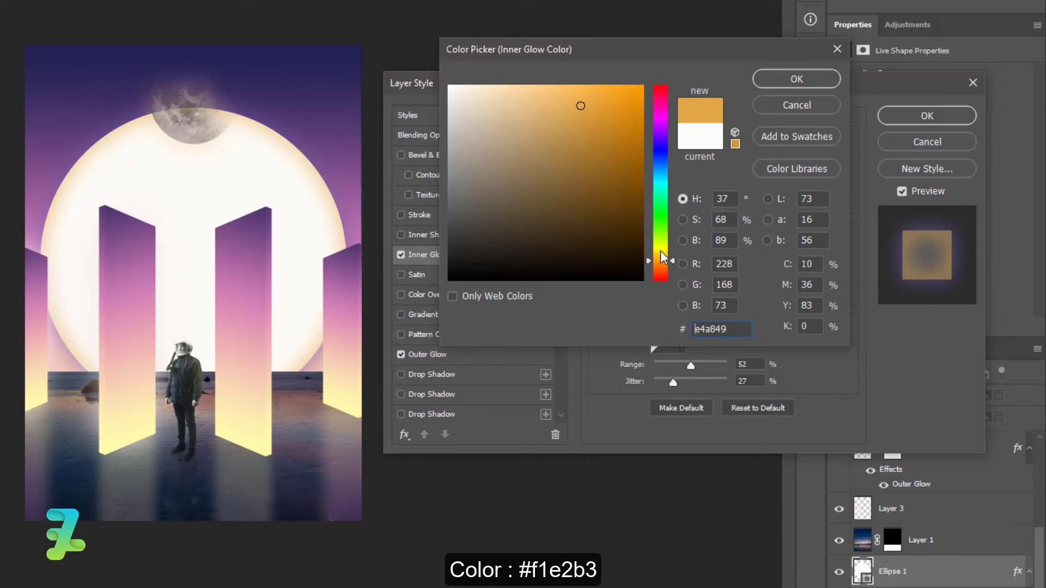
pyautogui.moveTo(669, 263); pyautogui.dragTo(668, 257)
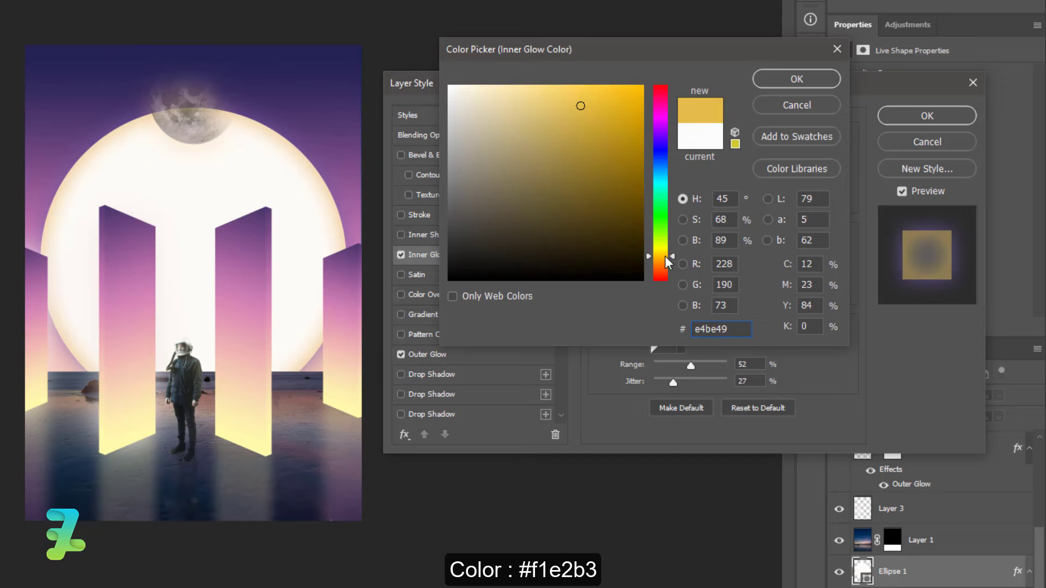
pyautogui.click(499, 96)
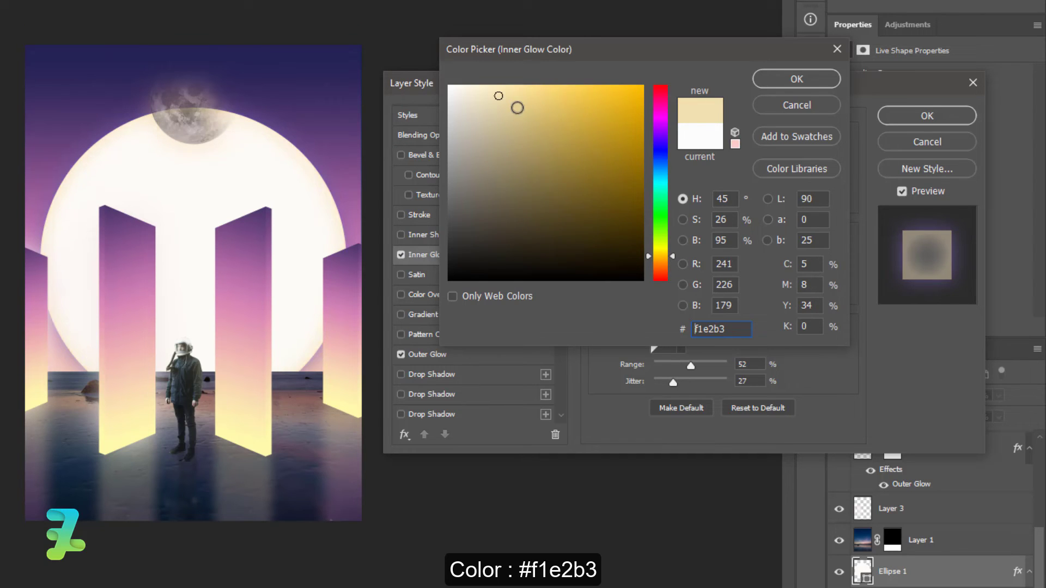
pyautogui.click(773, 85)
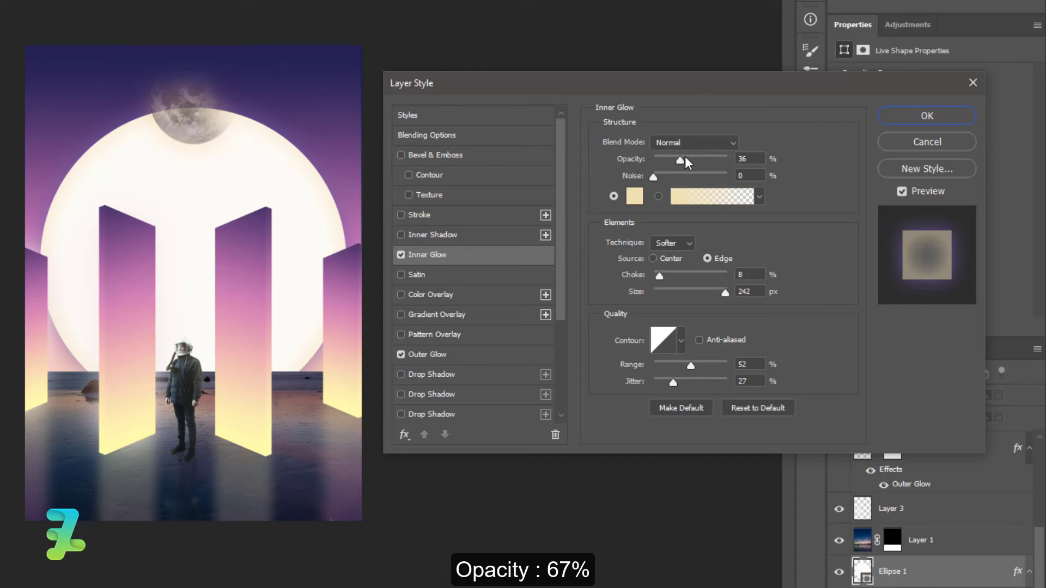
pyautogui.moveTo(682, 160)
pyautogui.mouseDown()
pyautogui.moveTo(716, 166)
pyautogui.moveTo(678, 176)
pyautogui.moveTo(688, 179)
pyautogui.mouseUp()
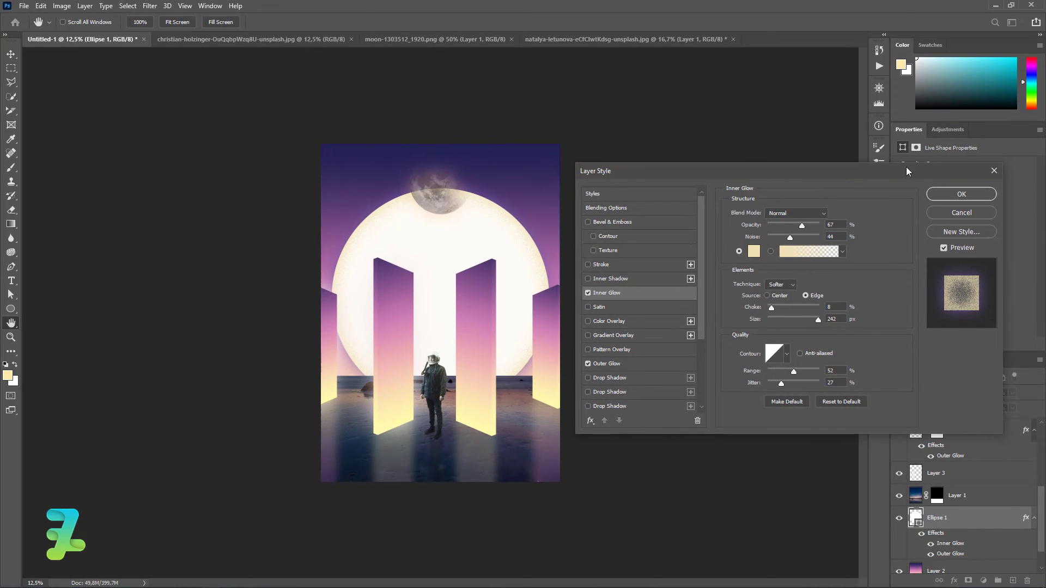
pyautogui.click(943, 194)
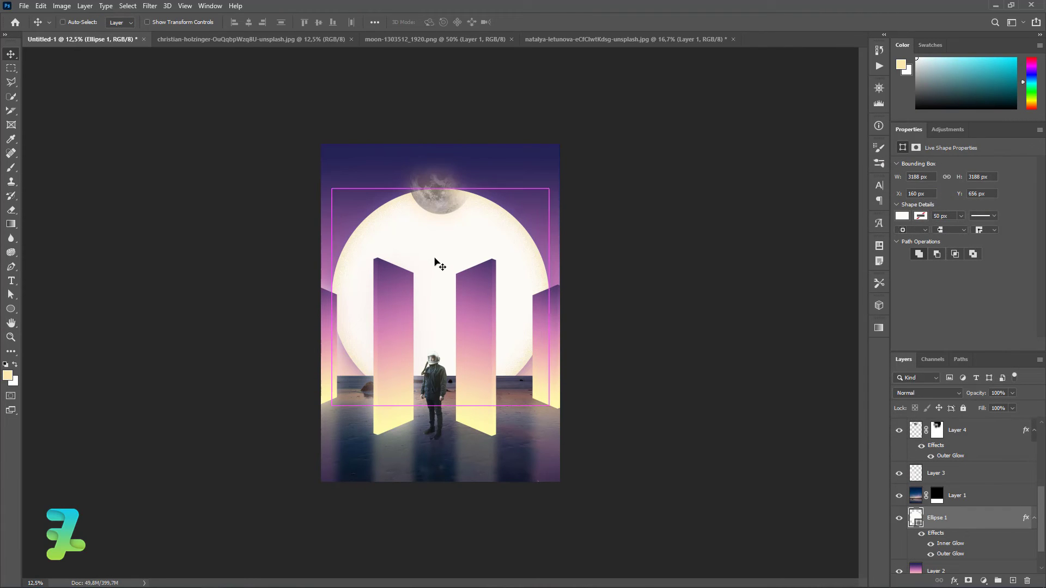
# Shrink the glowing circle to about 78% and move it lower near the horizon
pyautogui.hotkey('ctrl', 't')
pyautogui.moveTo(331, 185); pyautogui.dragTo(356, 212)
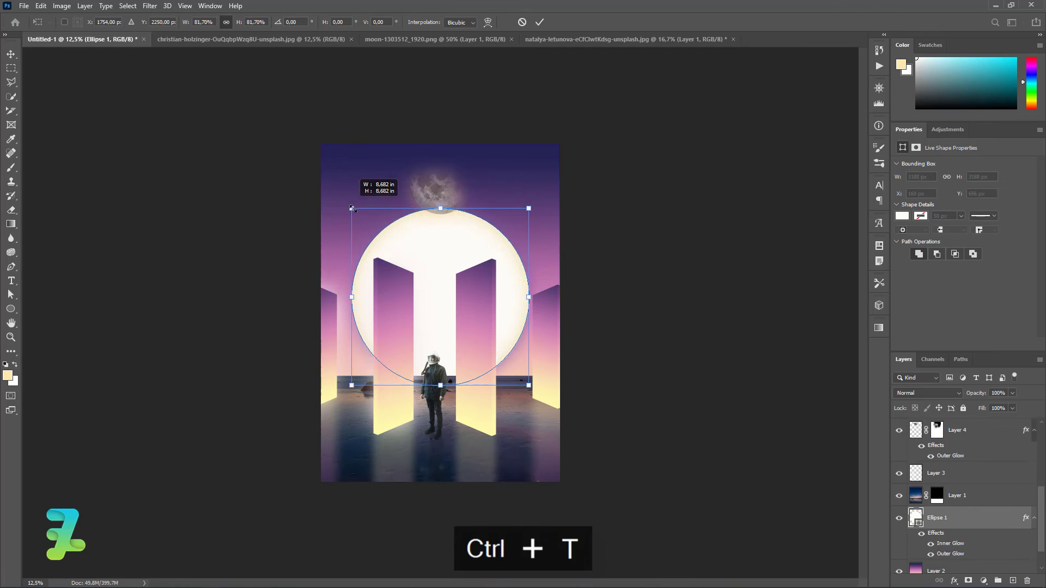
pyautogui.moveTo(439, 255)
pyautogui.mouseDown()
pyautogui.moveTo(436, 291)
pyautogui.moveTo(454, 289)
pyautogui.mouseUp()
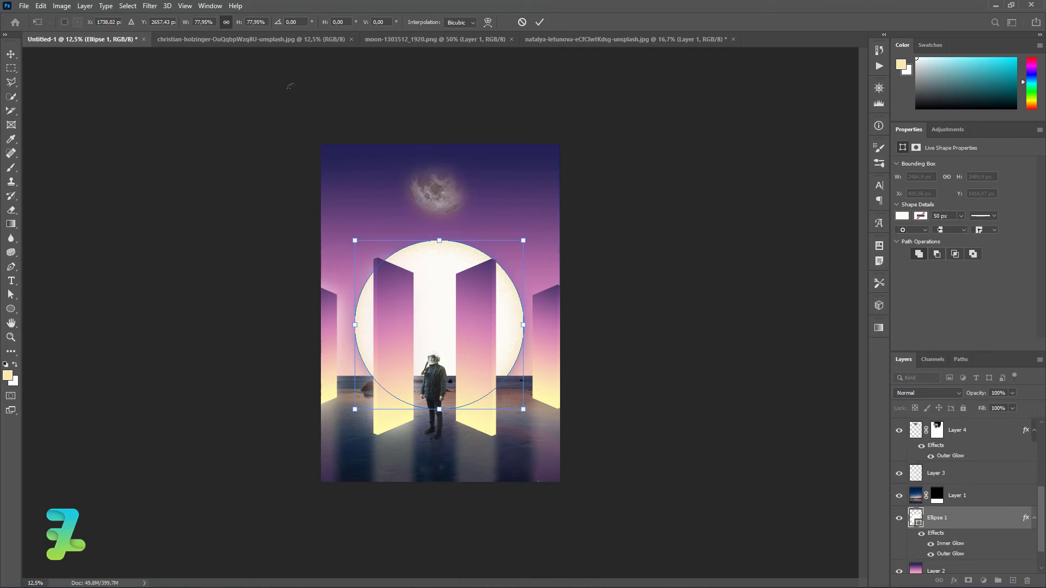
pyautogui.click(10, 54)
# Centre the glowing circle and the moon horizontally on the canvas
pyautogui.hotkey('ctrl', 'a')
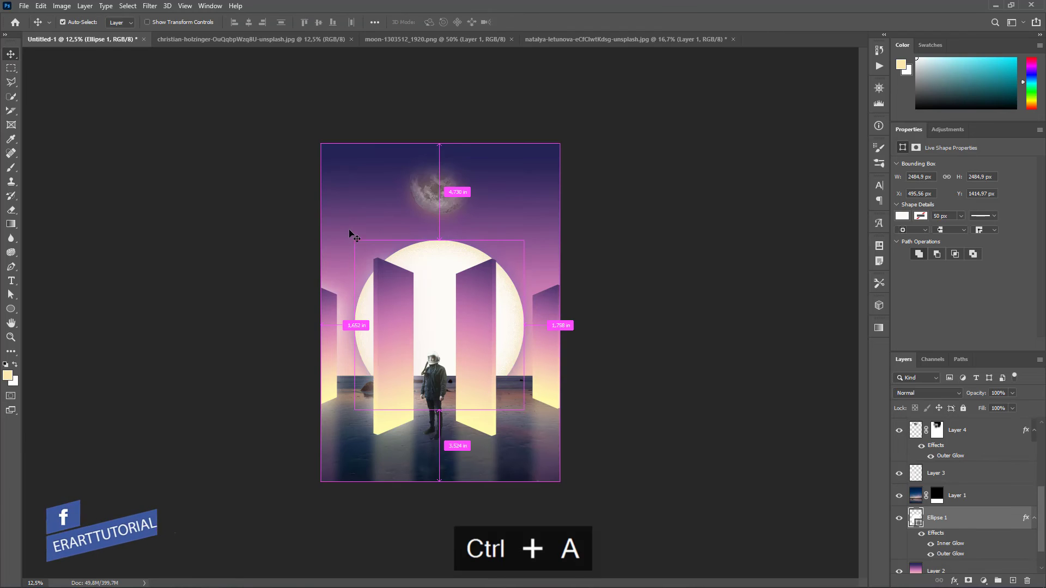
pyautogui.click(249, 23)
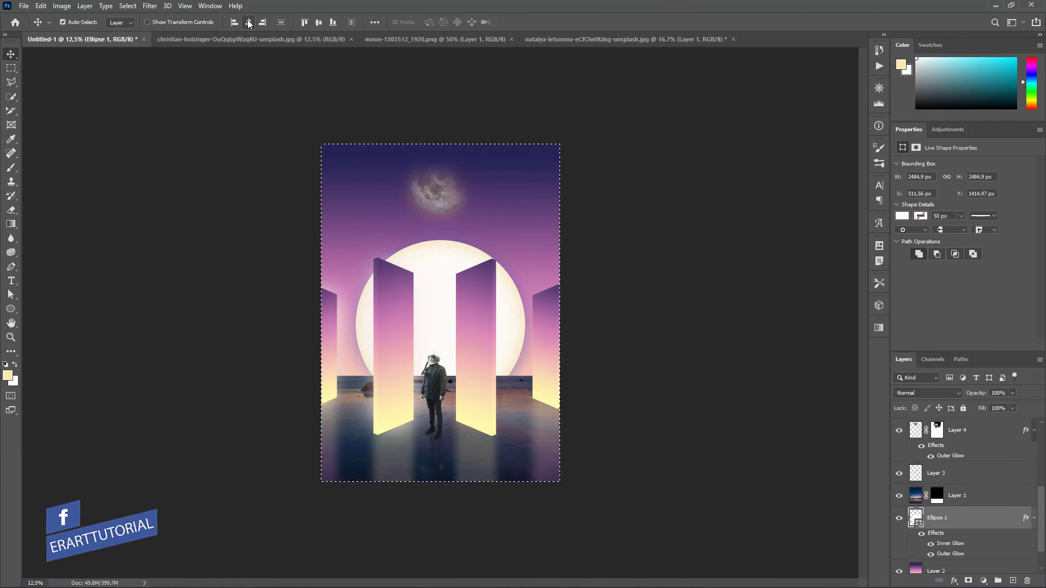
pyautogui.hotkey('ctrl', 'd')
pyautogui.click(428, 183)
pyautogui.hotkey('ctrl', 'a')
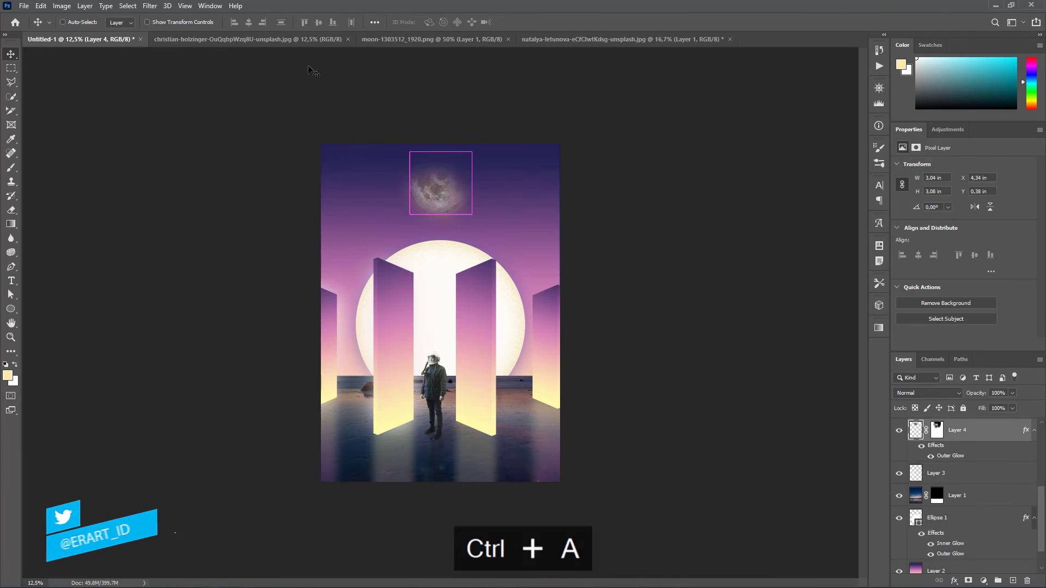
pyautogui.click(250, 23)
pyautogui.hotkey('ctrl', 'd')
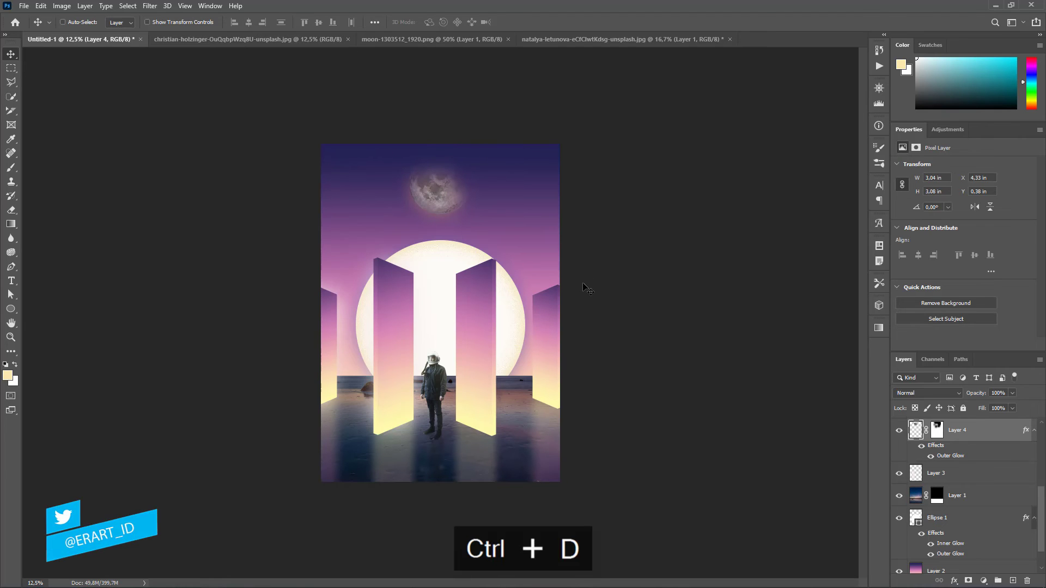
pyautogui.press('ctrl')
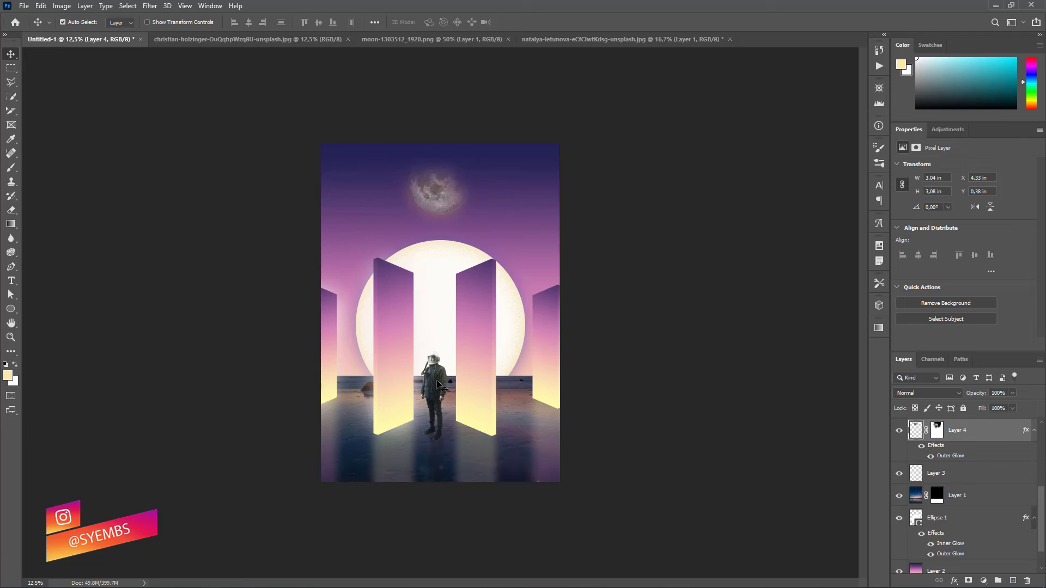
# Duplicate the astronaut layer (Layer 5)
pyautogui.click(439, 386)
pyautogui.hotkey('alt', 'Up')
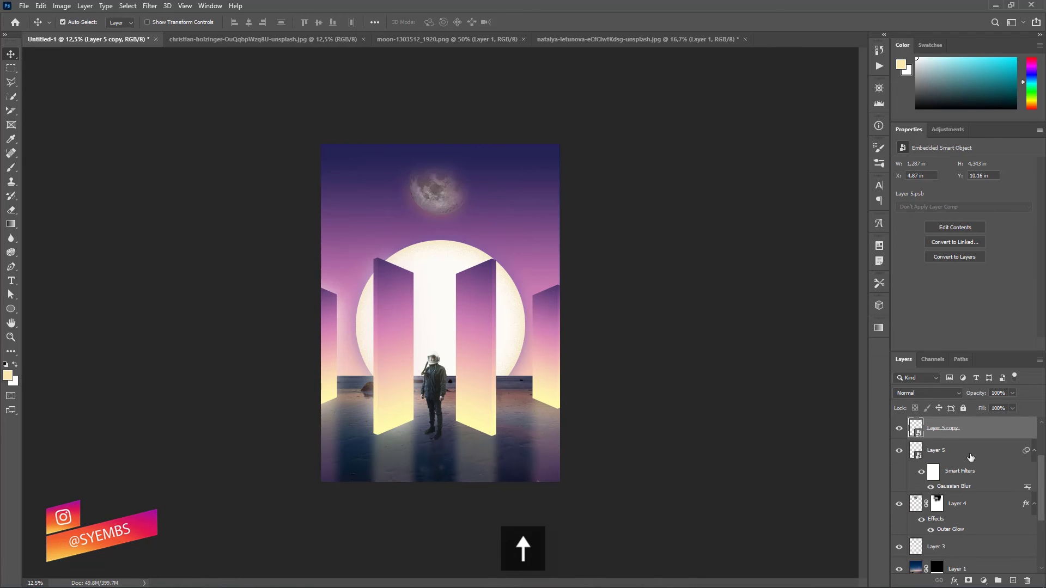
pyautogui.scroll(3, 972, 479)
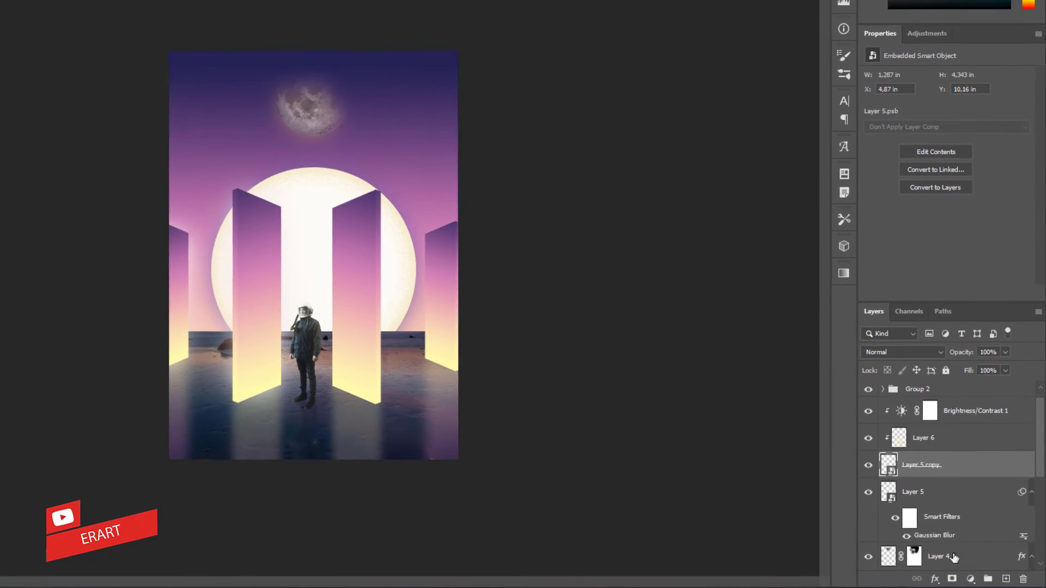
# Add an Exposure adjustment at -2.83 exposure and 0.84 gamma to silhouette the astronaut
pyautogui.click(984, 581)
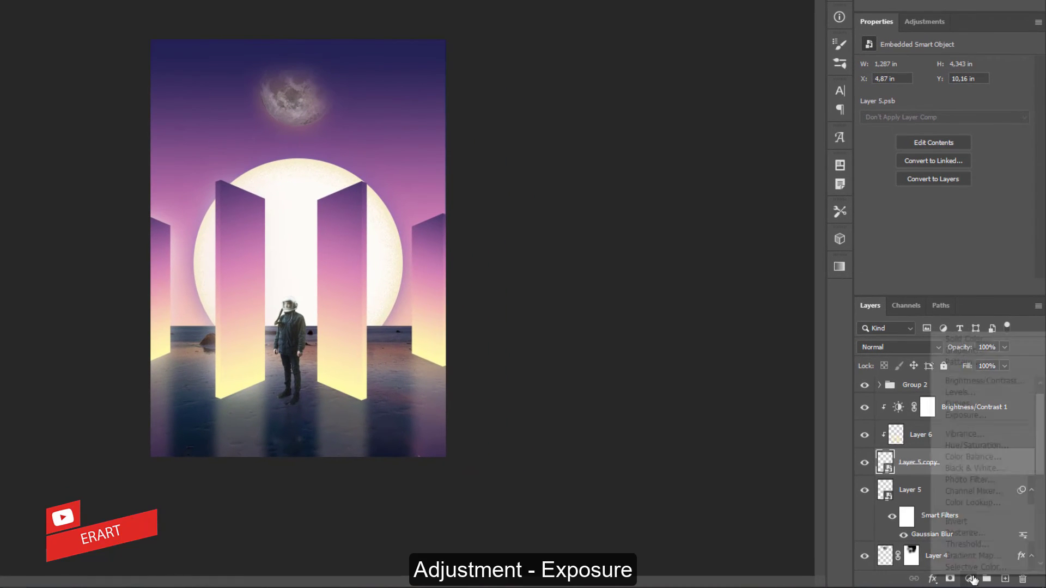
pyautogui.click(965, 416)
pyautogui.moveTo(945, 100)
pyautogui.mouseDown()
pyautogui.moveTo(895, 107)
pyautogui.moveTo(909, 108)
pyautogui.mouseUp()
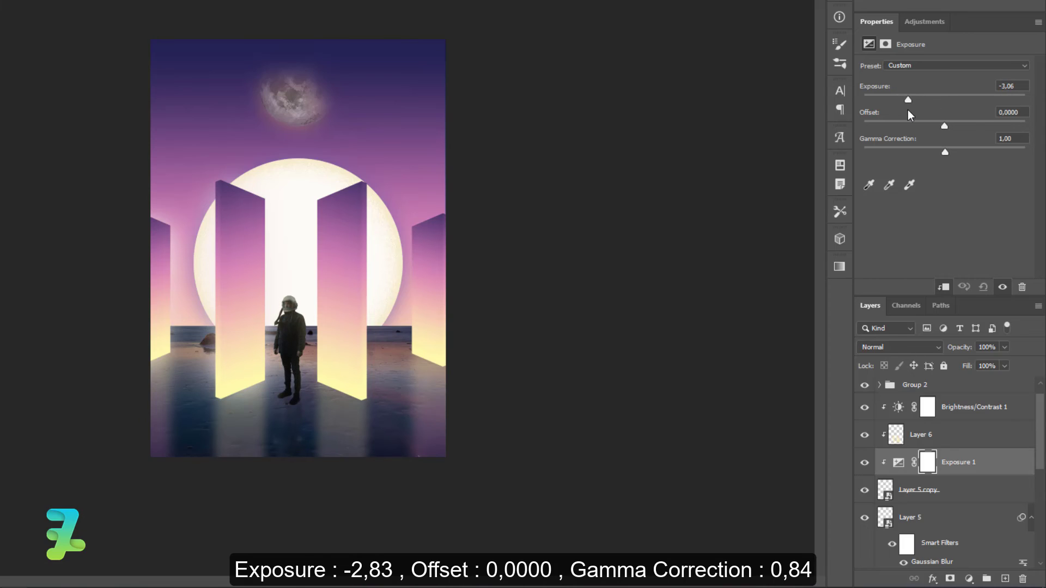
pyautogui.click(954, 152)
pyautogui.moveTo(944, 127); pyautogui.dragTo(945, 129)
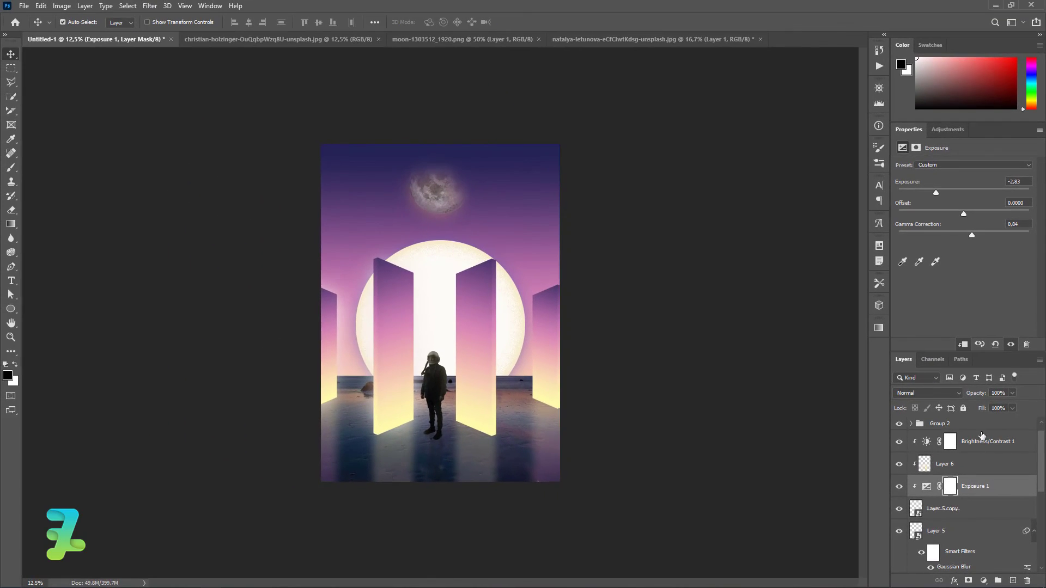
pyautogui.scroll(1, 1043, 440)
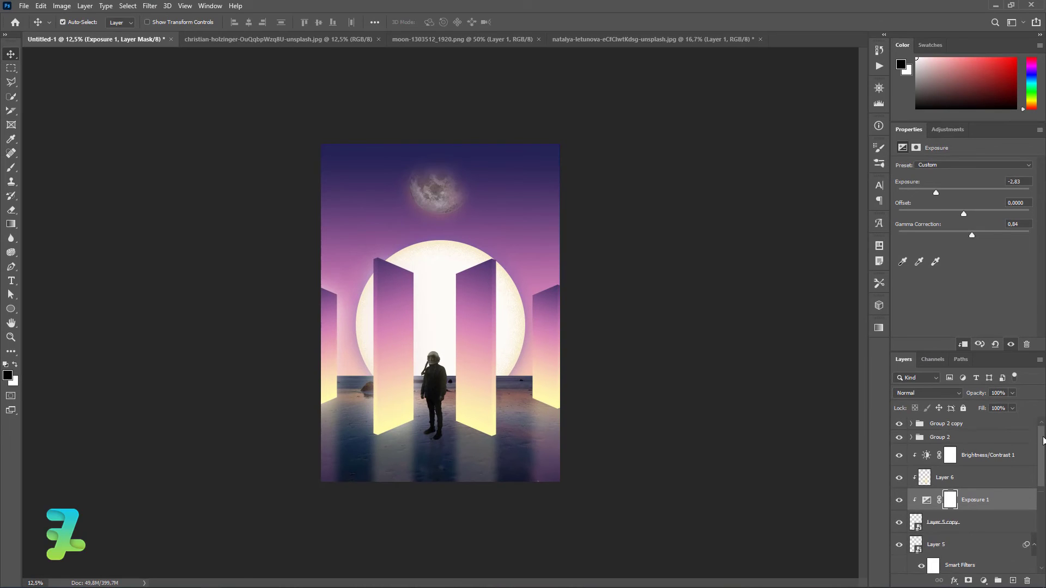
pyautogui.click(955, 428)
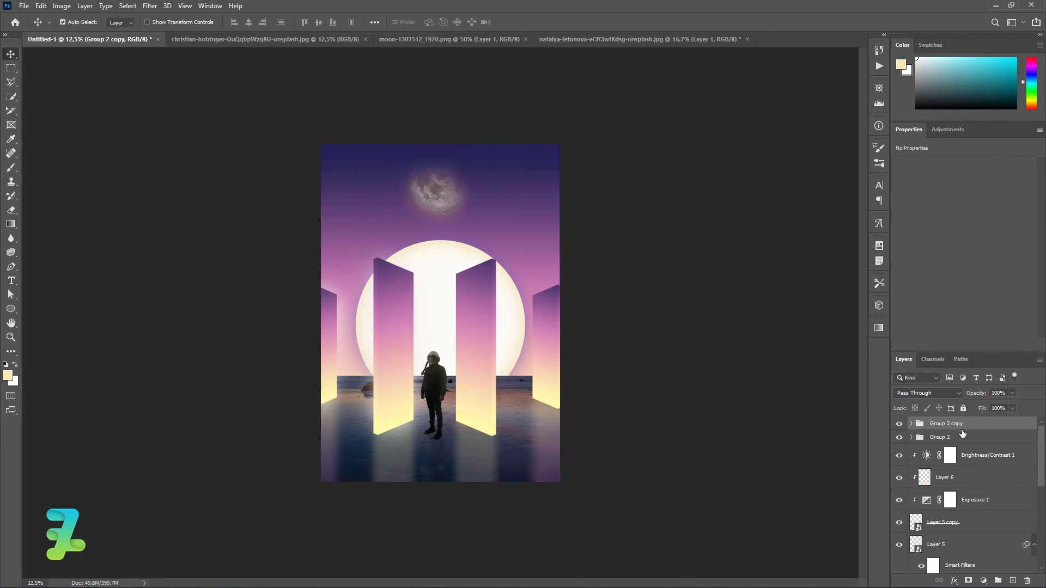
# Stamp all visible layers into a new Layer 7 and apply a 4-pixel High Pass
pyautogui.hotkey('ctrl', 'shift', 'alt', 'e')
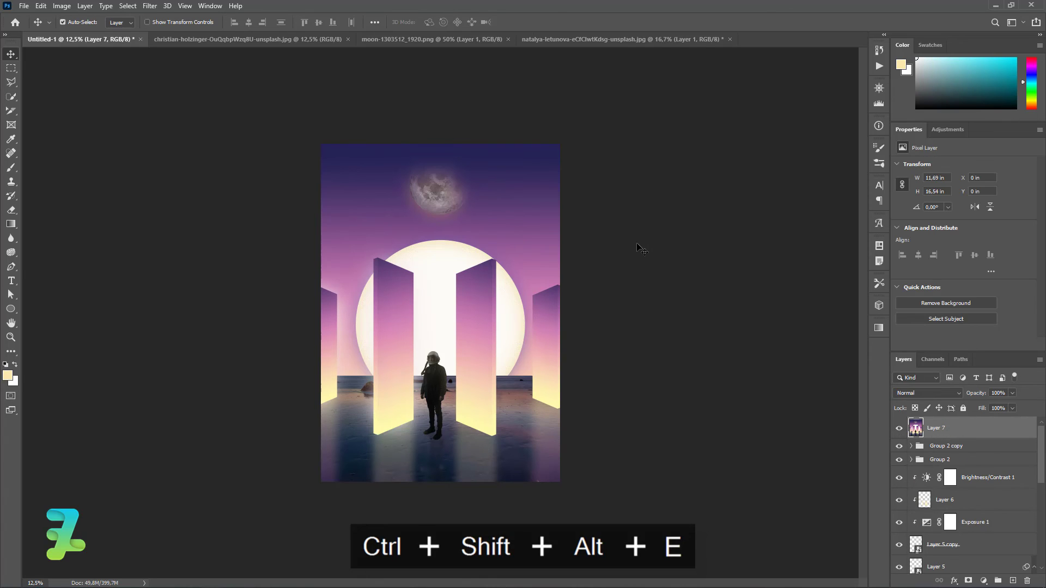
pyautogui.click(149, 6)
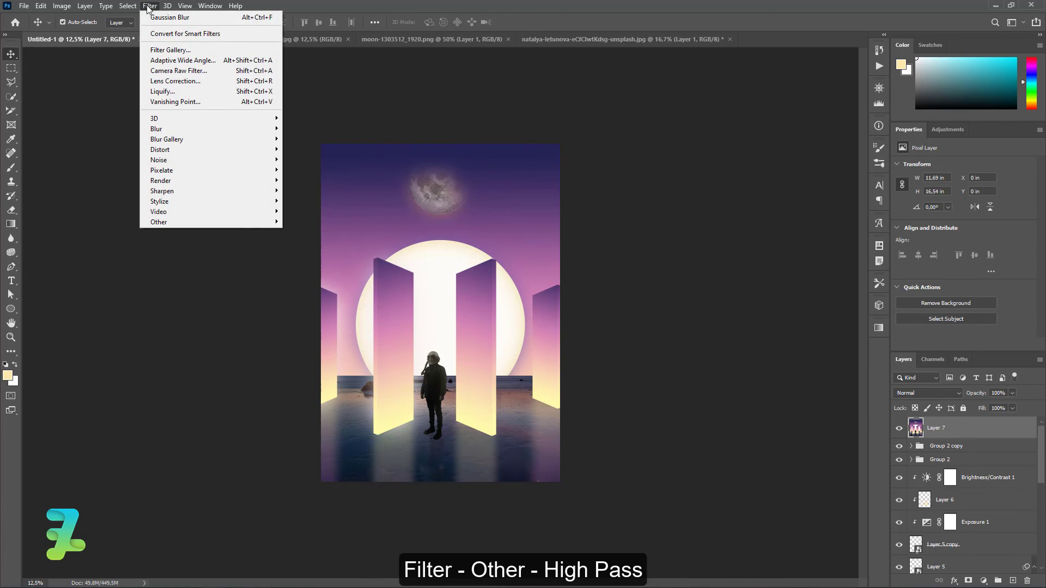
pyautogui.moveTo(159, 221)
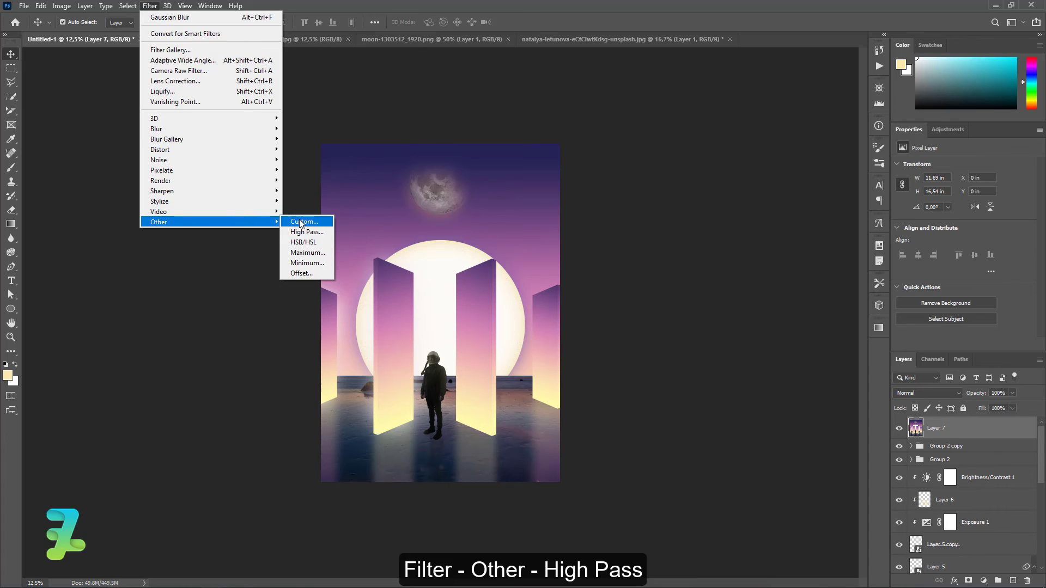
pyautogui.click(306, 231)
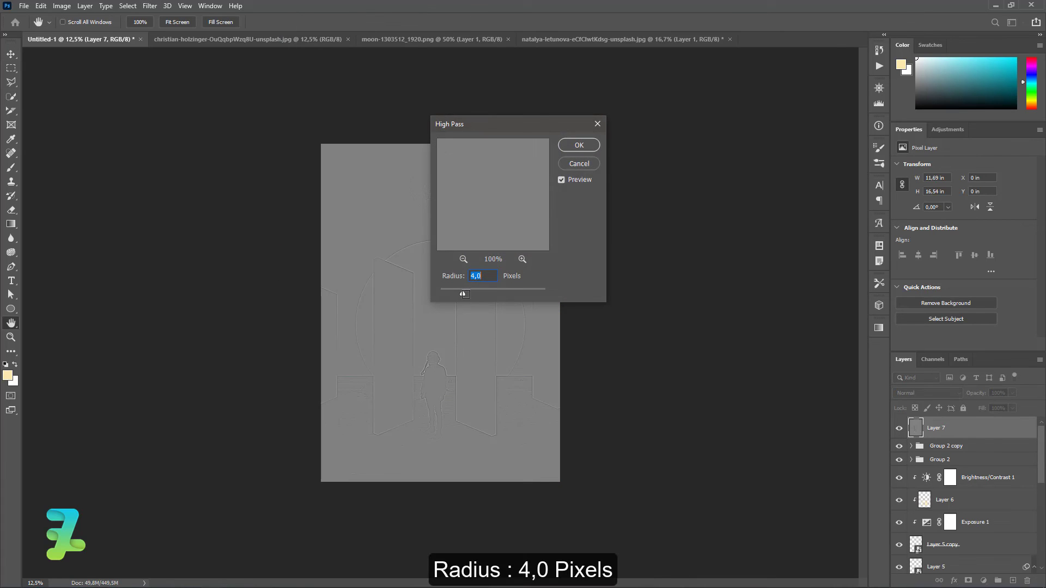
pyautogui.click(578, 145)
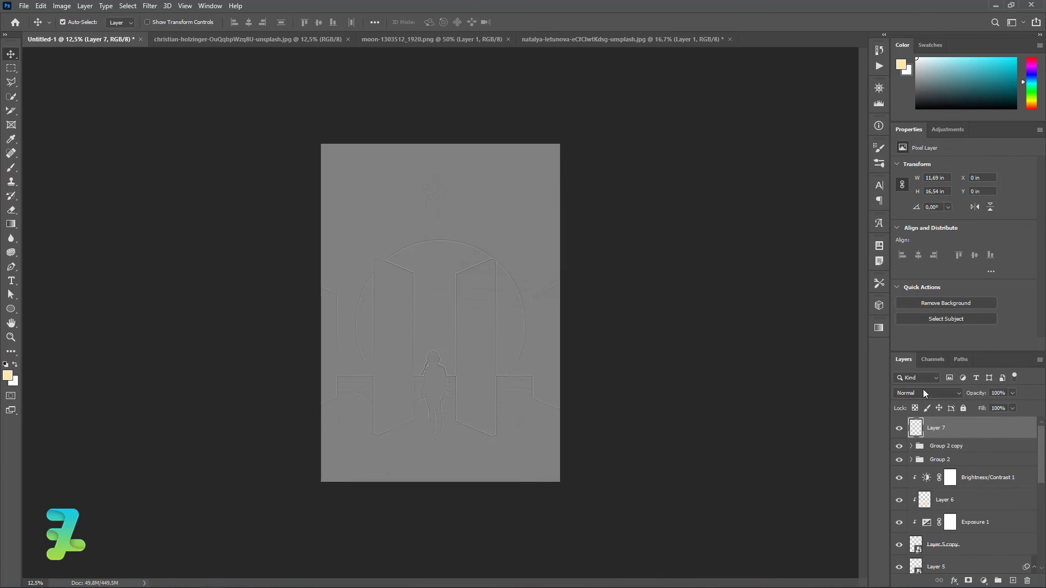
# Blend the High Pass layer in Soft Light and stamp a merged Layer 8 on top
pyautogui.click(929, 393)
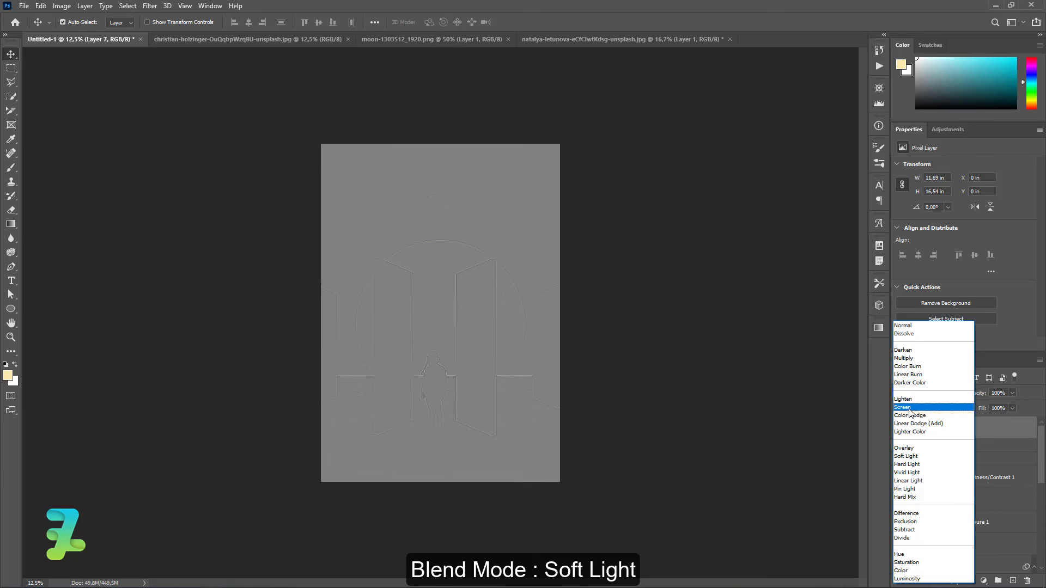
pyautogui.click(916, 458)
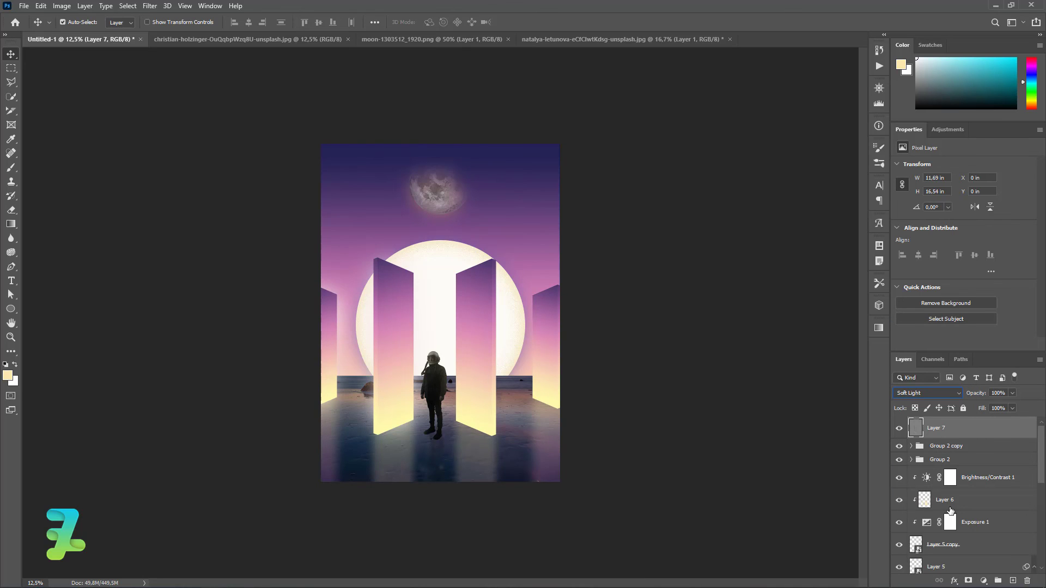
pyautogui.hotkey('ctrl', 'shift', 'alt', 'e')
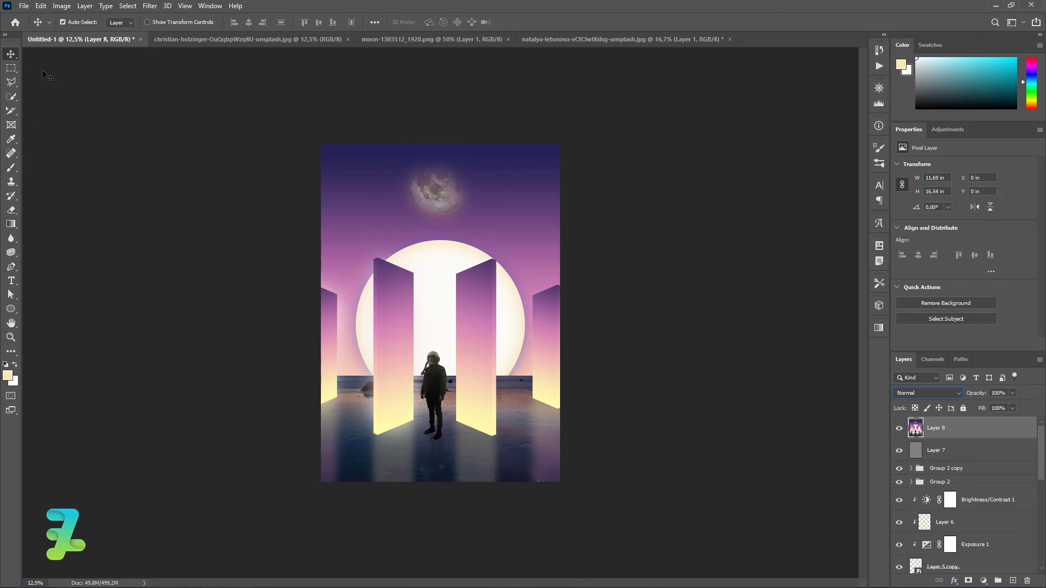
# Set up a small Brush with 100% hardness
pyautogui.press('b')
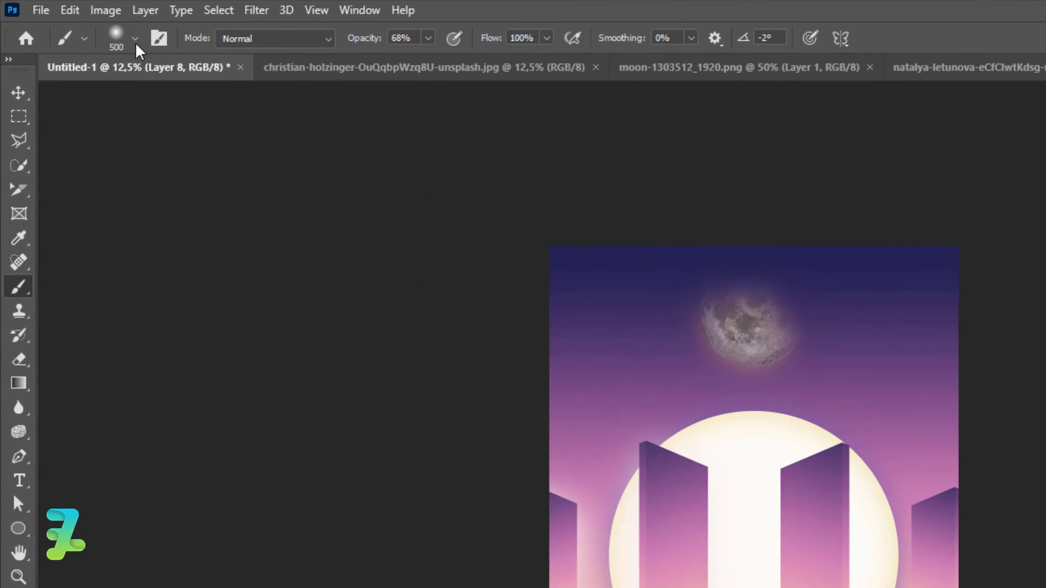
pyautogui.click(78, 22)
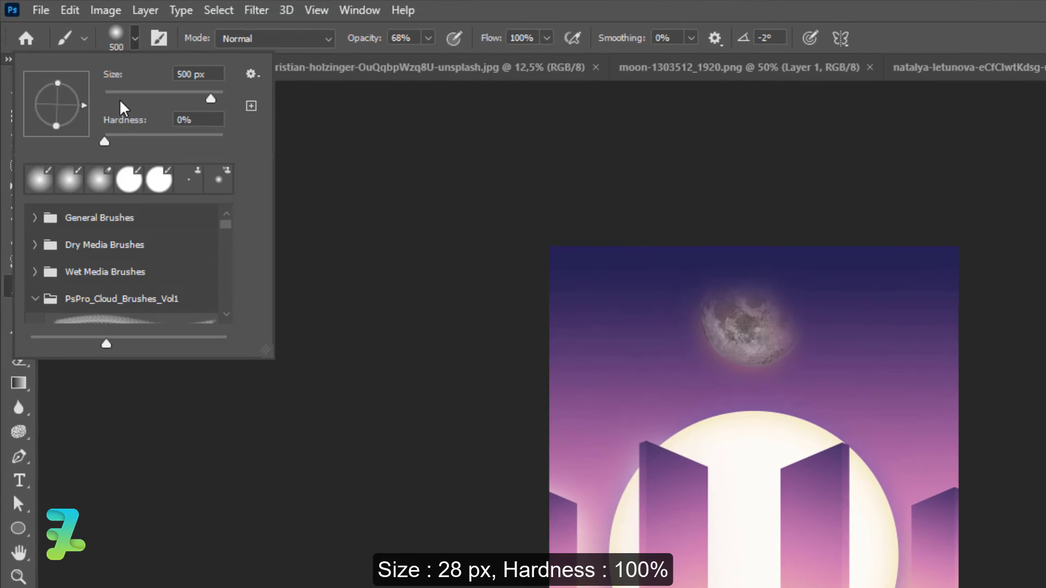
pyautogui.click(215, 136)
pyautogui.moveTo(210, 98); pyautogui.dragTo(120, 99)
pyautogui.press('Return')
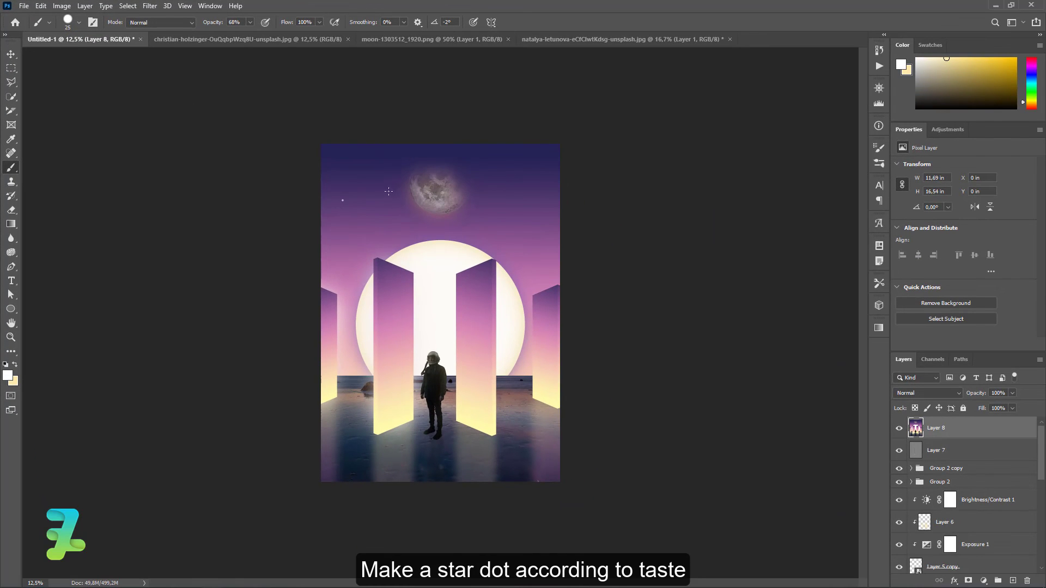
# Paint white star dots of varying sizes across the sky around the moon
pyautogui.click(510, 180)
pyautogui.press('[')
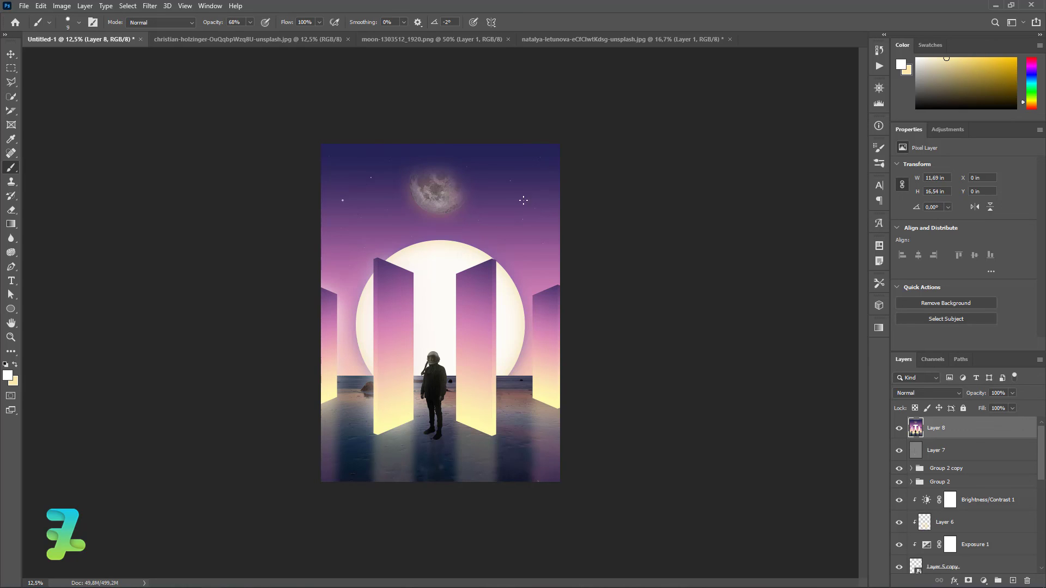
pyautogui.press(']')
pyautogui.press(']')
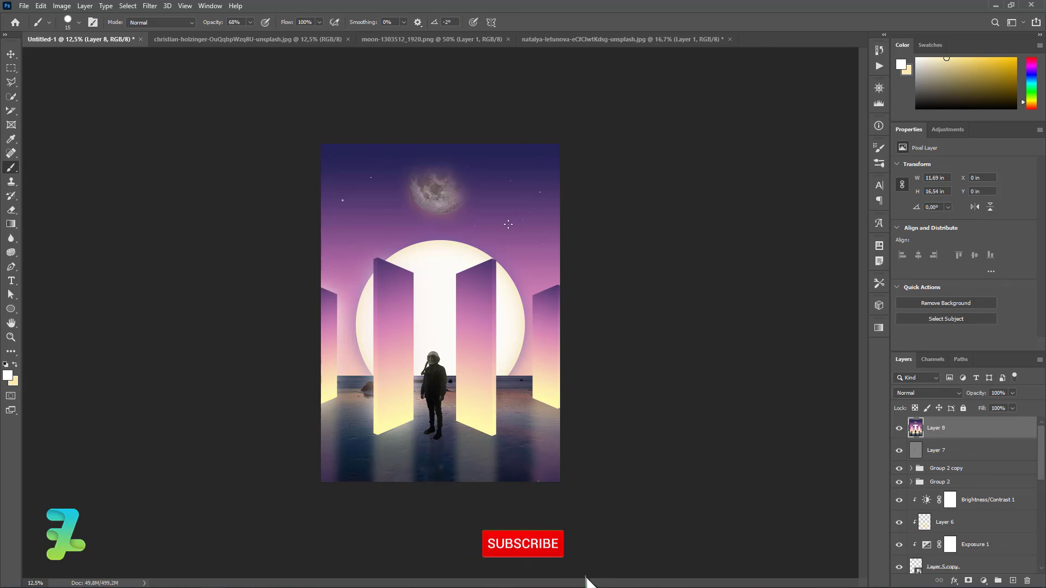
pyautogui.press(']')
pyautogui.press(']')
pyautogui.press(']')
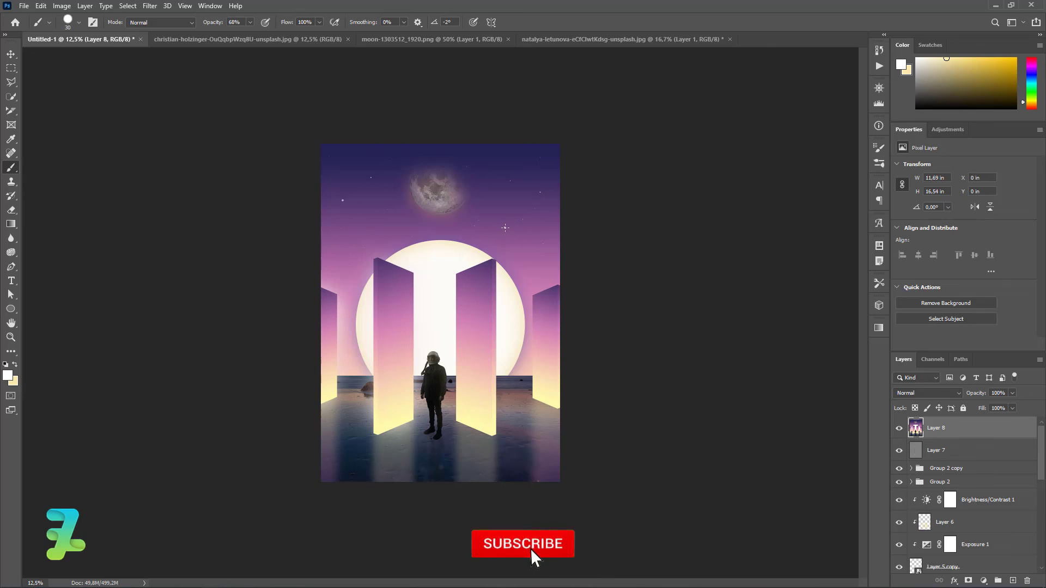
pyautogui.press('[')
pyautogui.press('[')
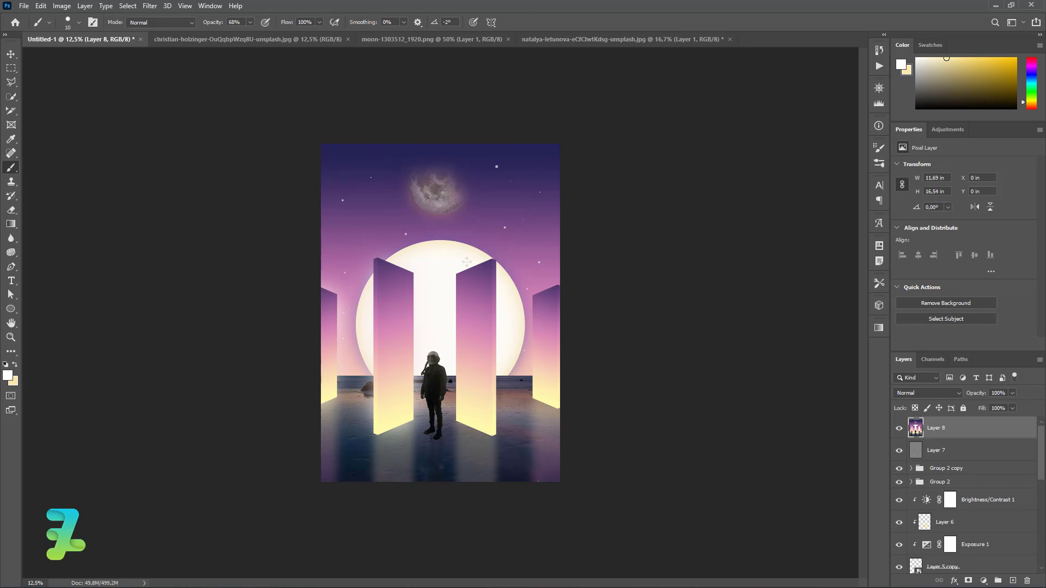
pyautogui.click(11, 54)
# Apply Add Noise to Layer 8 at 10%, Gaussian and monochromatic
pyautogui.click(150, 6)
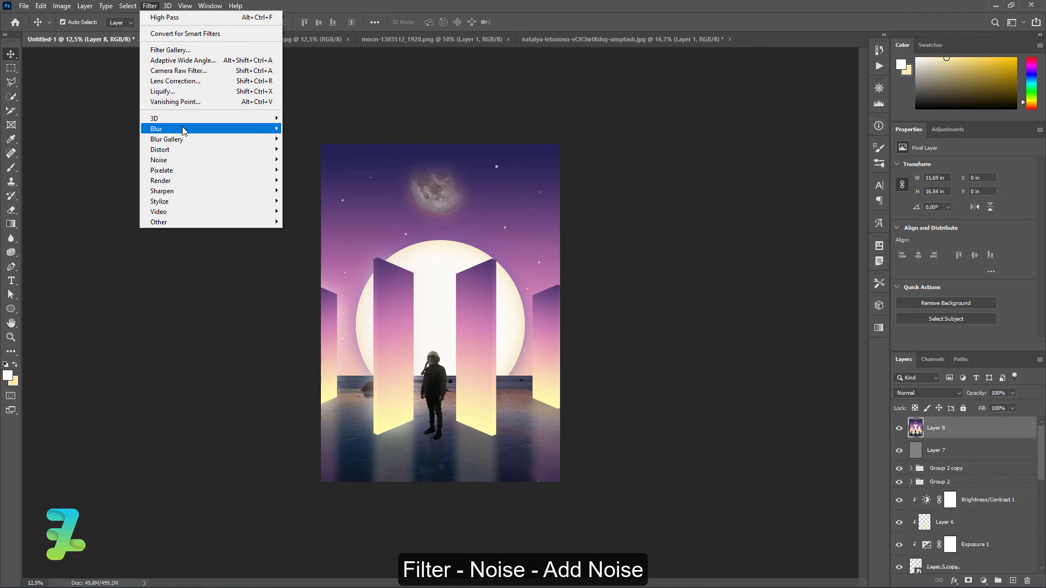
pyautogui.moveTo(159, 161)
pyautogui.click(313, 159)
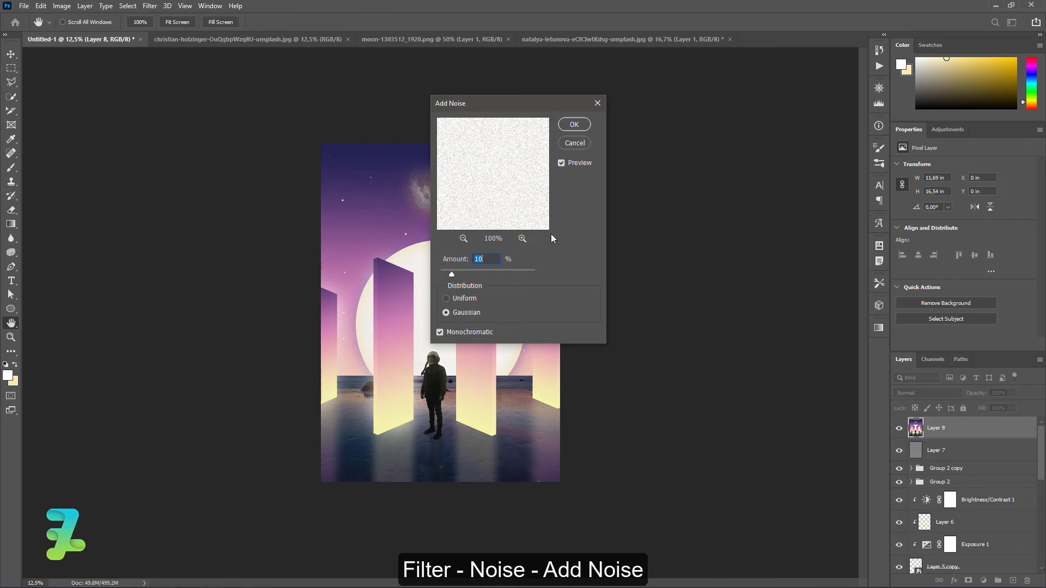
pyautogui.moveTo(456, 273); pyautogui.dragTo(457, 273)
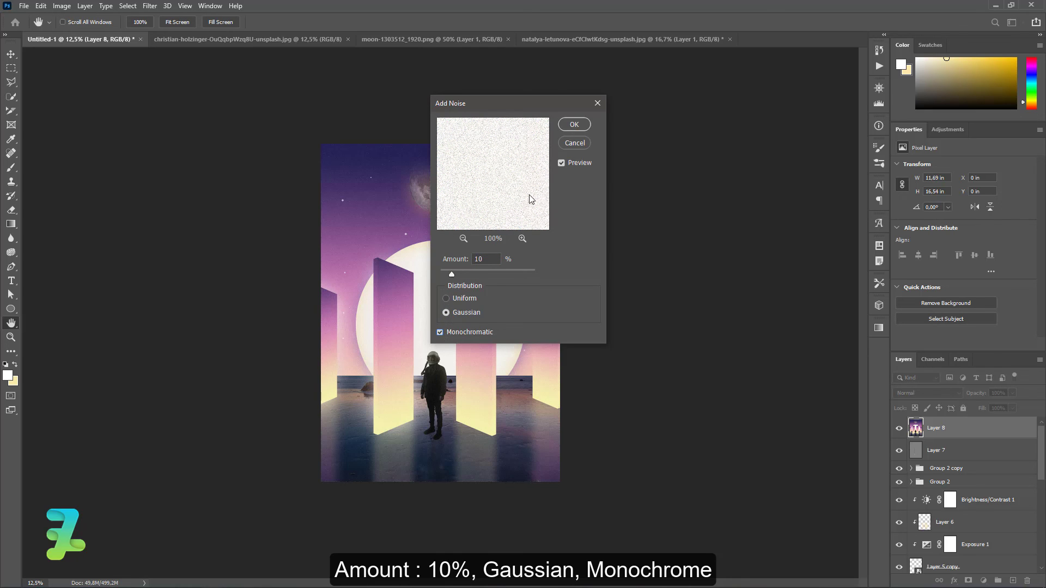
pyautogui.click(571, 125)
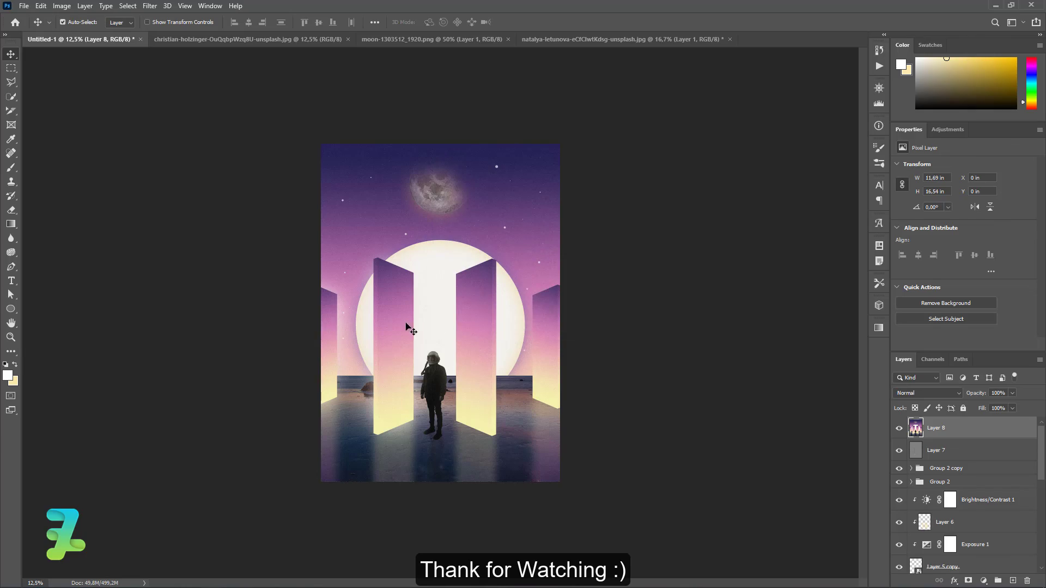